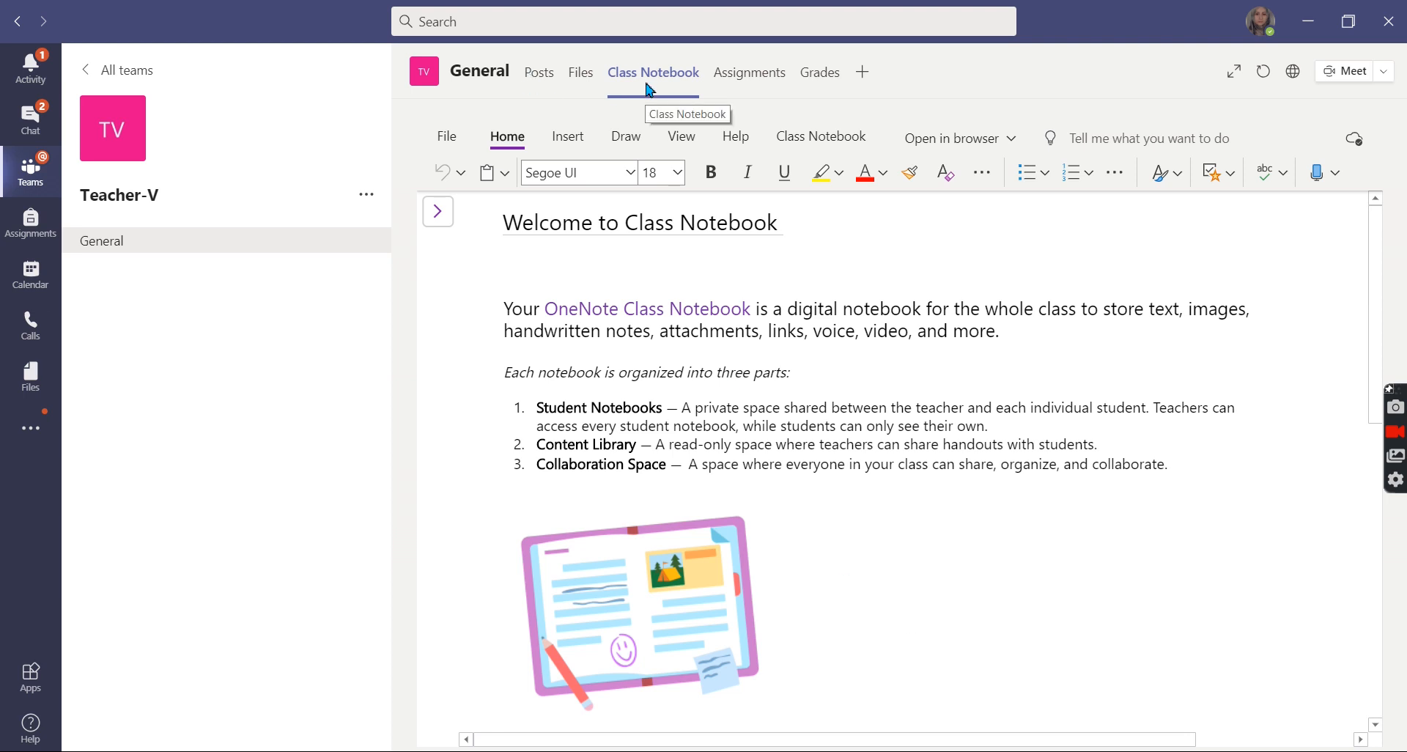
# Step: Open Worksheet #1 in the Worksheets section of the _Teacher Only group in the Teacher-V notebook
pyautogui.click(439, 213)
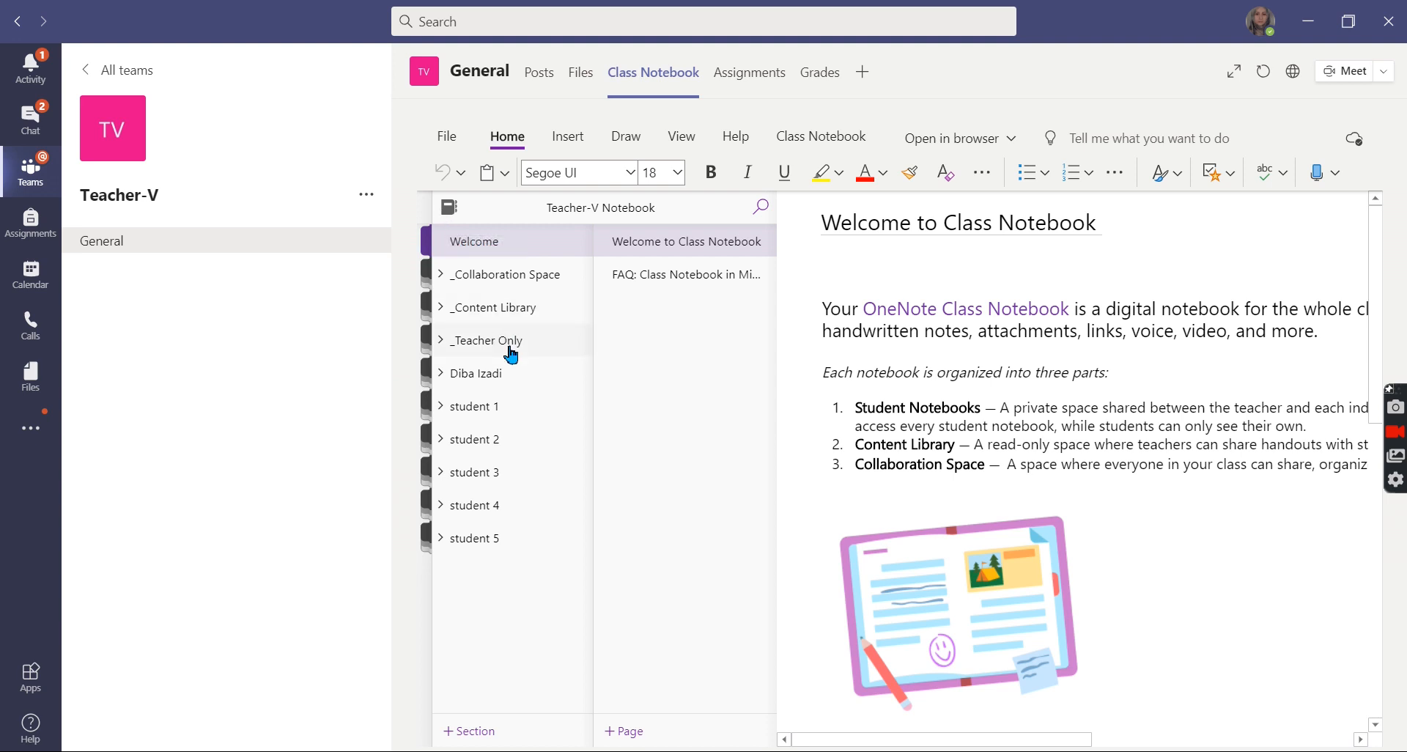
pyautogui.click(441, 344)
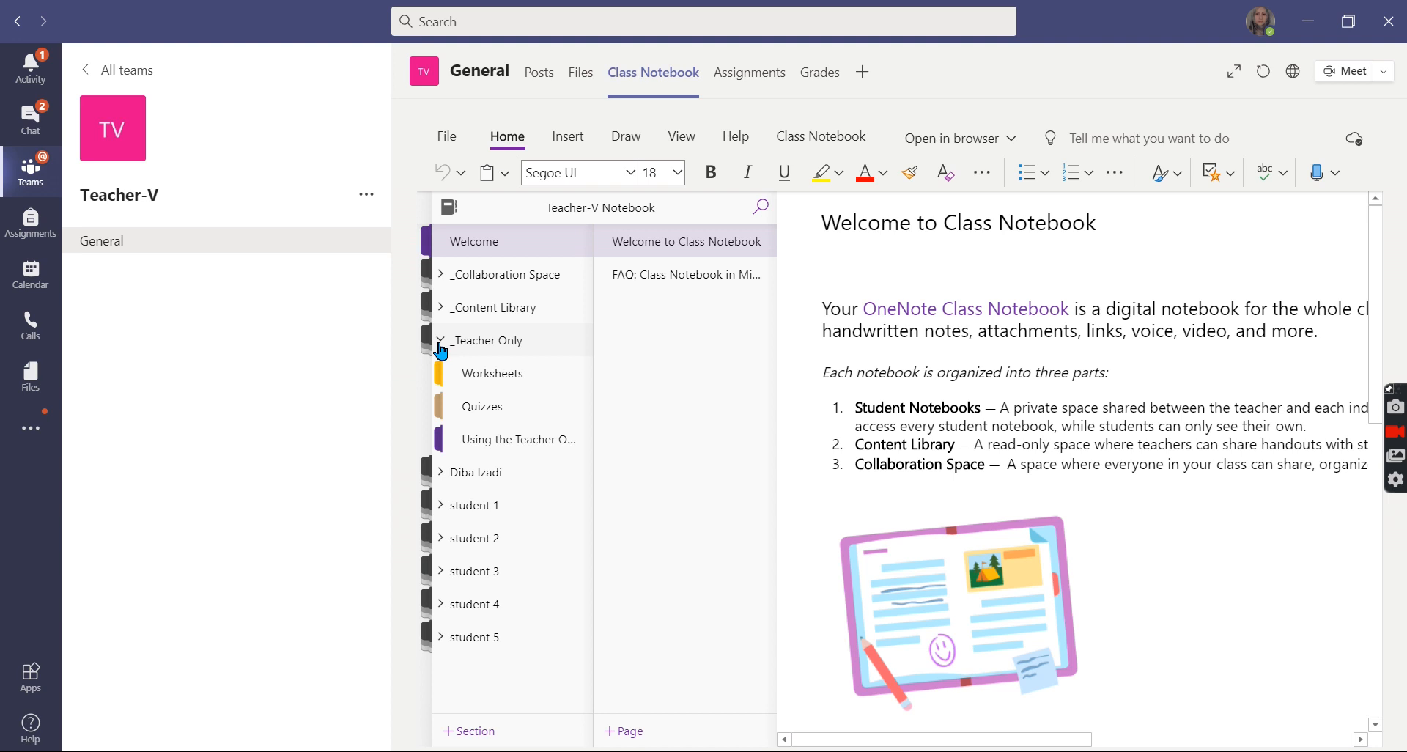
pyautogui.click(499, 382)
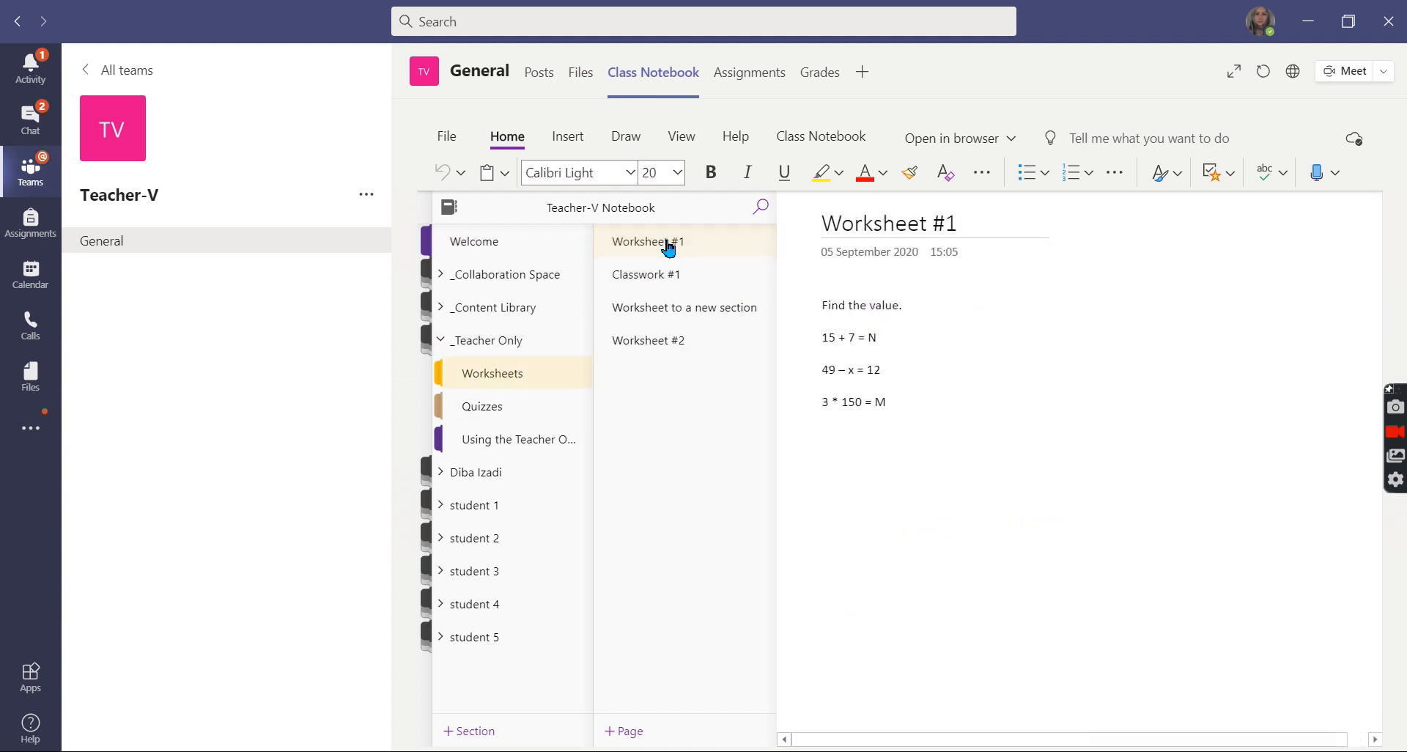
pyautogui.click(648, 347)
pyautogui.click(650, 252)
pyautogui.click(816, 144)
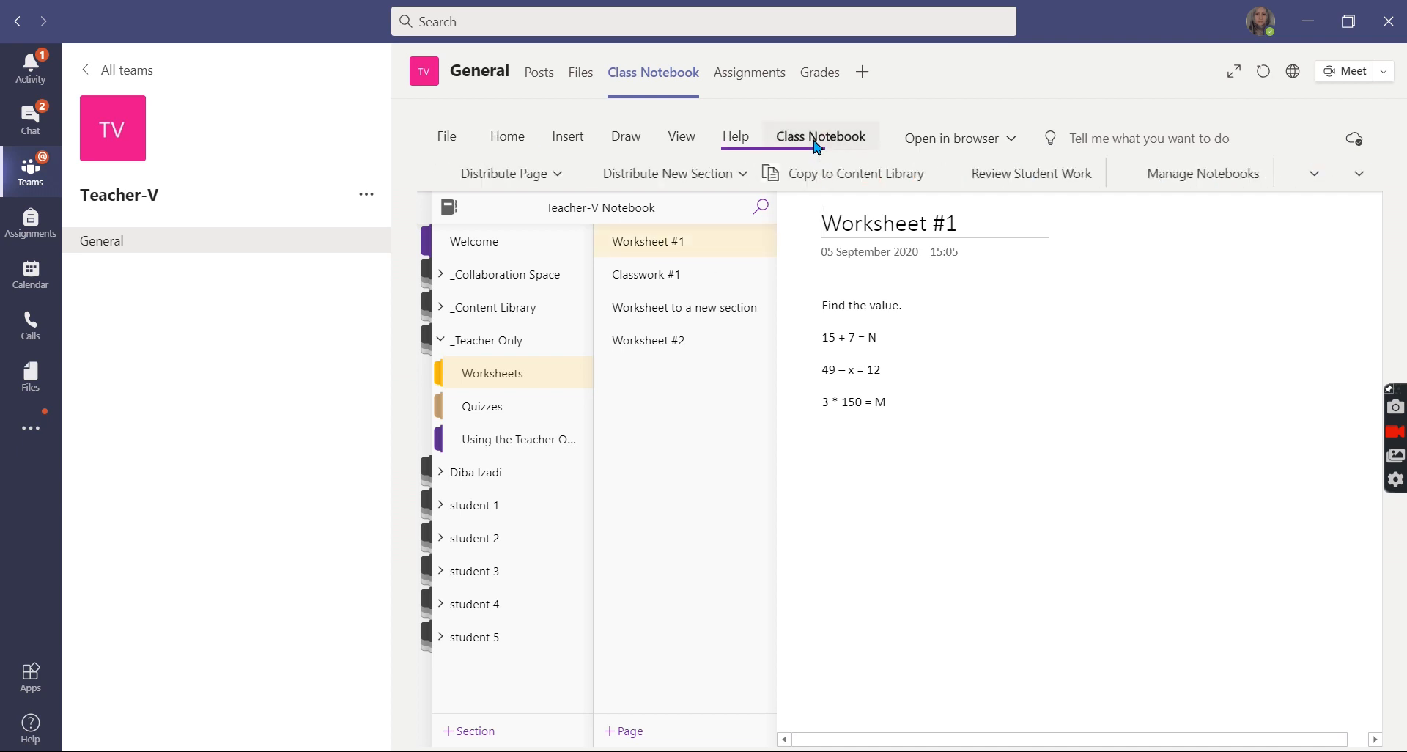
pyautogui.click(558, 178)
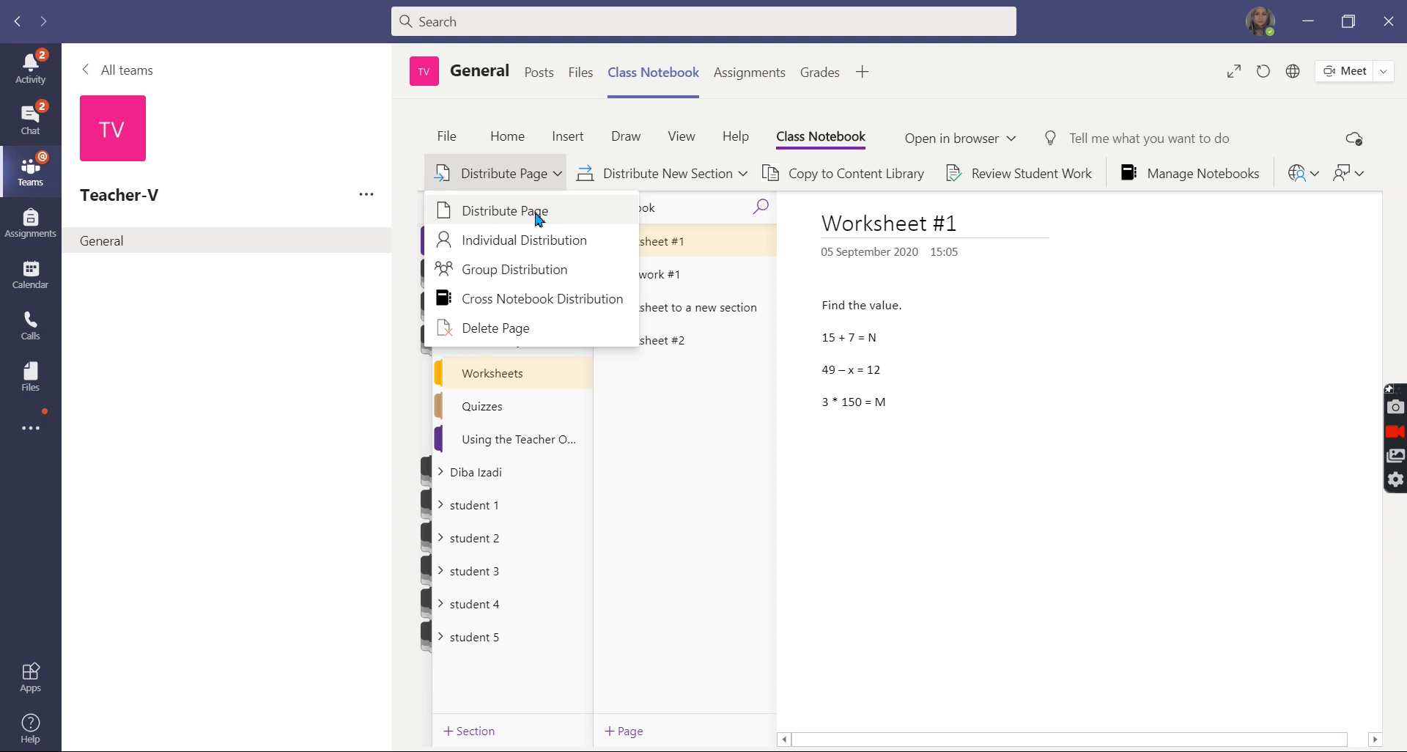
pyautogui.click(539, 212)
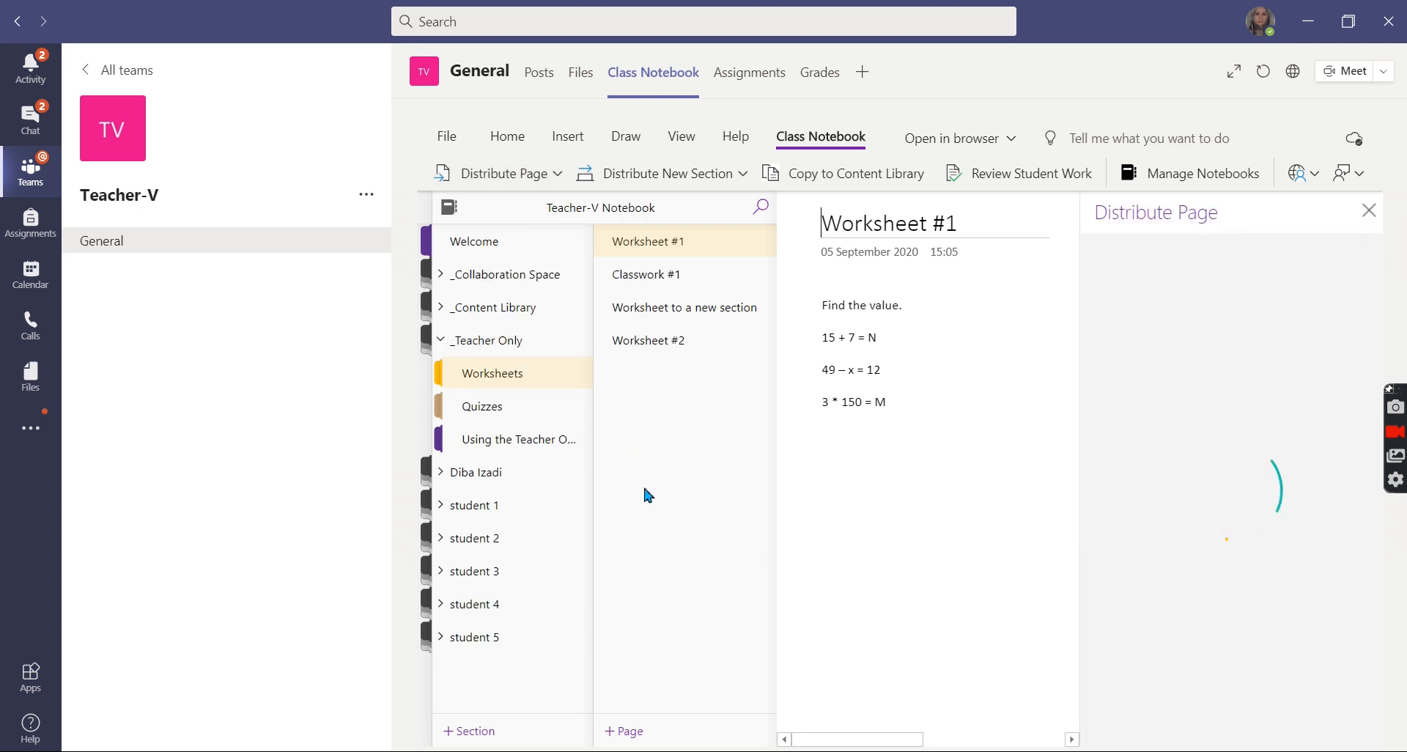
# Step: Review the members and guests of the Teacher-V team
pyautogui.click(365, 198)
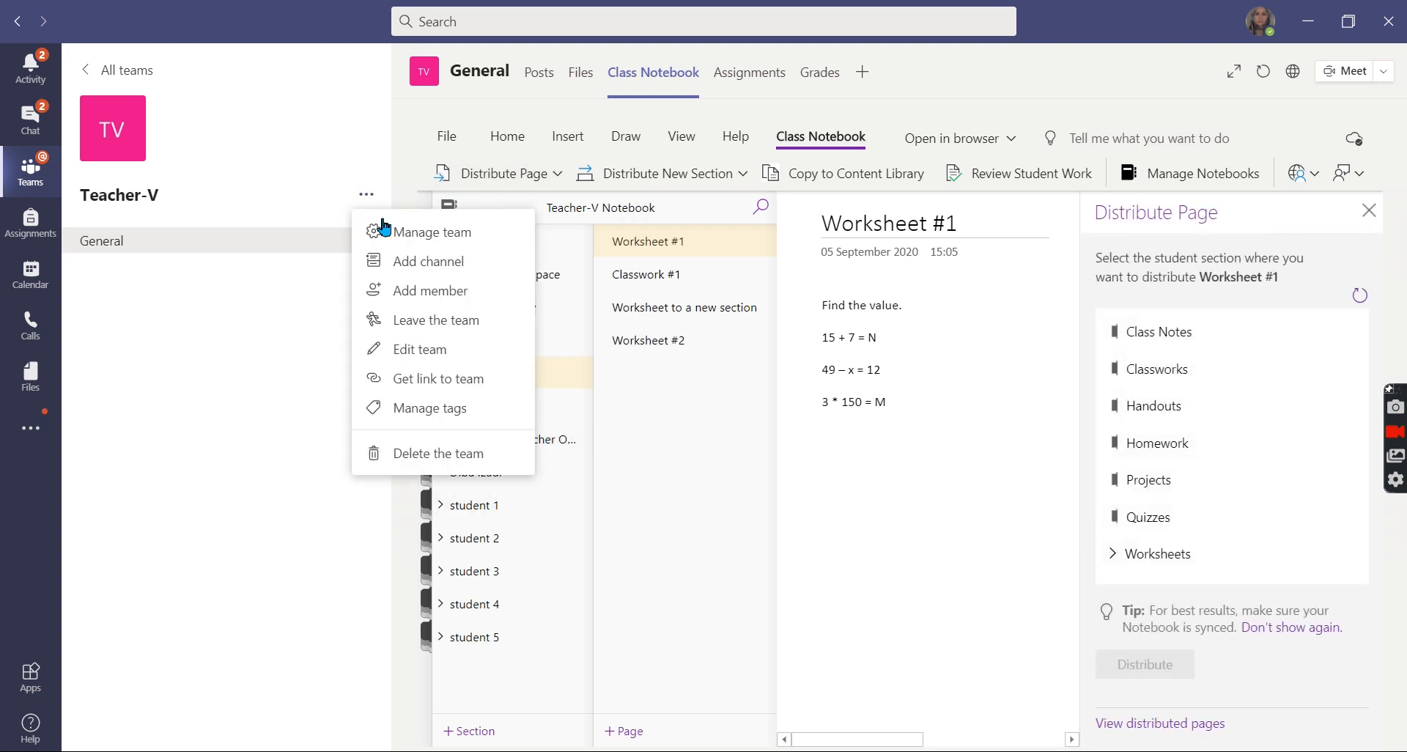
pyautogui.click(388, 229)
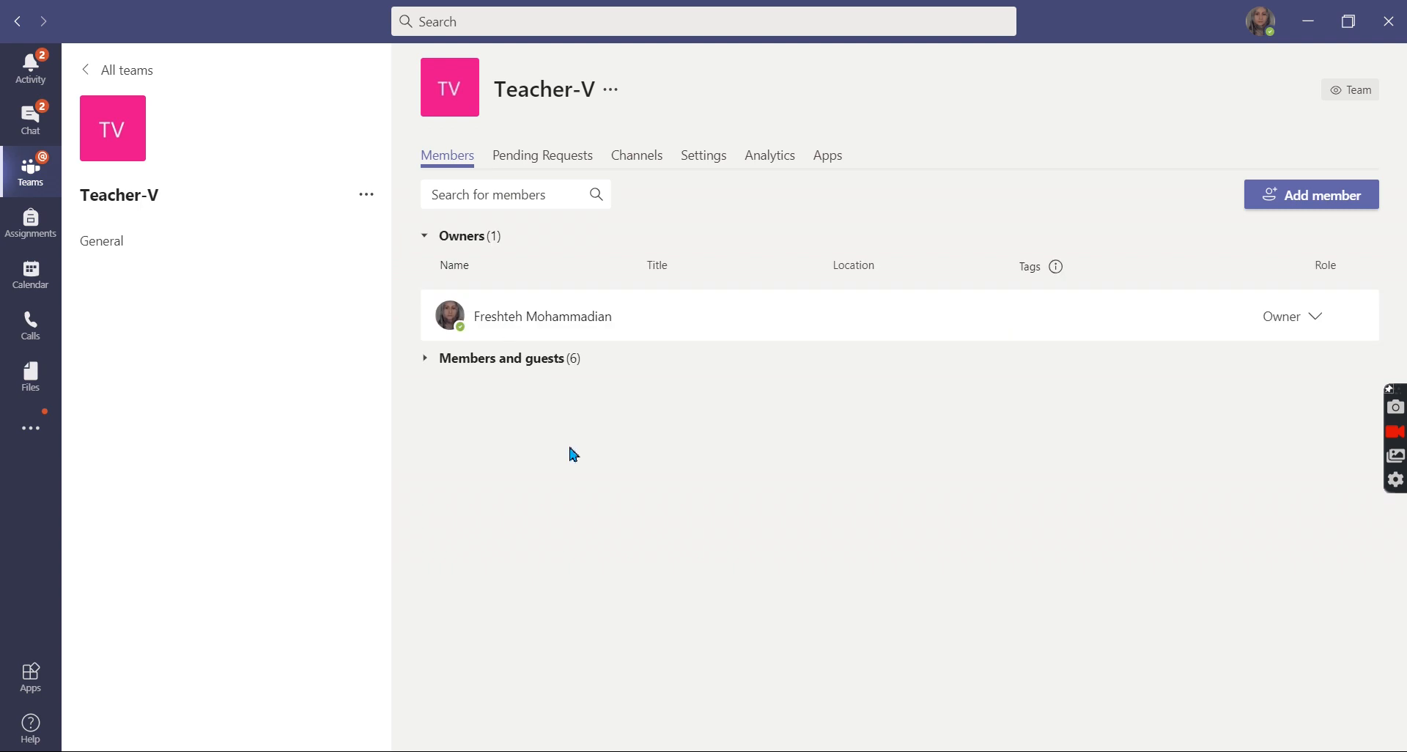
pyautogui.click(526, 363)
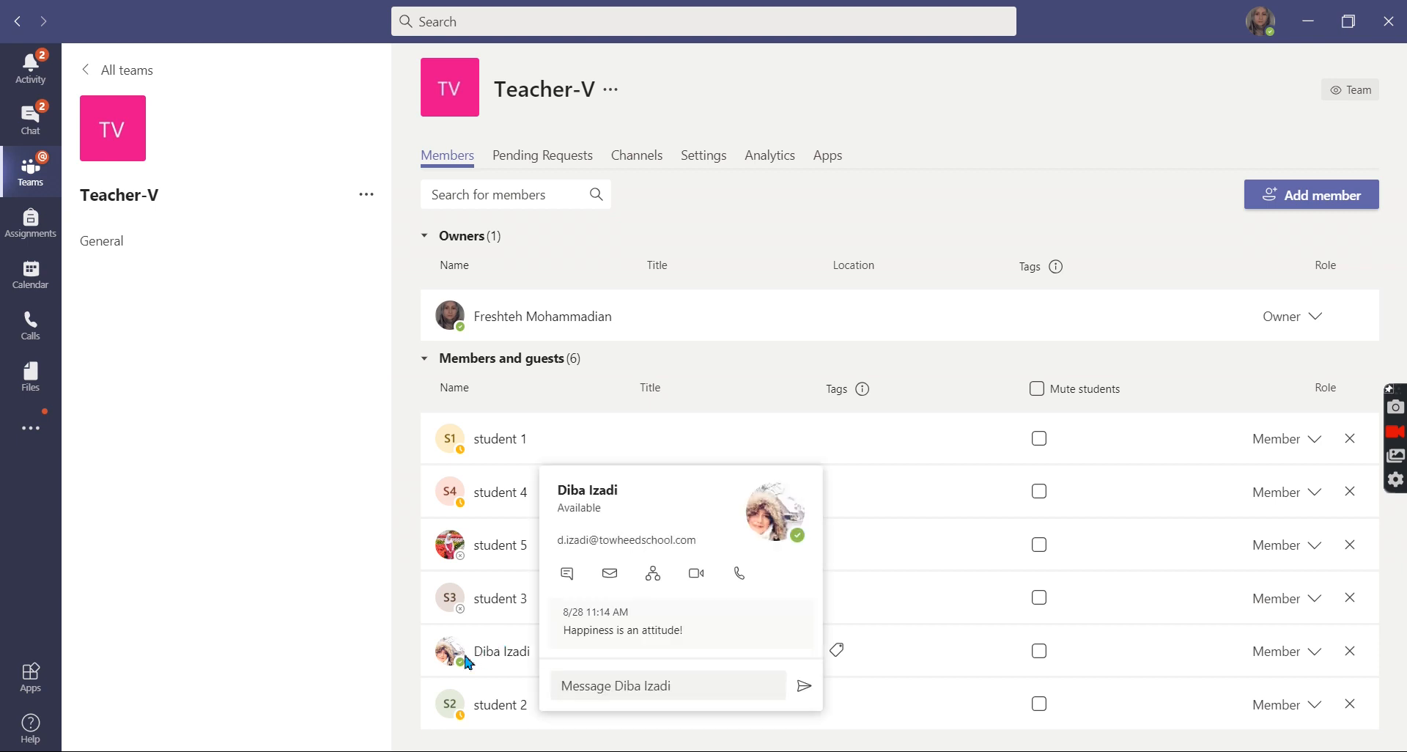
pyautogui.click(367, 195)
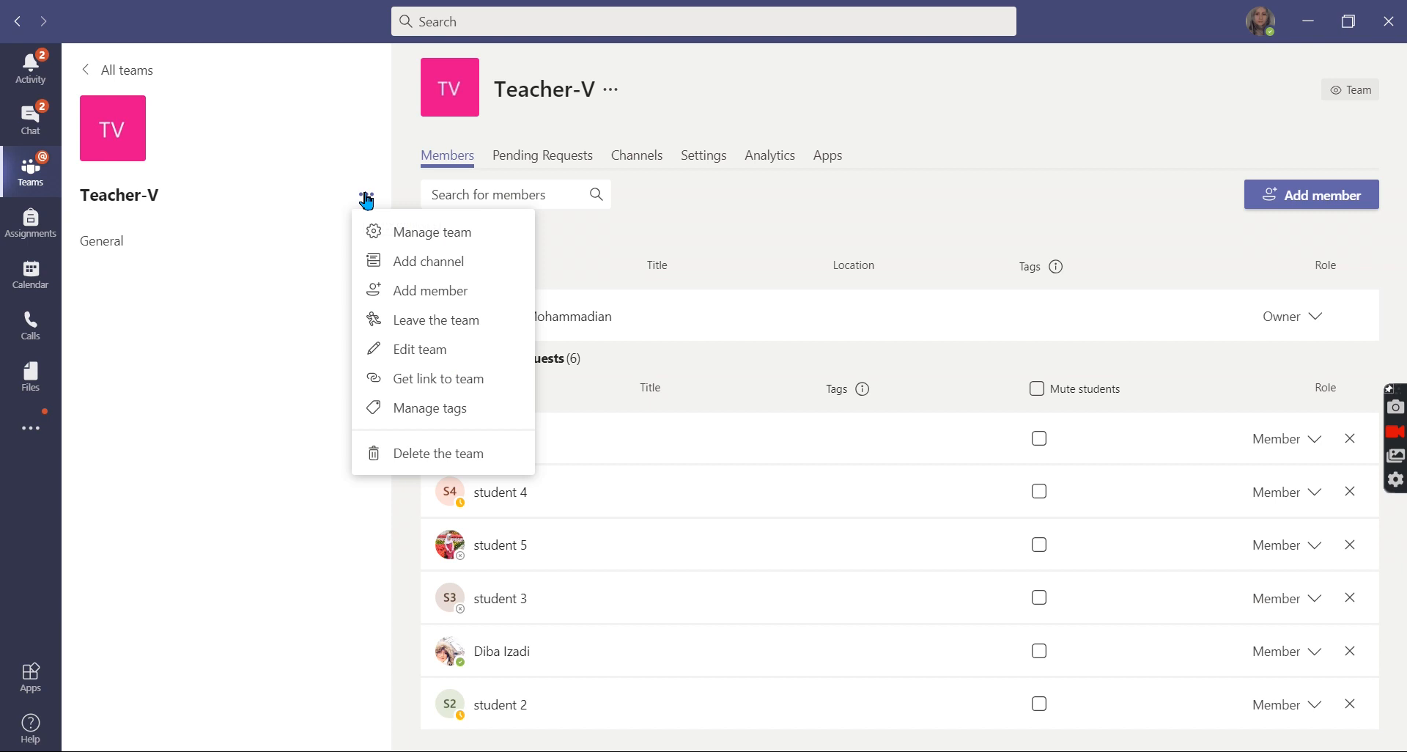
# Step: Return to the General channel's class notebook and open Worksheet #1 from the _Teacher Only group's Worksheets section
pyautogui.click(279, 246)
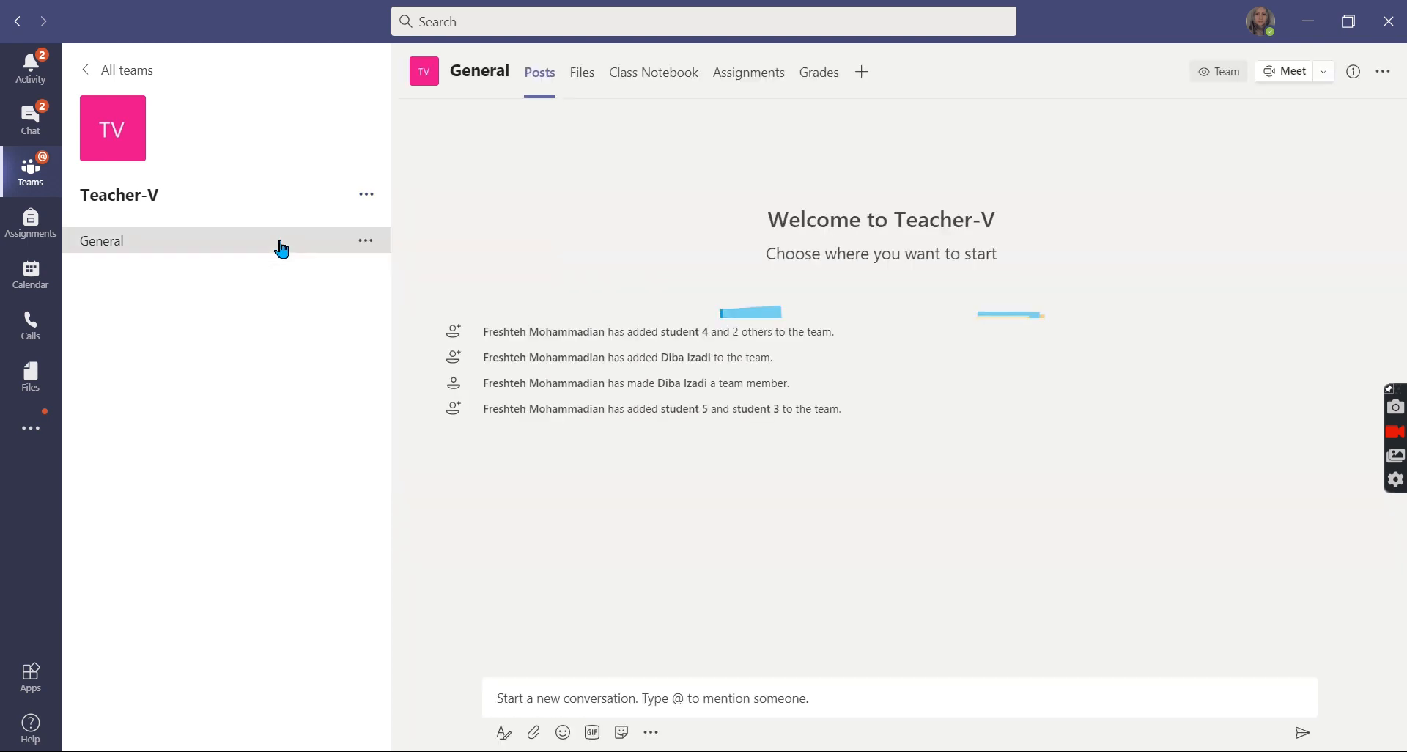
pyautogui.click(640, 82)
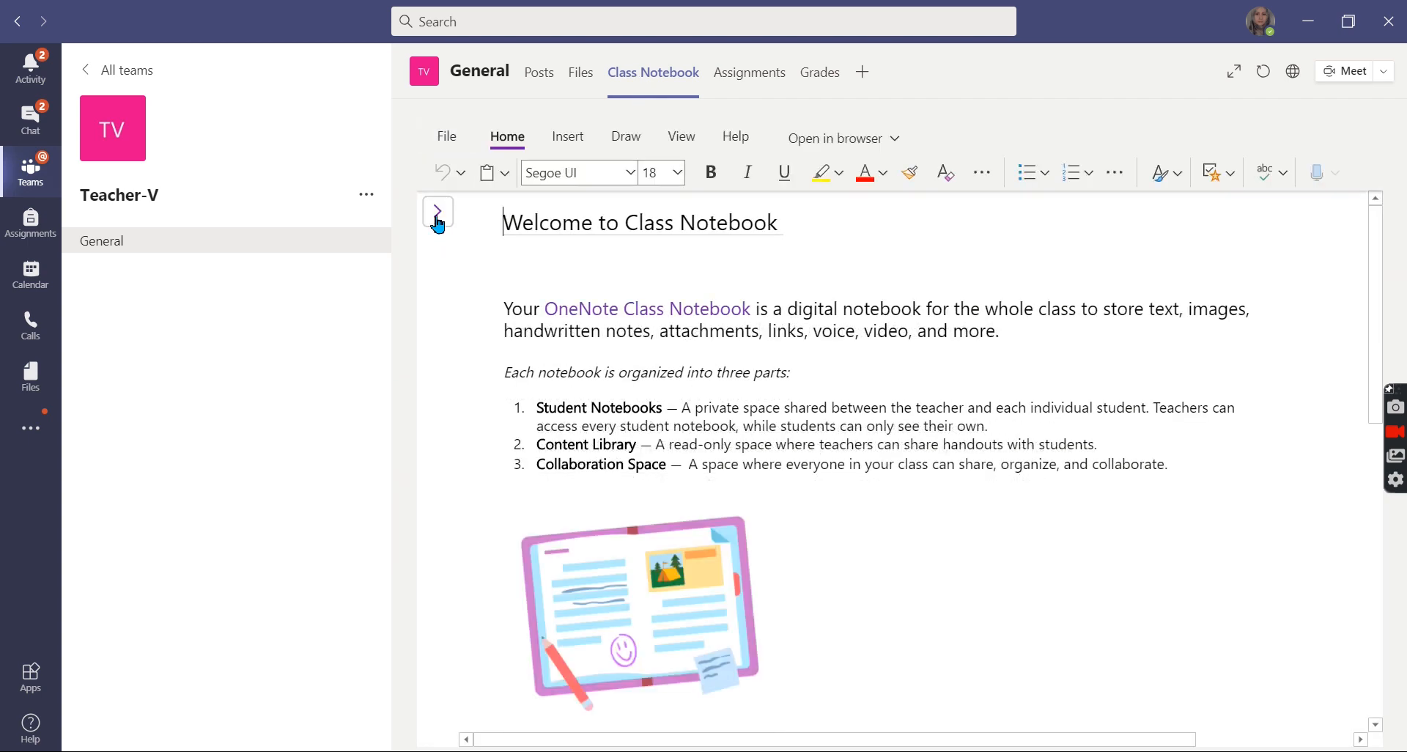
pyautogui.click(438, 221)
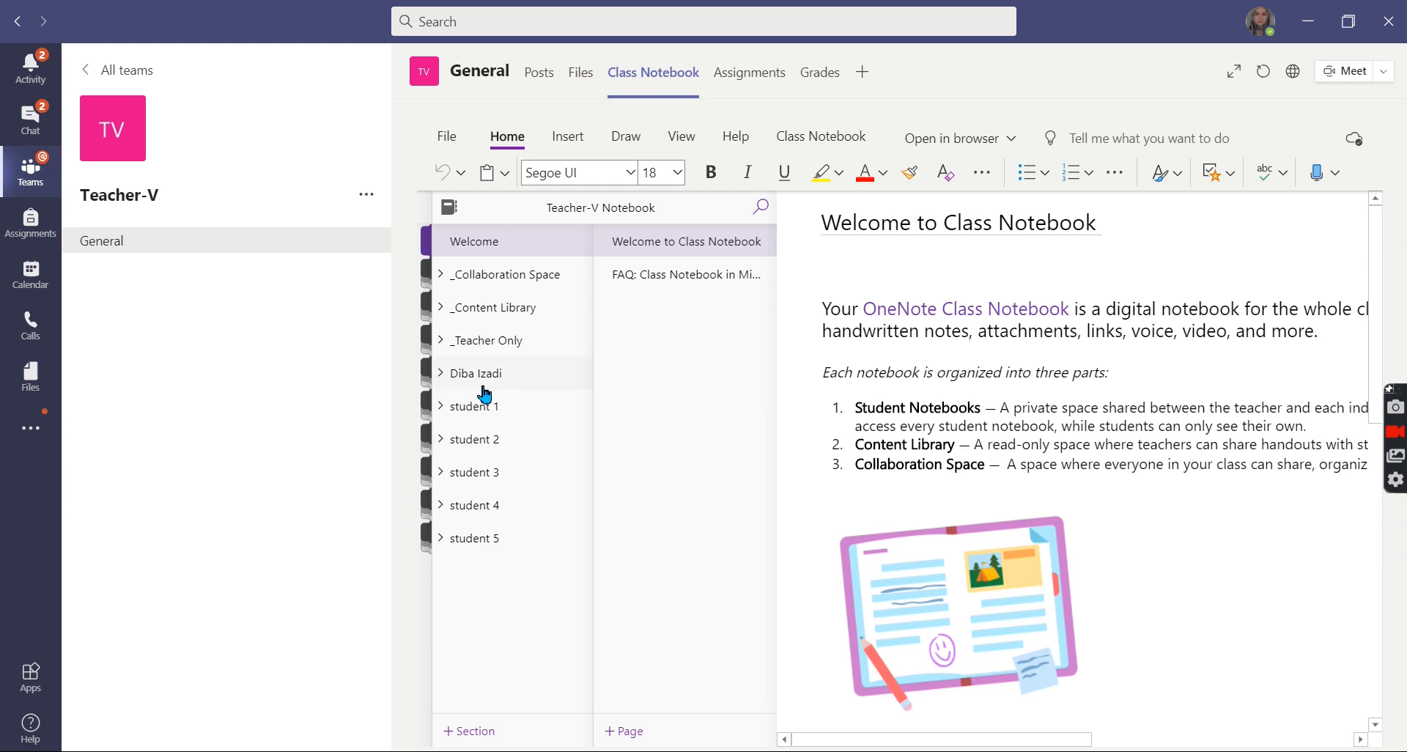
pyautogui.click(441, 342)
pyautogui.click(489, 379)
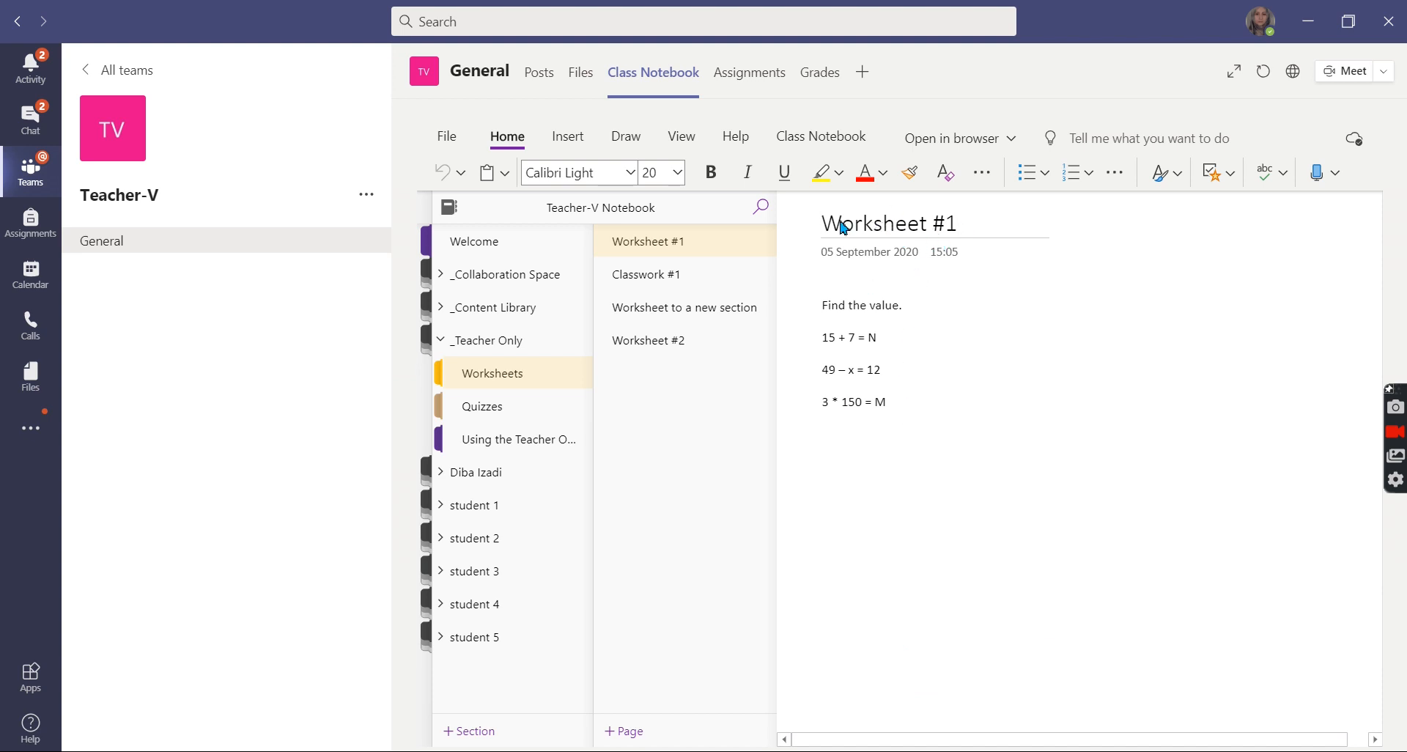
# Step: Distribute the Worksheet #1 page to the September section of every student's Worksheets group
pyautogui.click(823, 139)
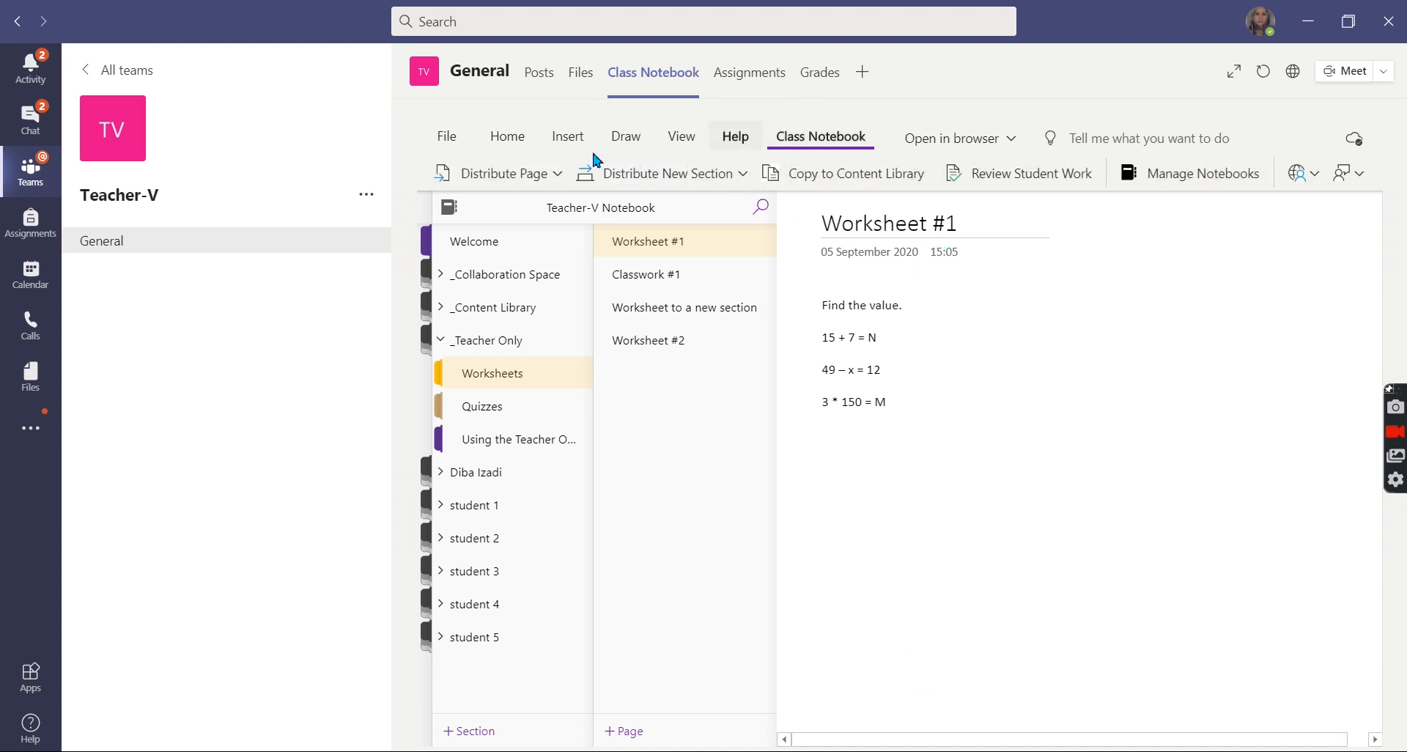
pyautogui.click(555, 176)
pyautogui.click(520, 213)
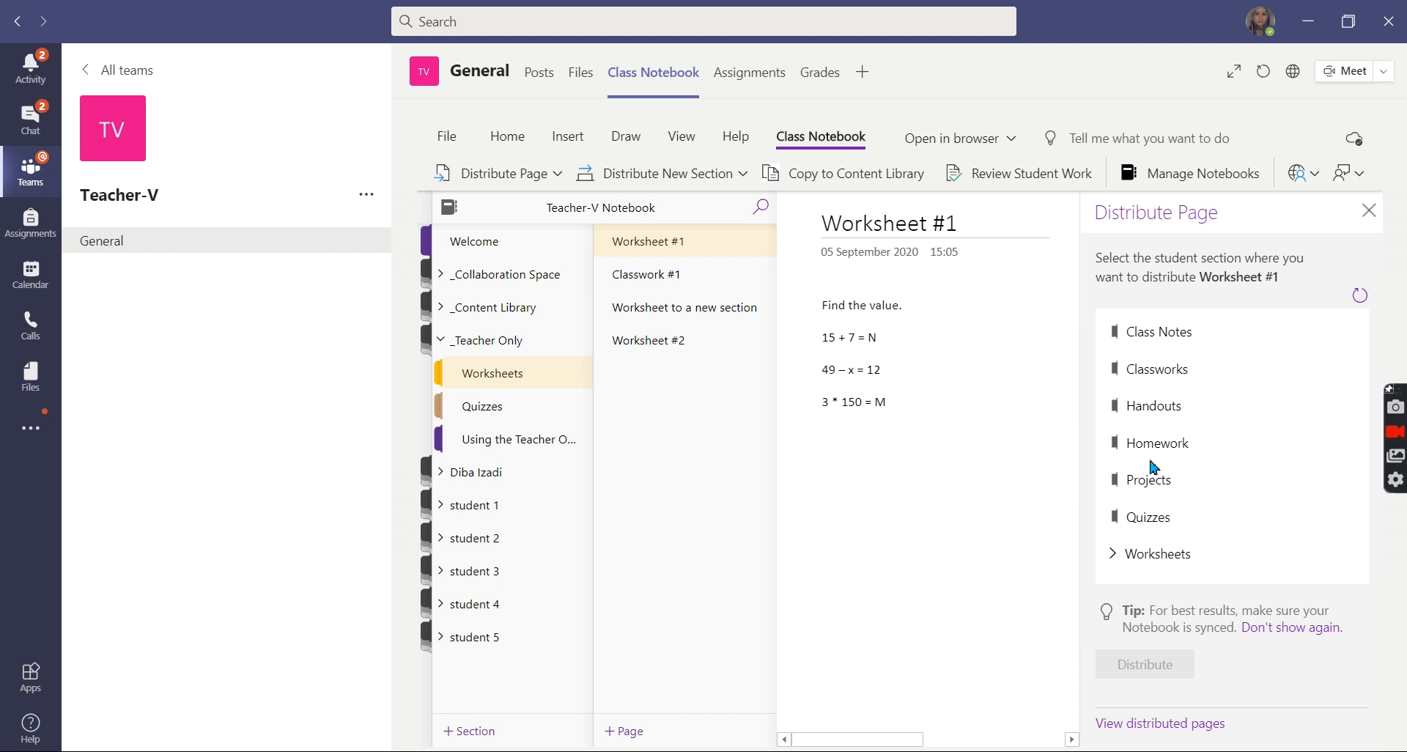
pyautogui.click(1113, 553)
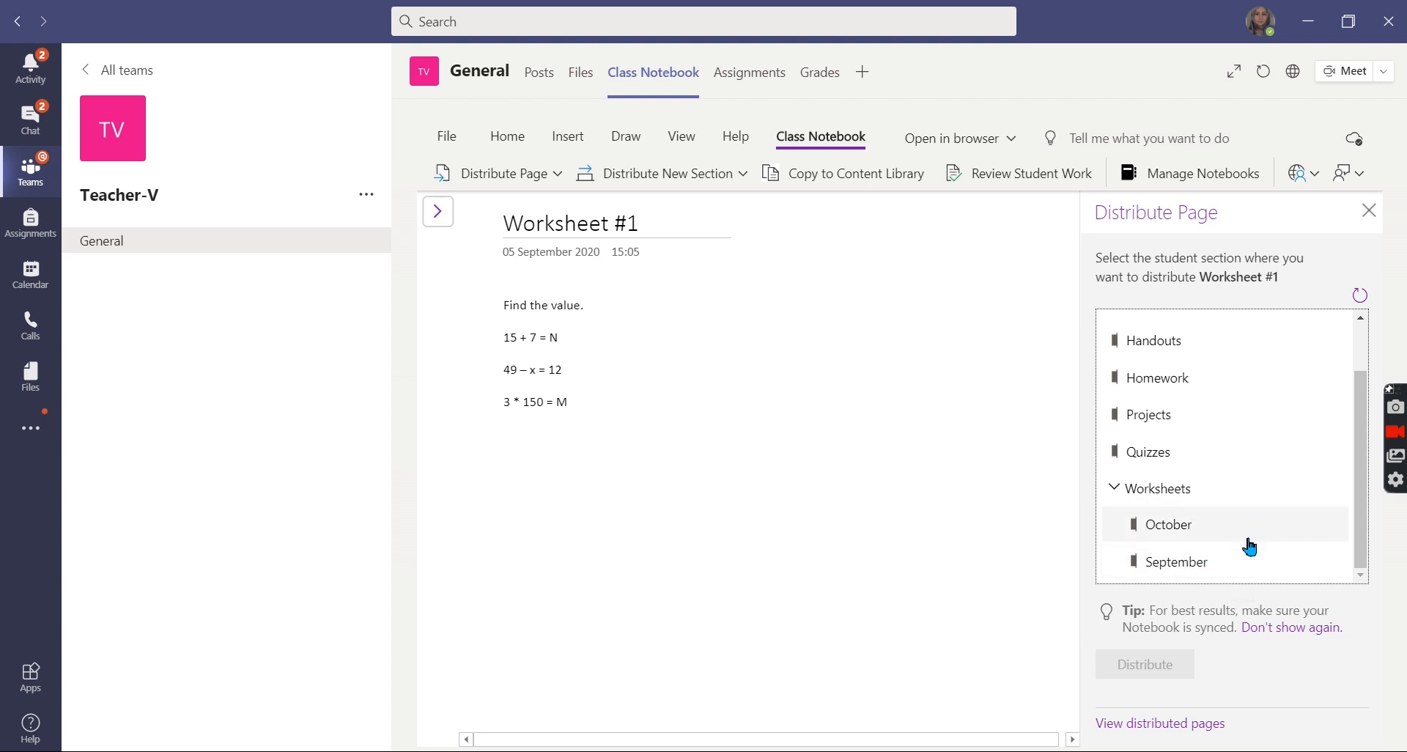
pyautogui.click(1183, 569)
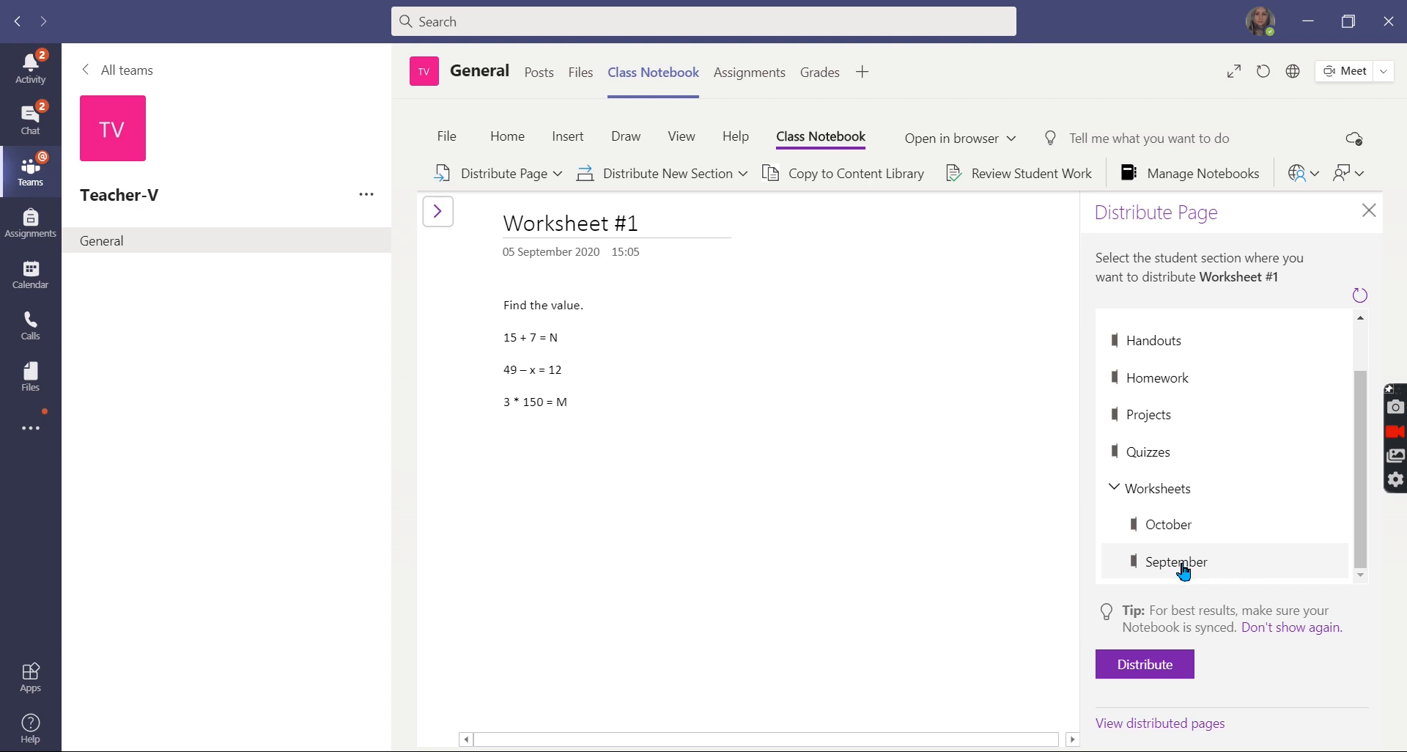
pyautogui.click(1148, 665)
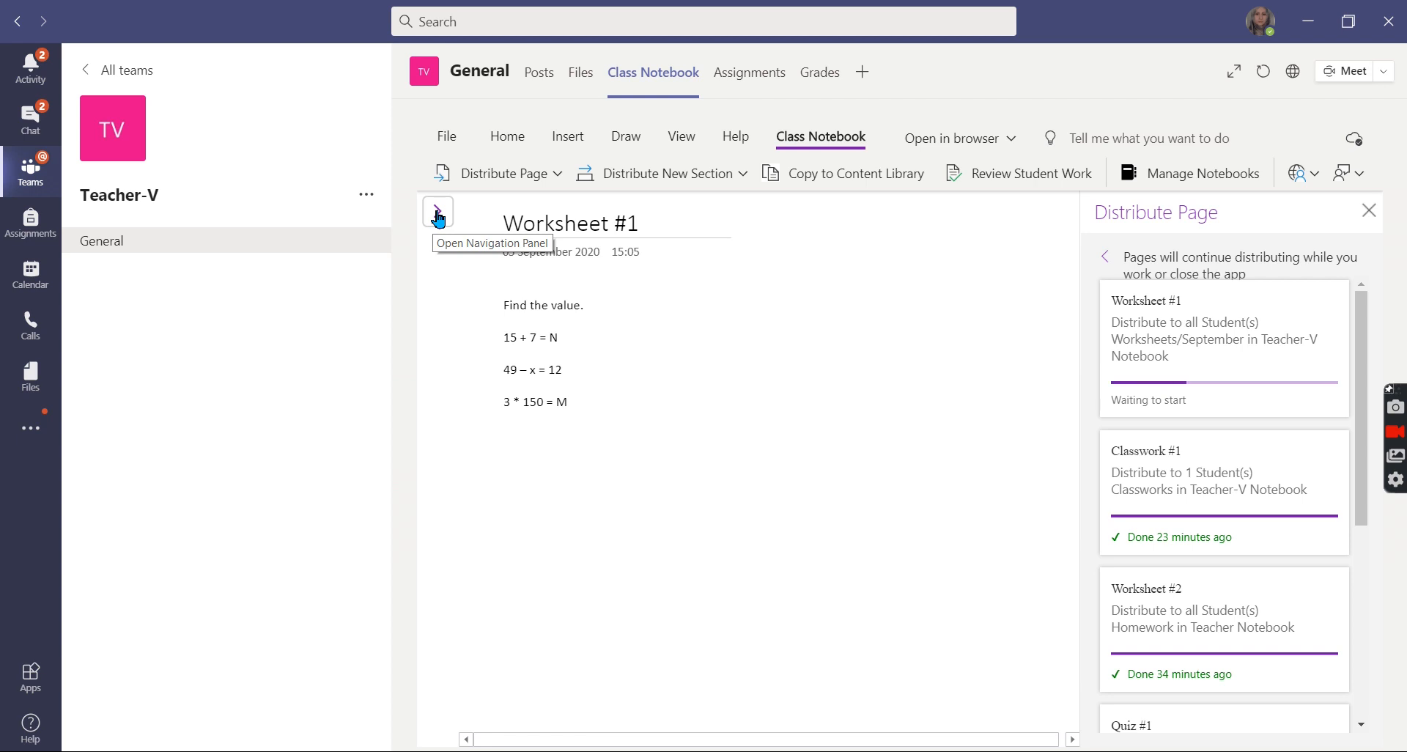
# Step: Check the distributed copy of Worksheet #1 in the September section of student 1's Worksheets group
pyautogui.click(438, 214)
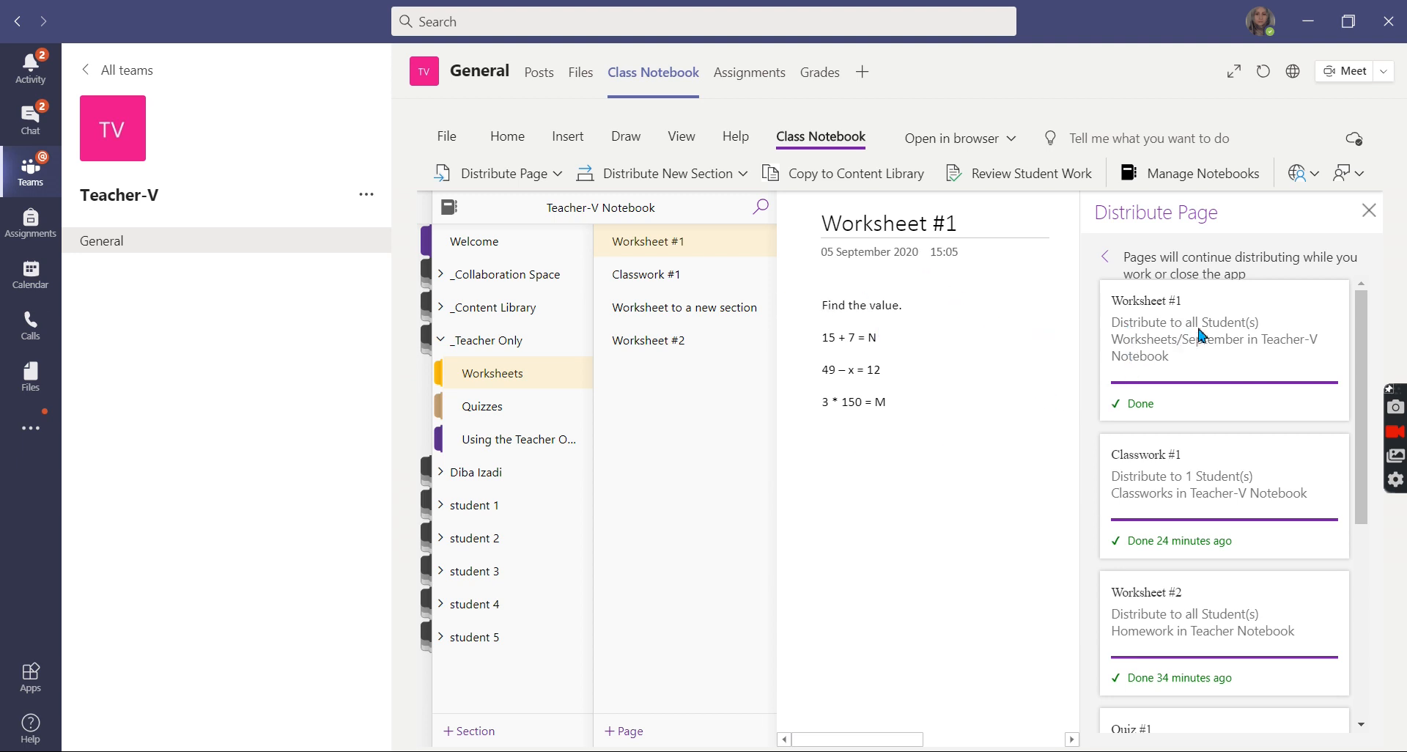
pyautogui.click(560, 176)
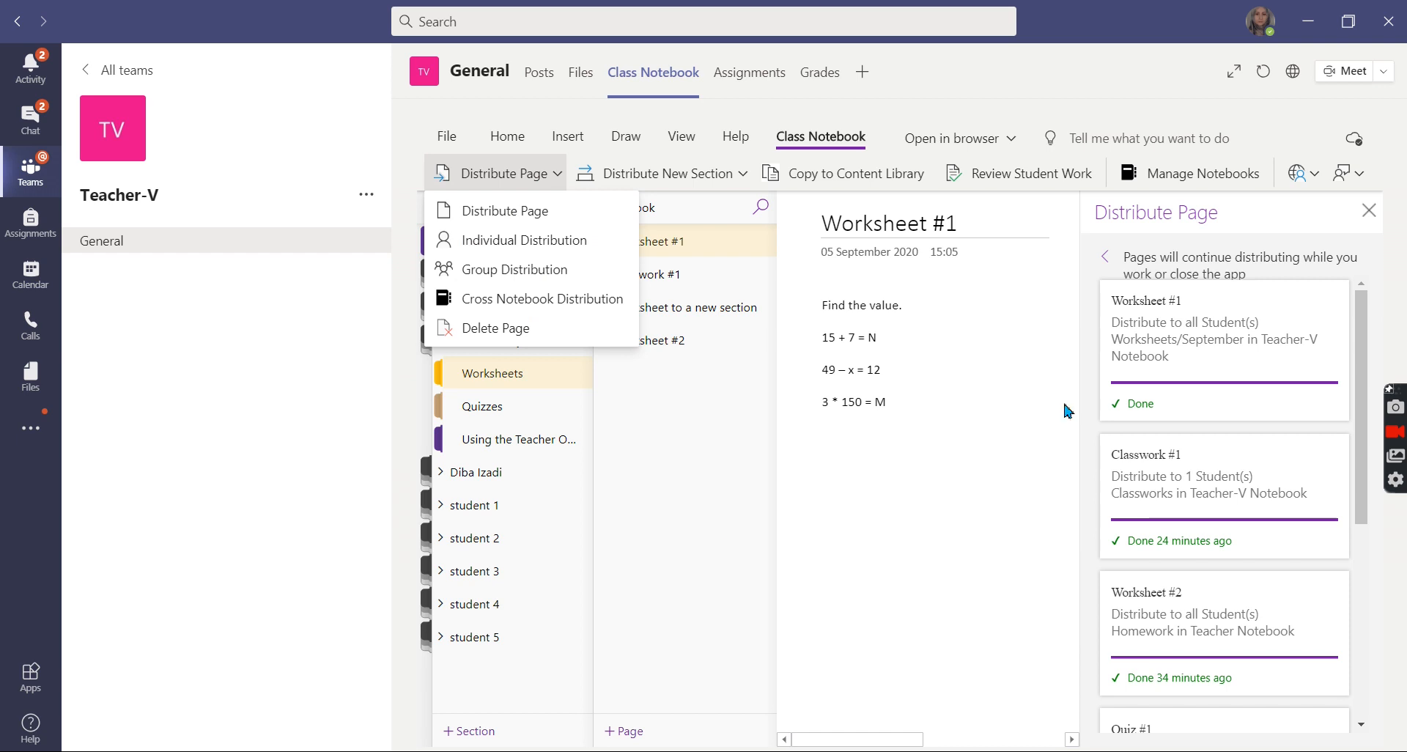
pyautogui.click(438, 507)
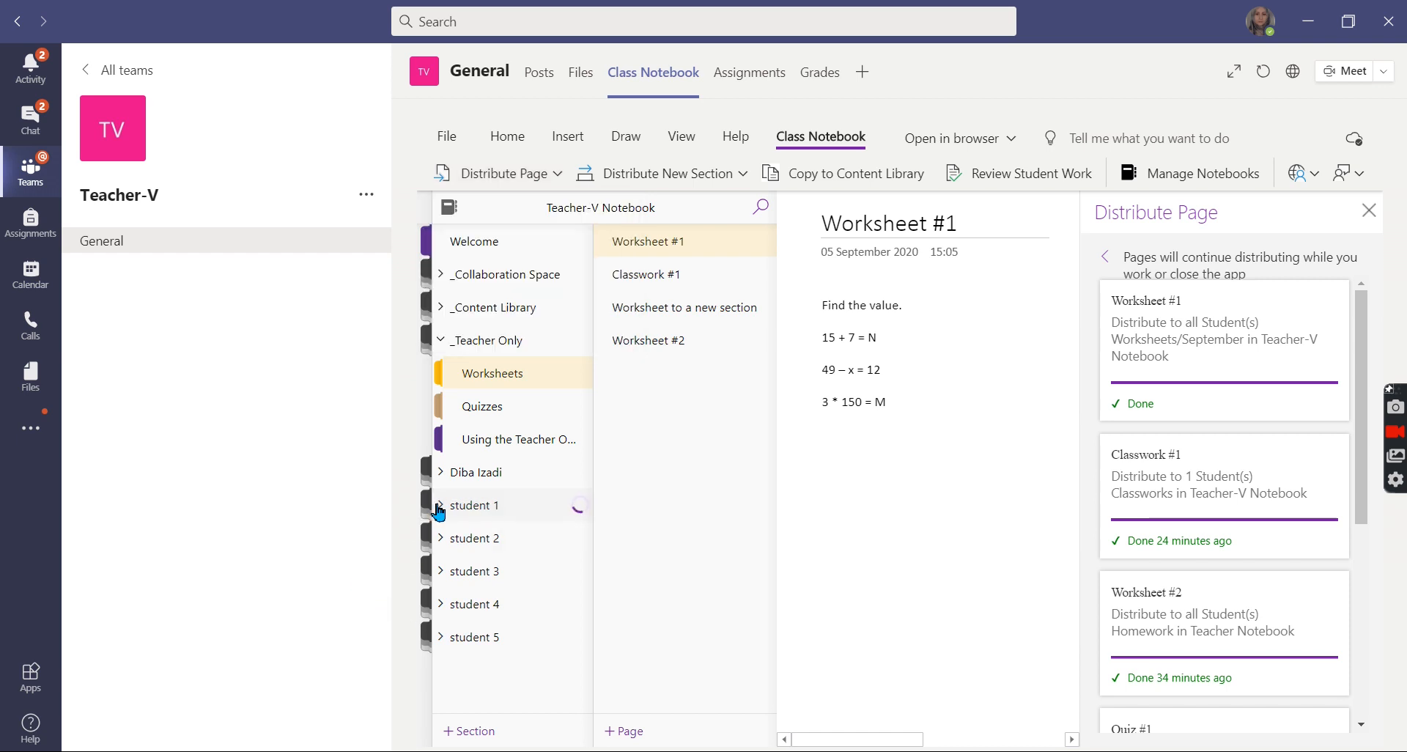
pyautogui.scroll(-3, 462, 536)
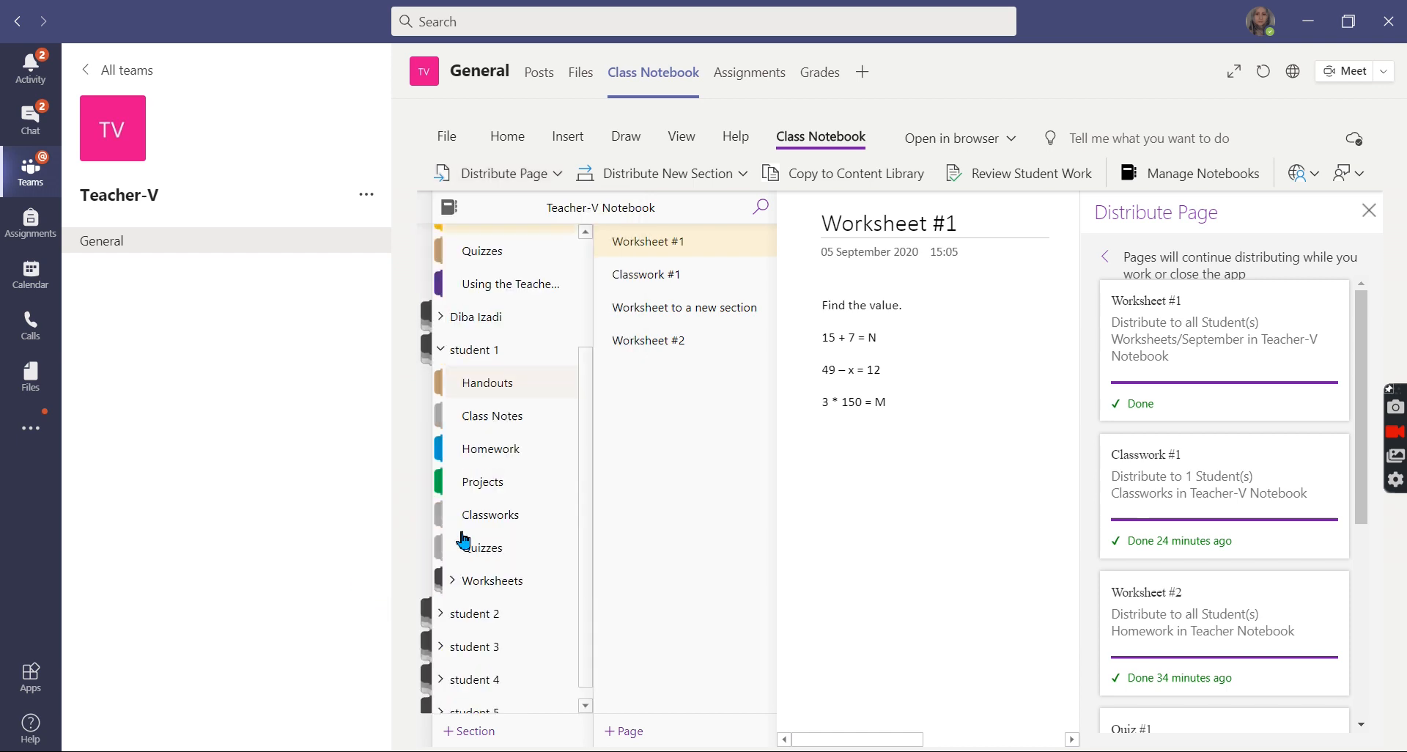
pyautogui.click(453, 567)
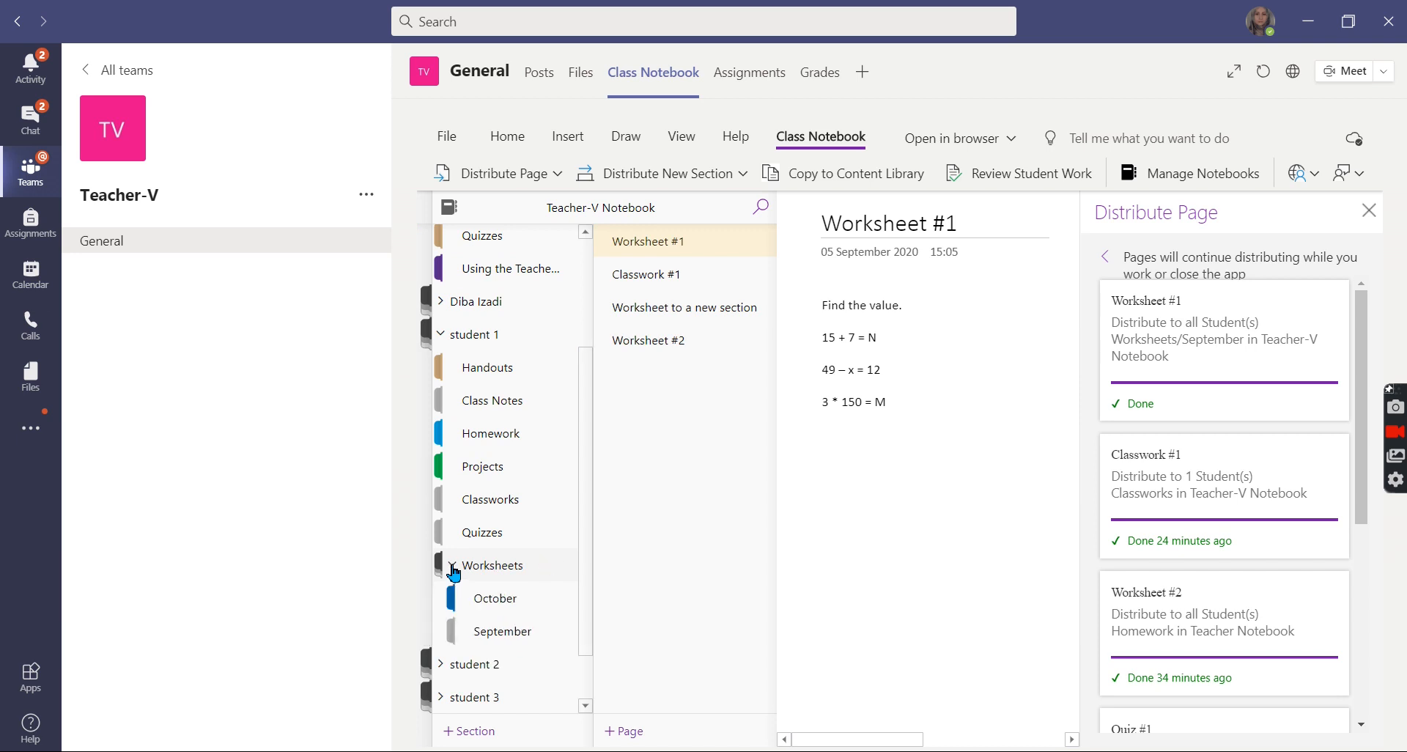
pyautogui.click(505, 633)
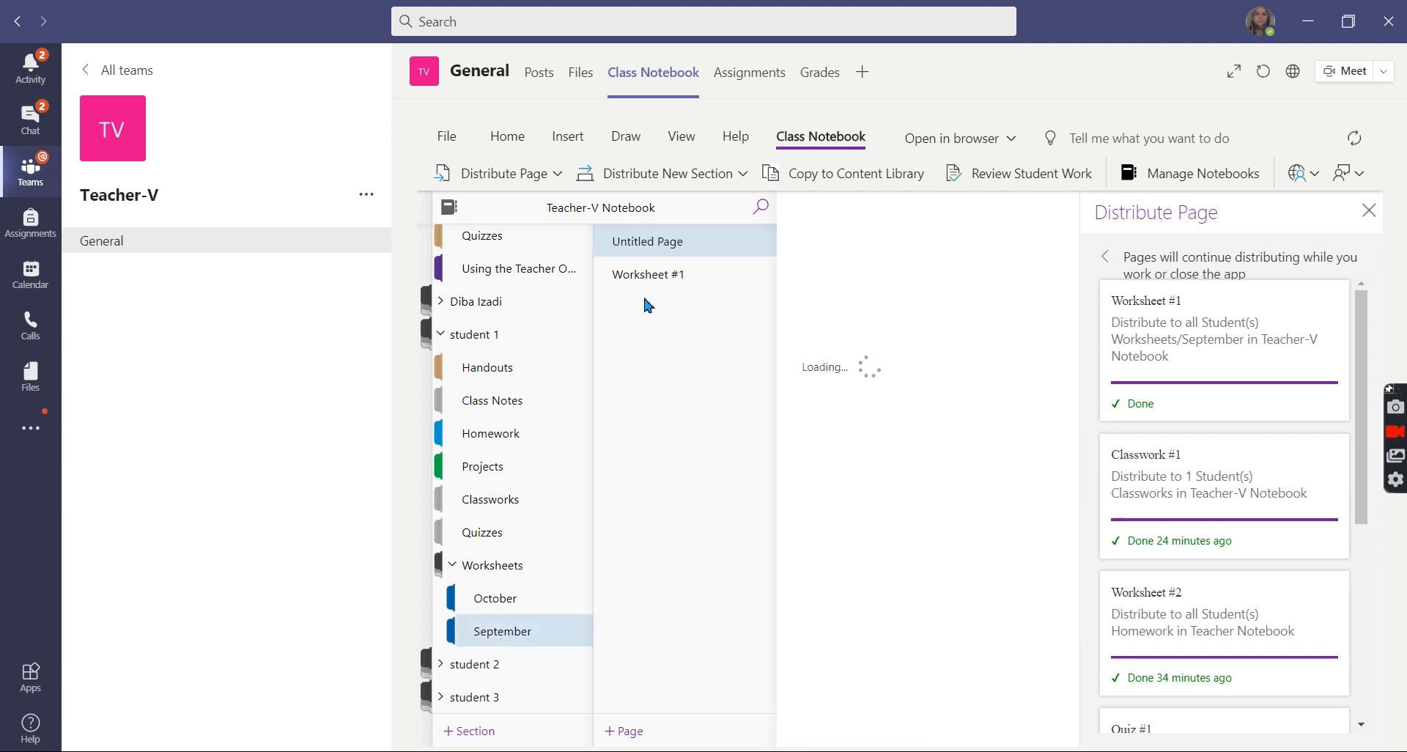
pyautogui.click(658, 290)
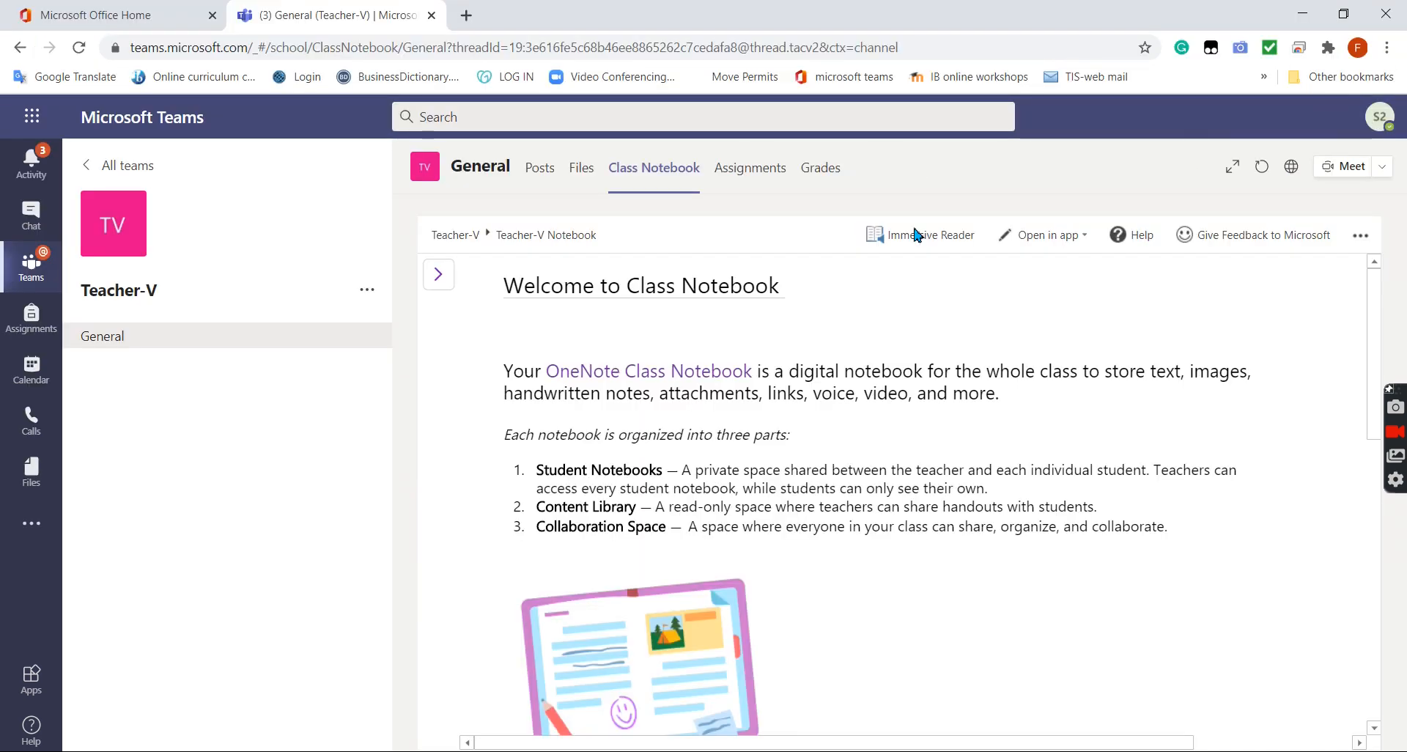
# Step: Switch to student 2's Teams session in the browser and open Worksheet #1 in their September worksheets section
pyautogui.click(438, 275)
pyautogui.click(442, 412)
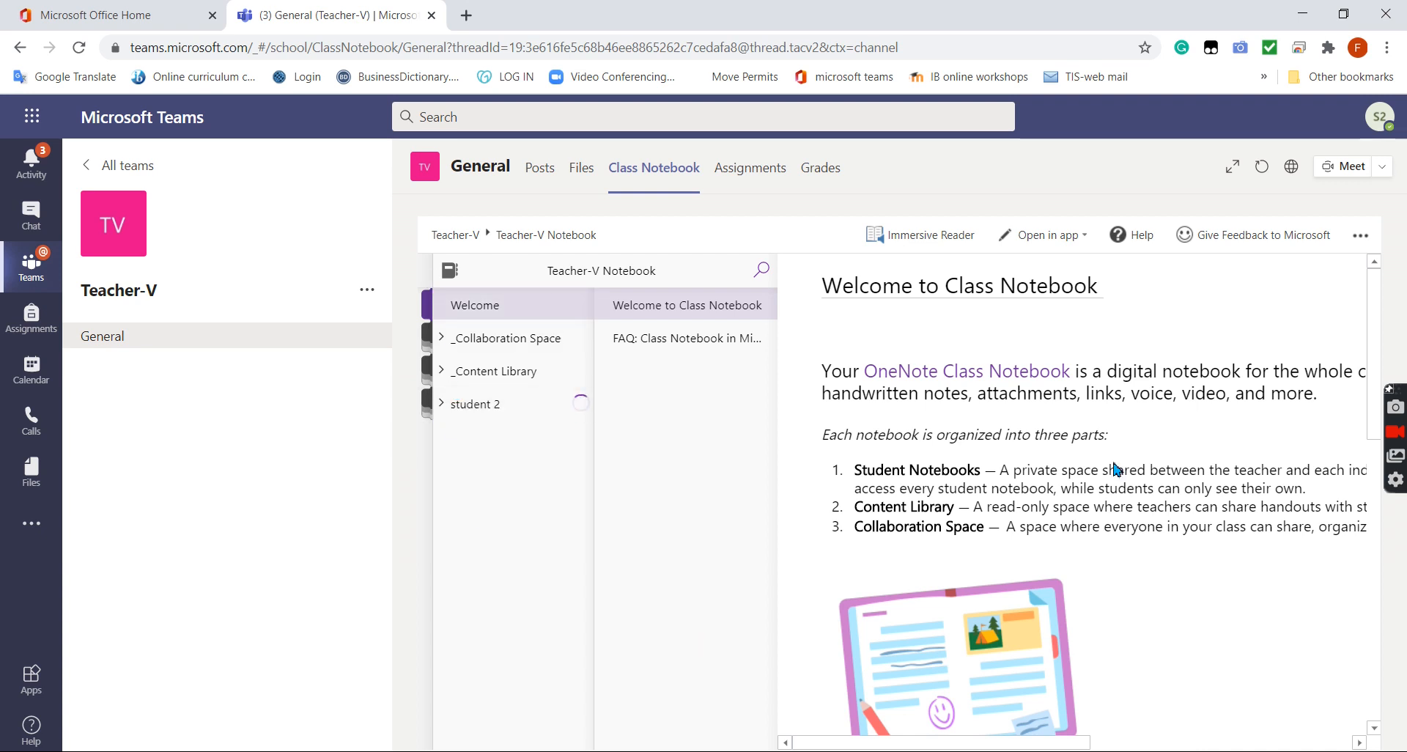
pyautogui.click(455, 633)
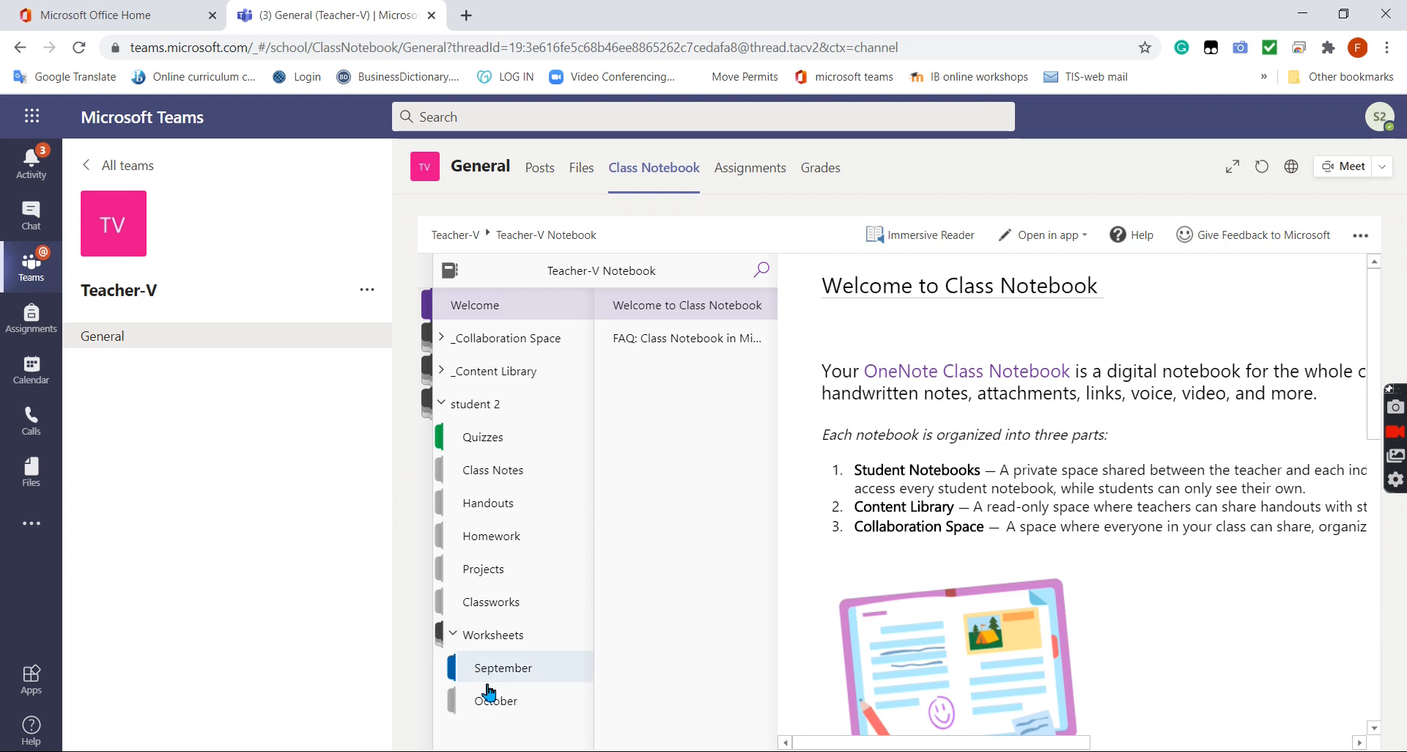
pyautogui.click(490, 669)
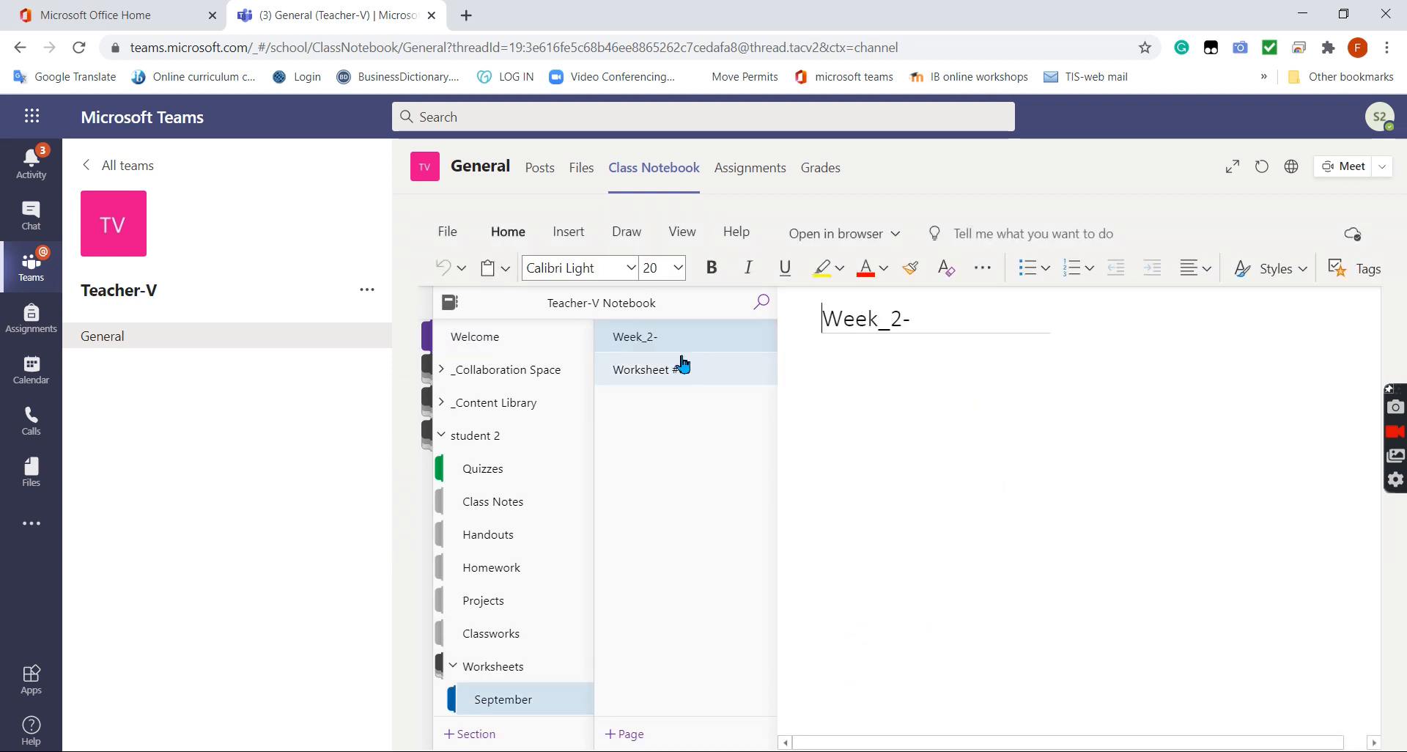
pyautogui.click(685, 375)
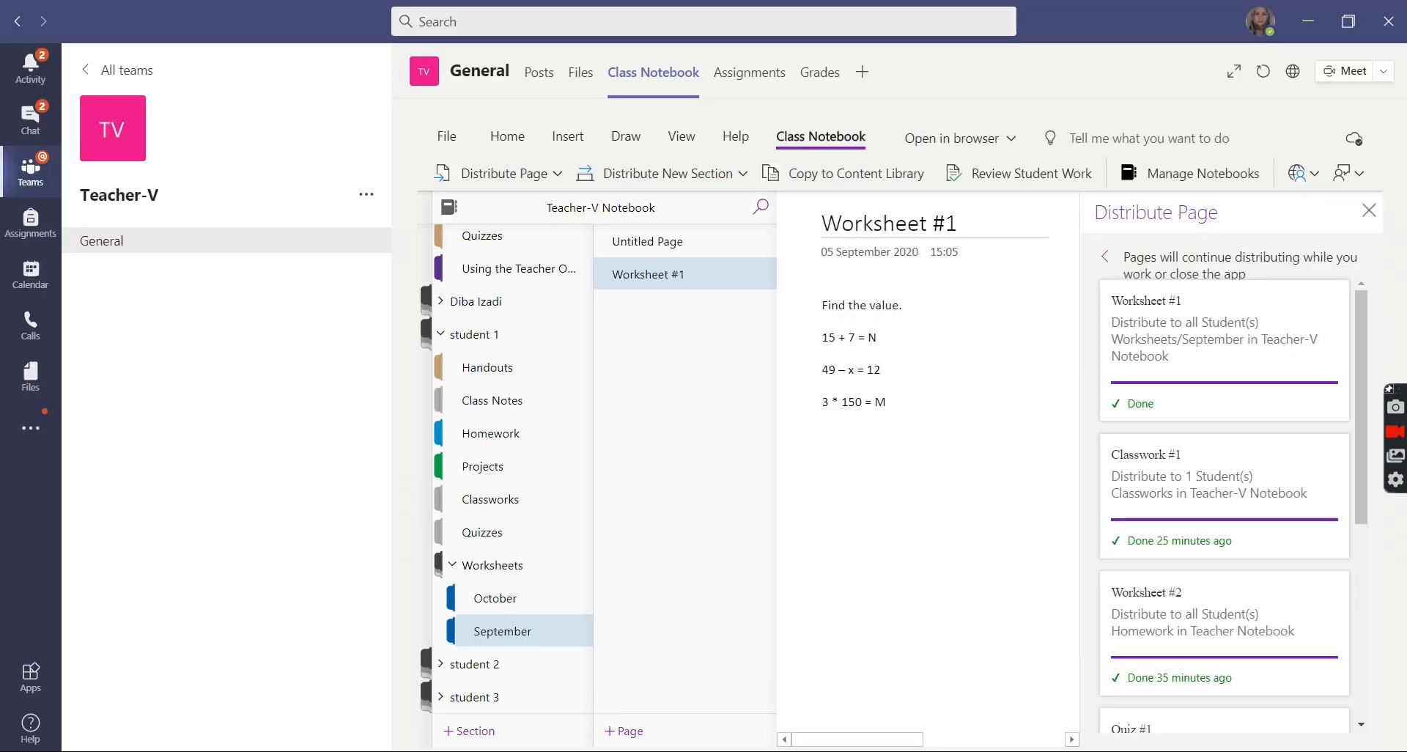
# Step: Back in the teacher's Teams app, collapse student 1's notebook and check Worksheet #1 in the first listed student's September worksheets section
pyautogui.click(440, 334)
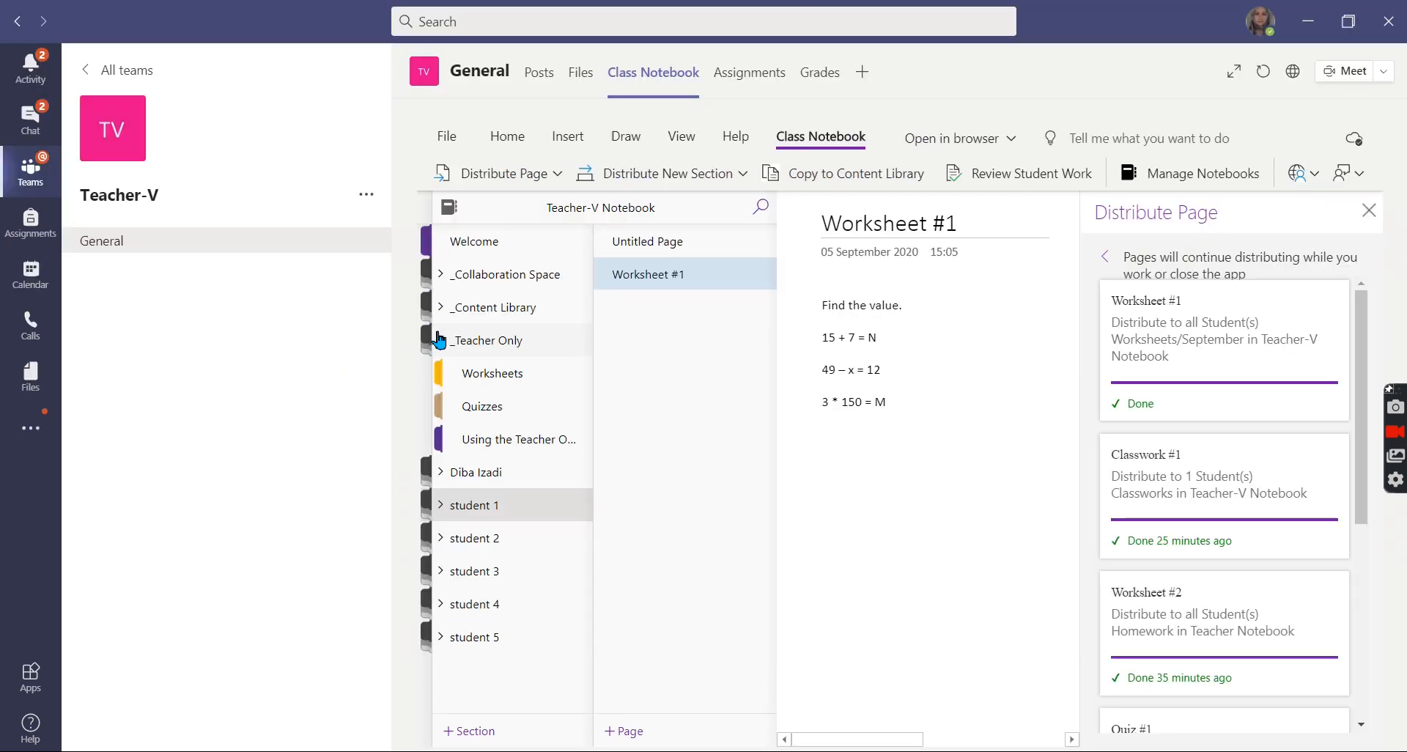
pyautogui.click(449, 475)
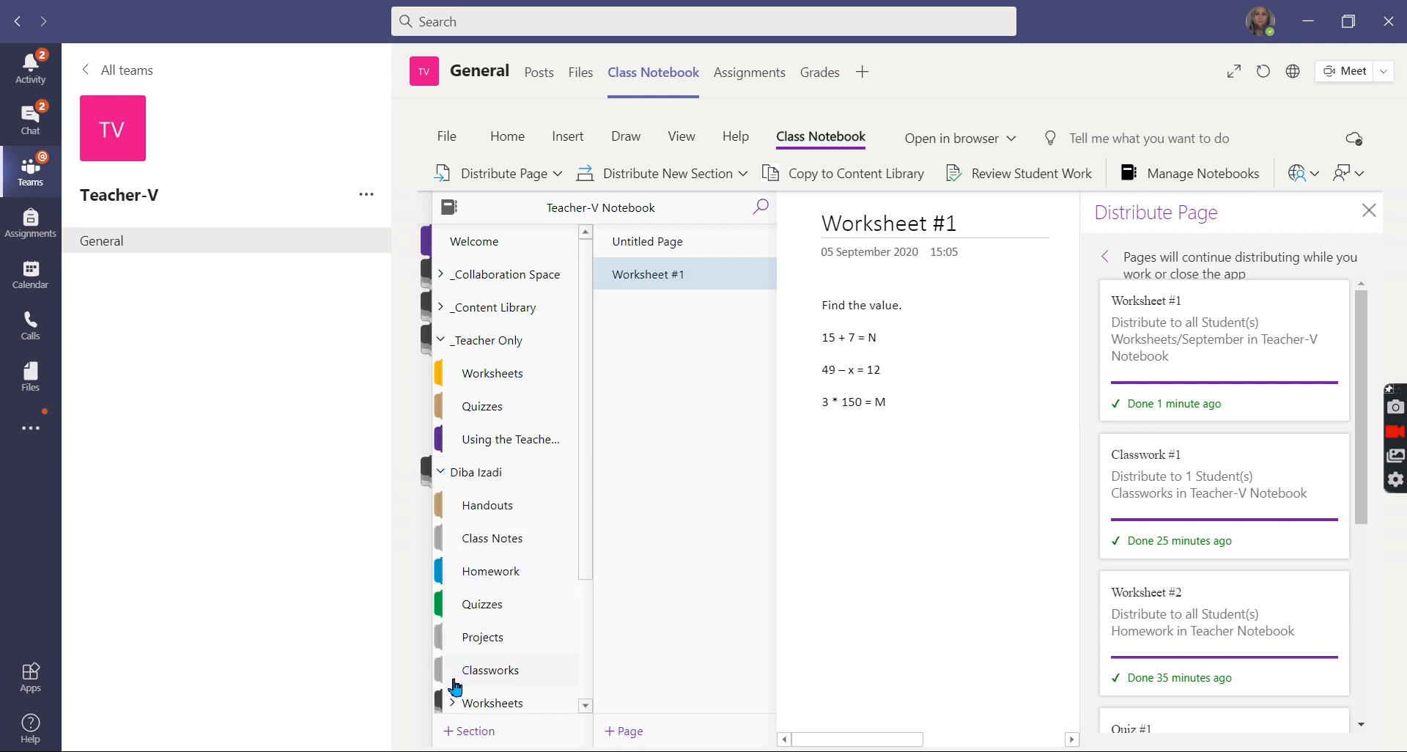
pyautogui.scroll(-3, 454, 659)
pyautogui.click(454, 539)
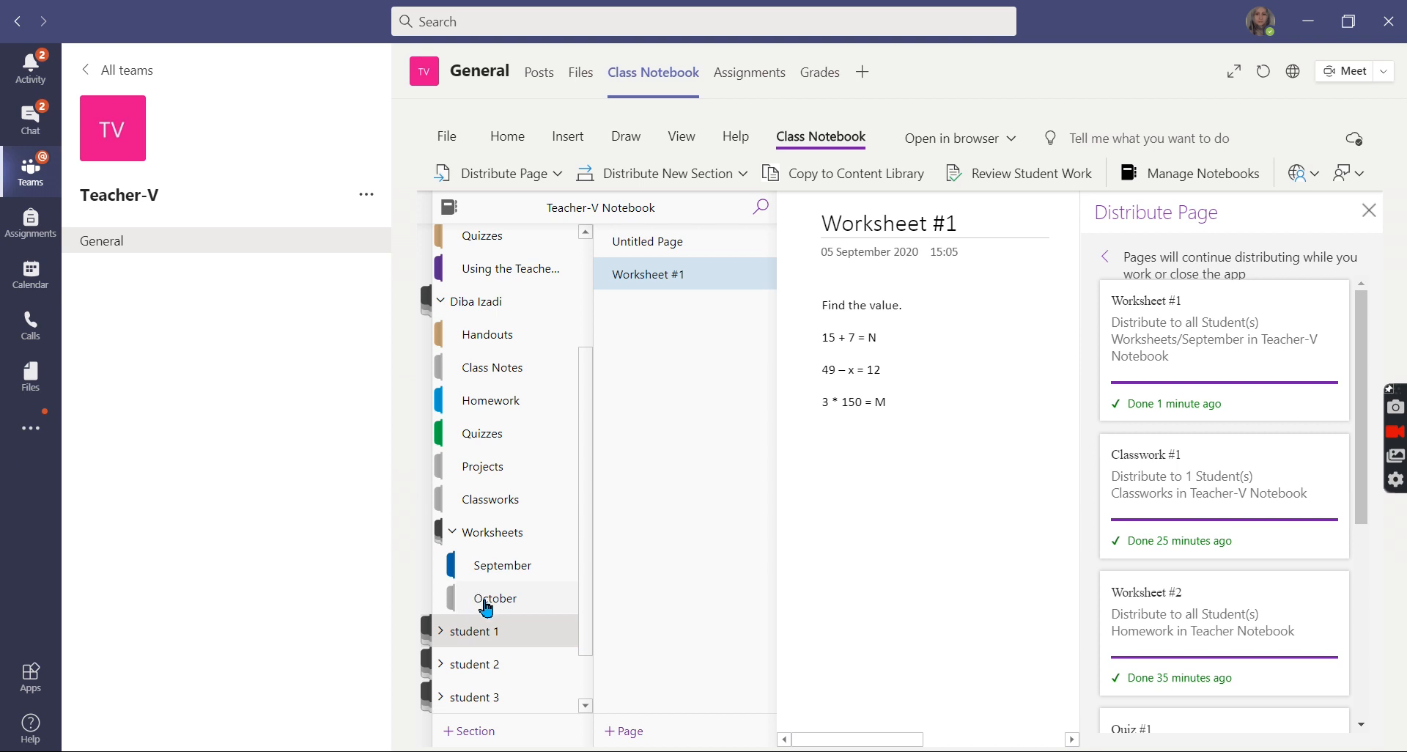
pyautogui.click(481, 572)
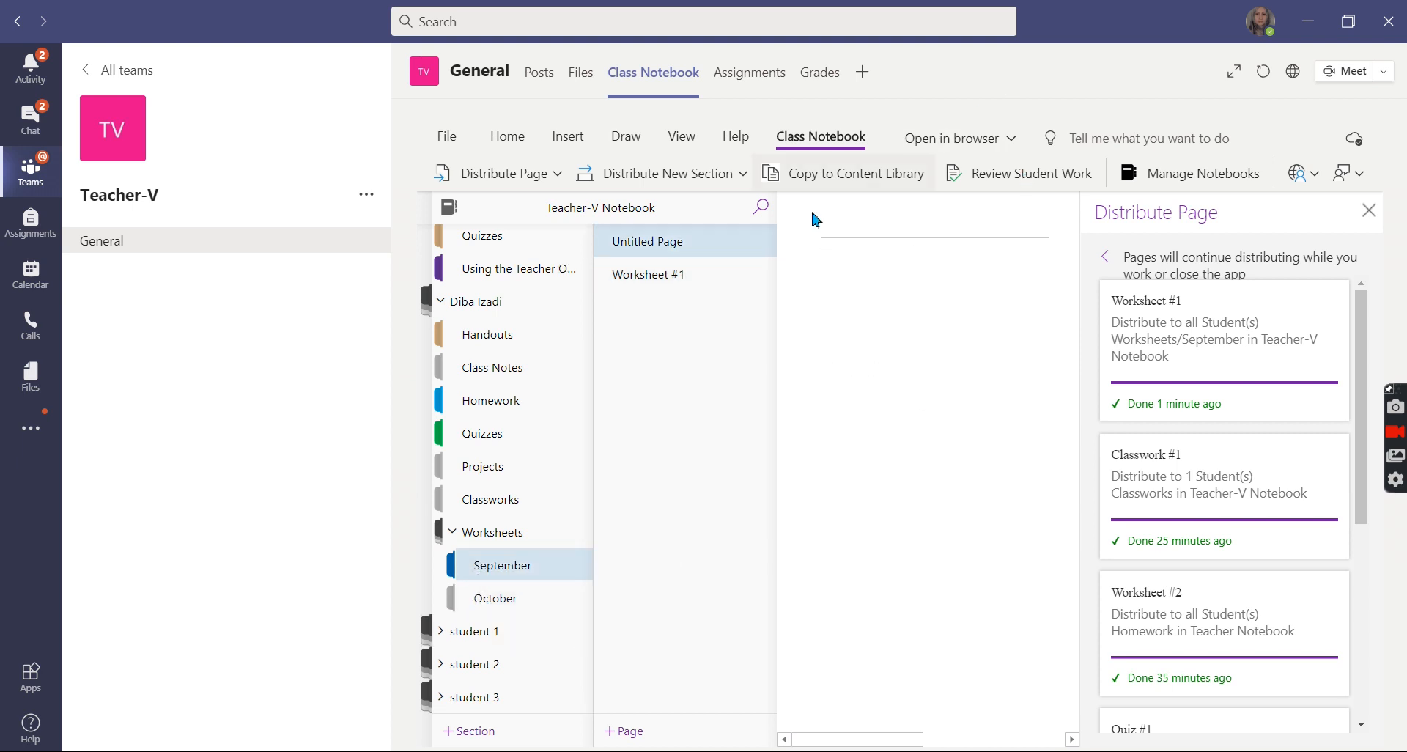
pyautogui.click(708, 274)
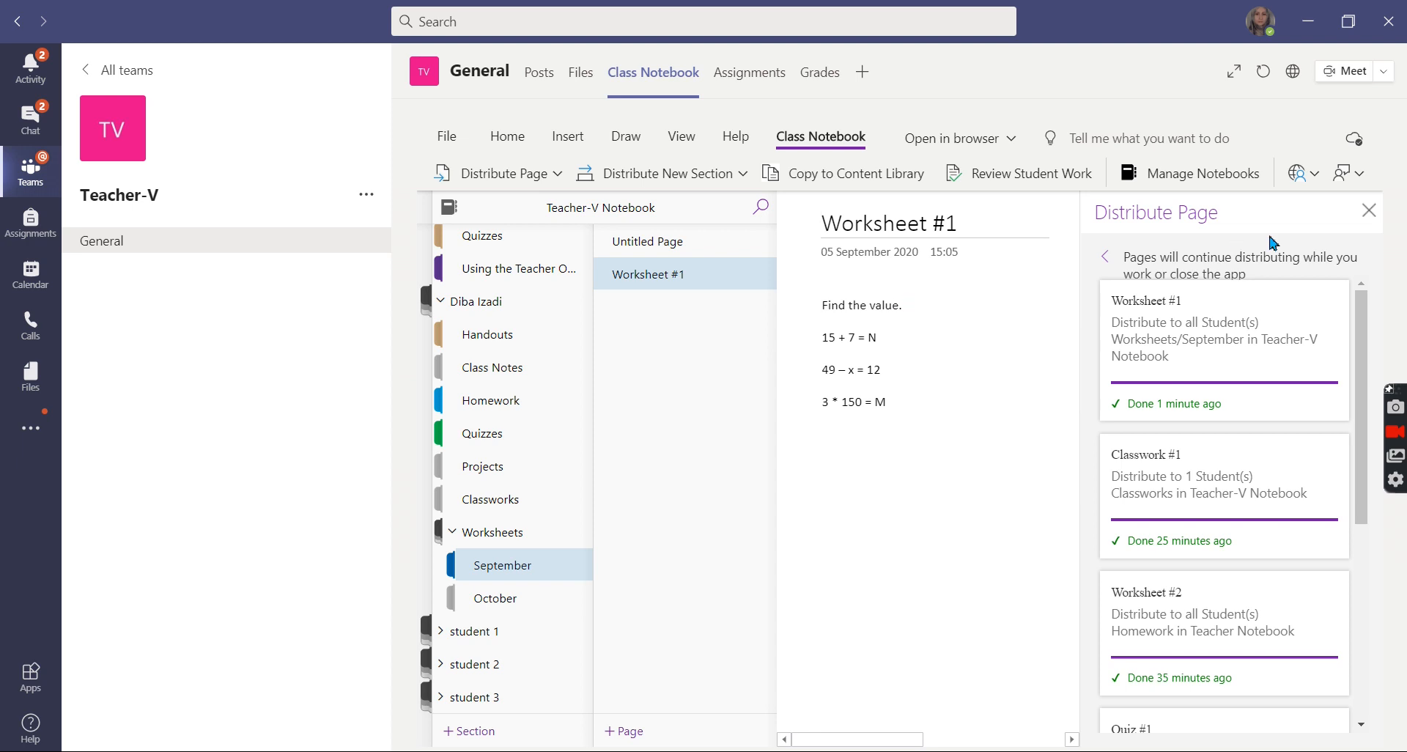
# Step: Start an individual distribution of Worksheet #2 from the teacher-only Worksheets section, with only the first listed student selected
pyautogui.click(1368, 212)
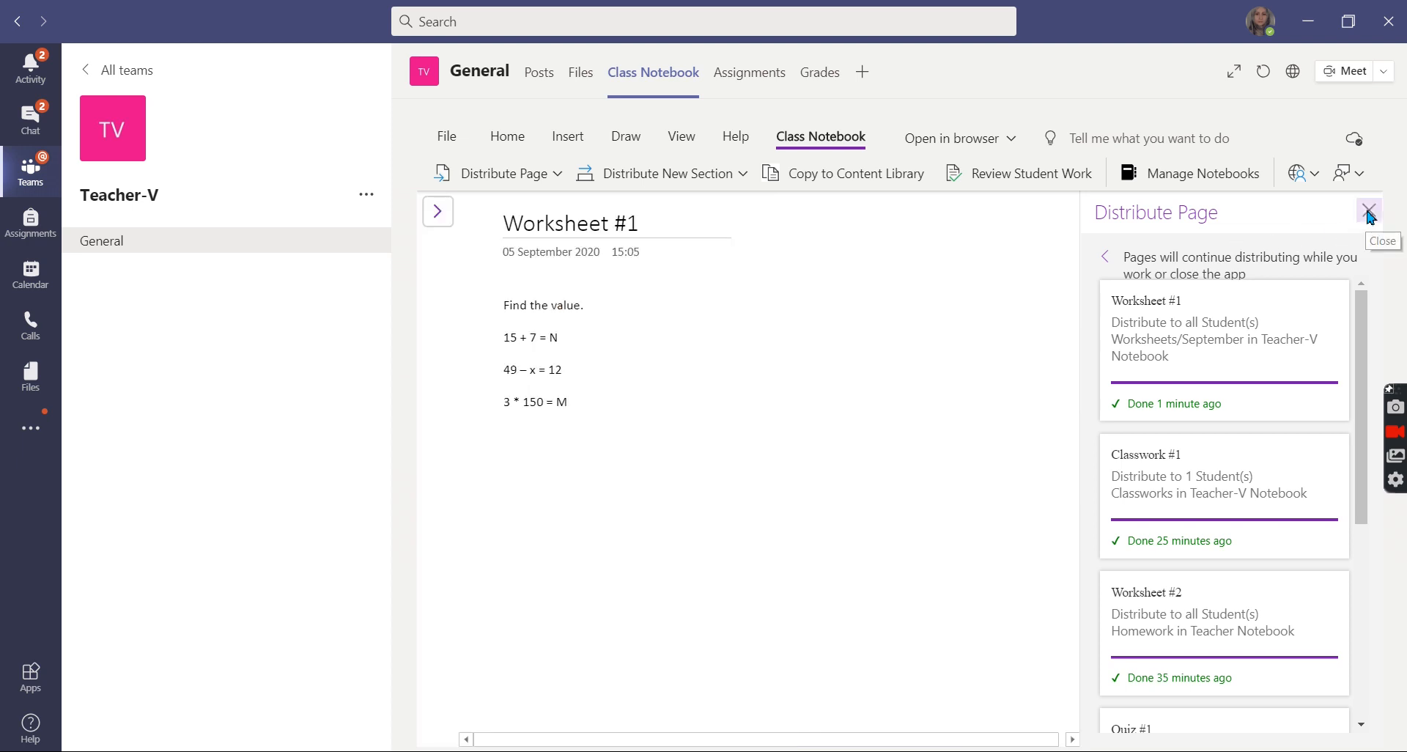
pyautogui.click(439, 215)
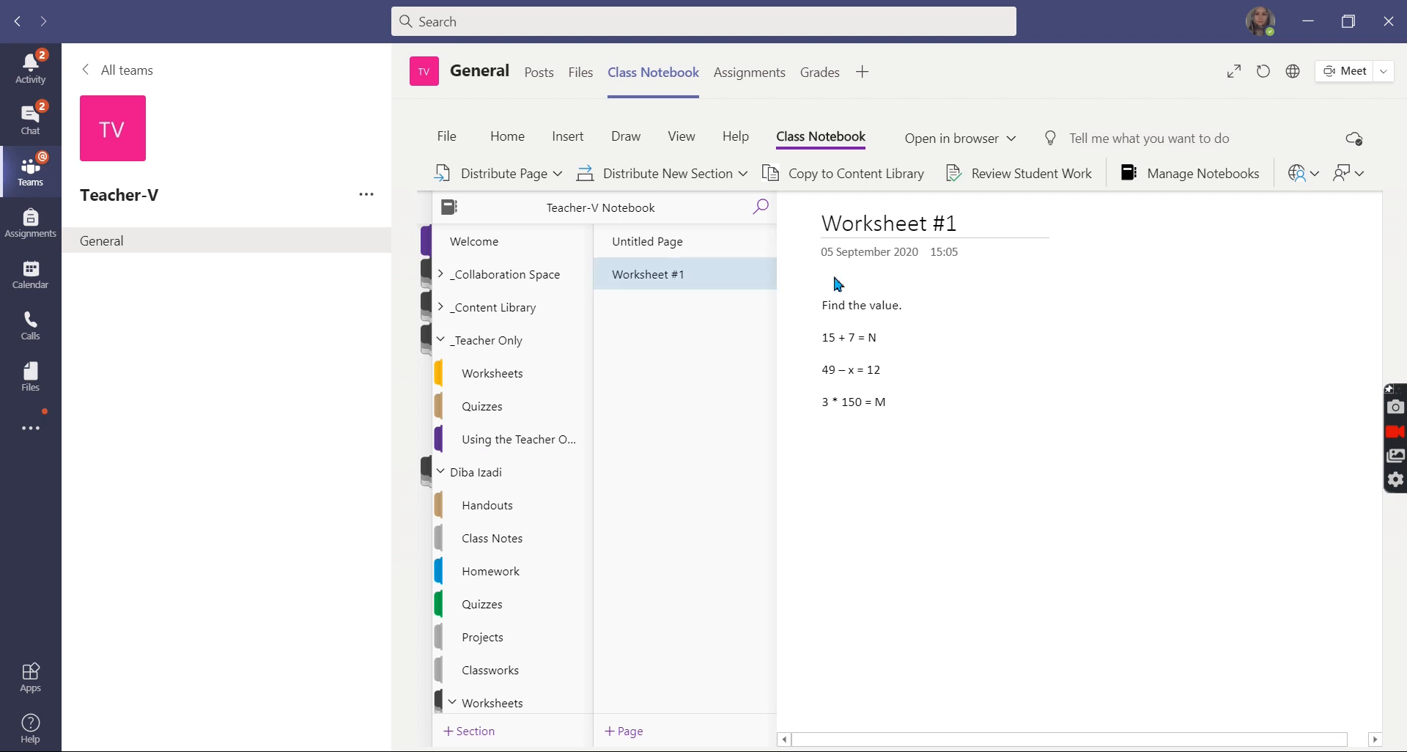
pyautogui.click(483, 377)
pyautogui.click(690, 347)
pyautogui.click(538, 176)
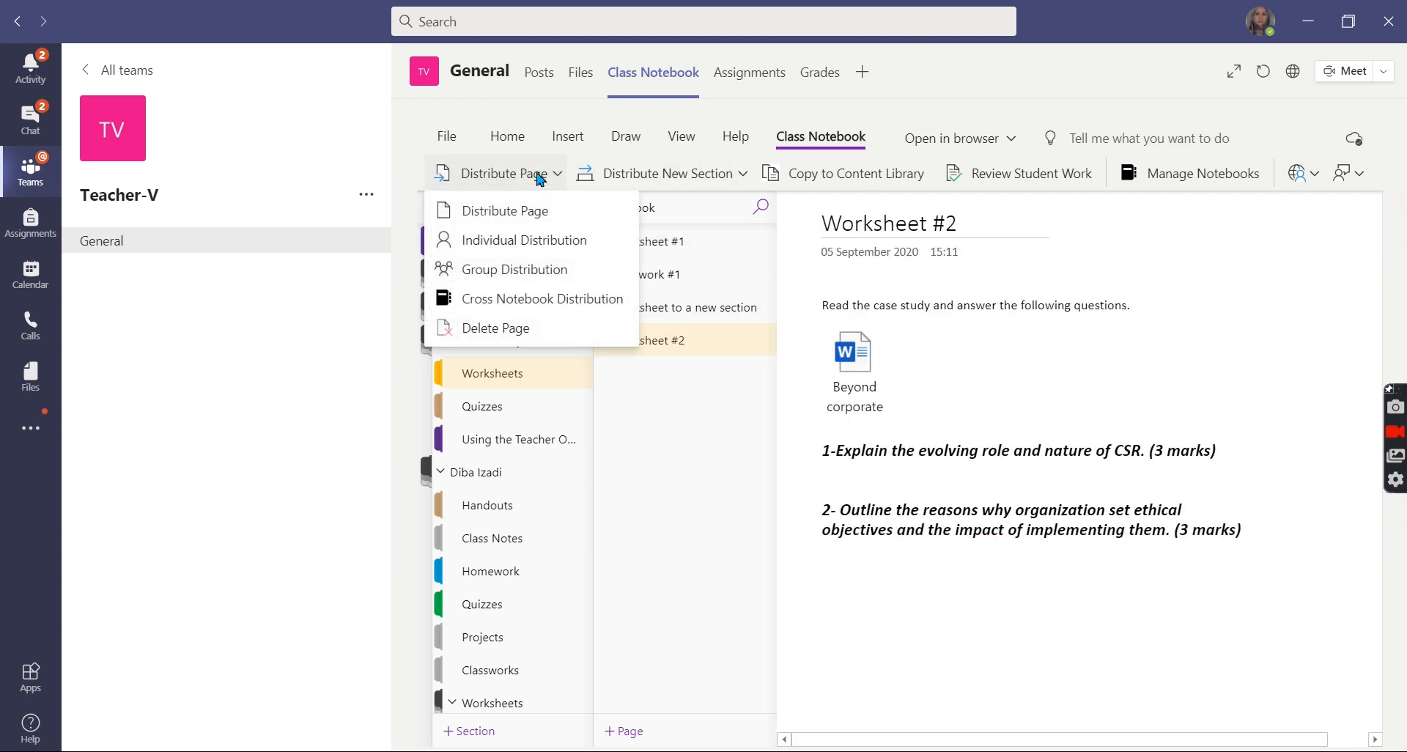
pyautogui.click(519, 241)
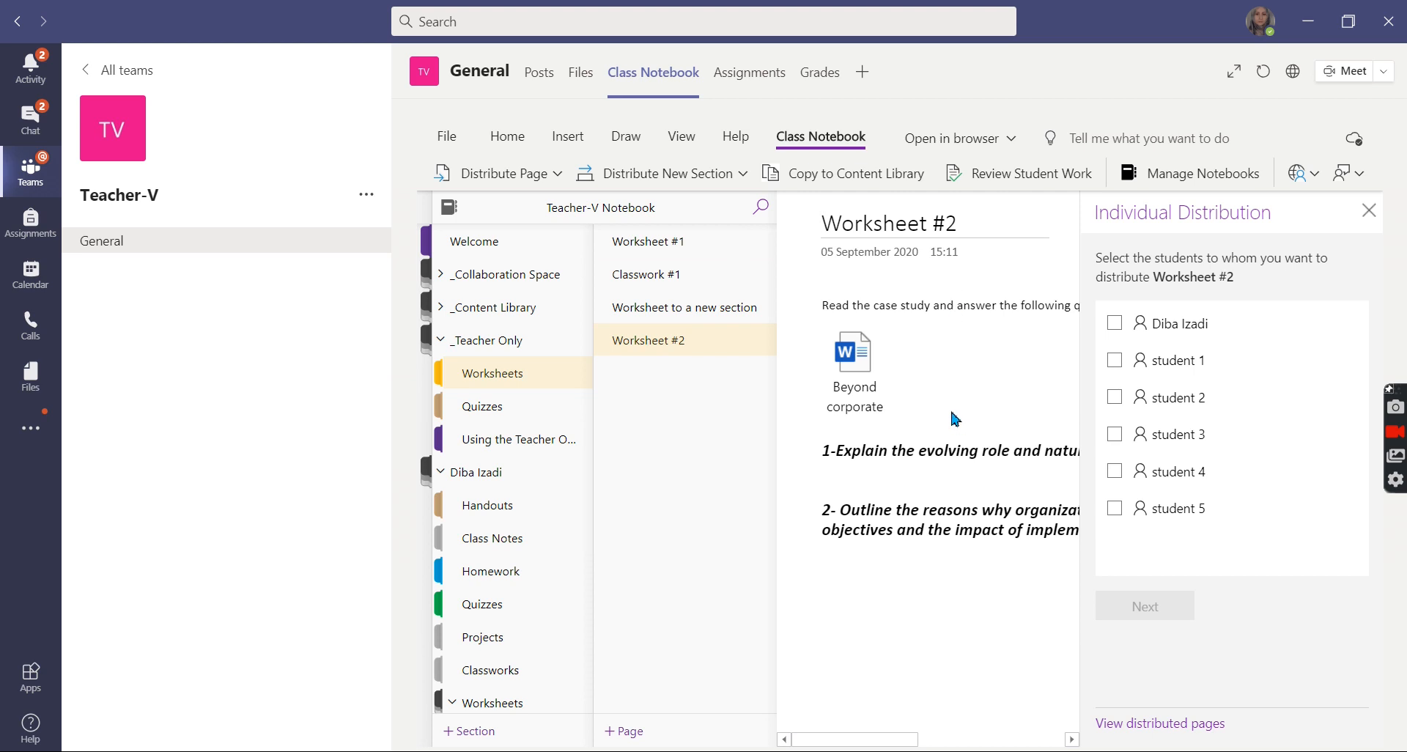
pyautogui.click(1115, 322)
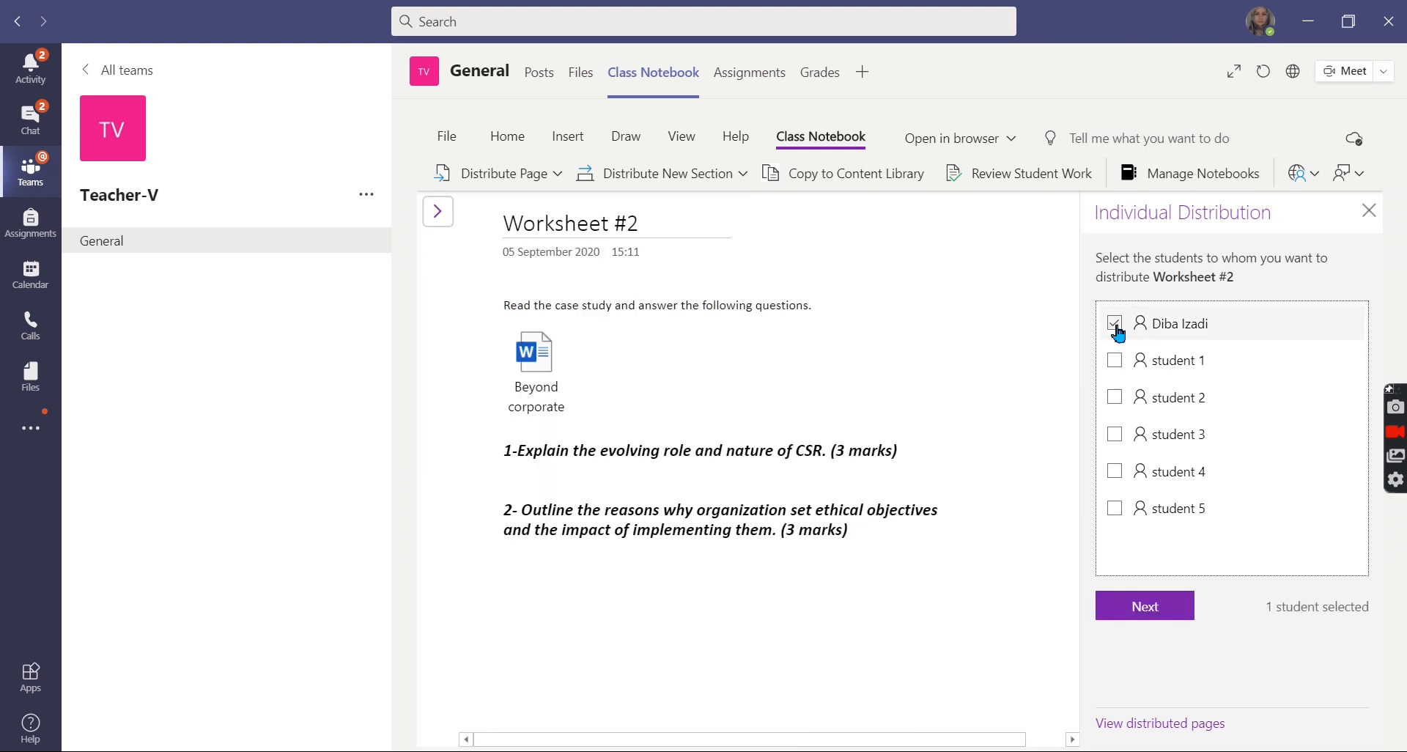
pyautogui.click(1161, 606)
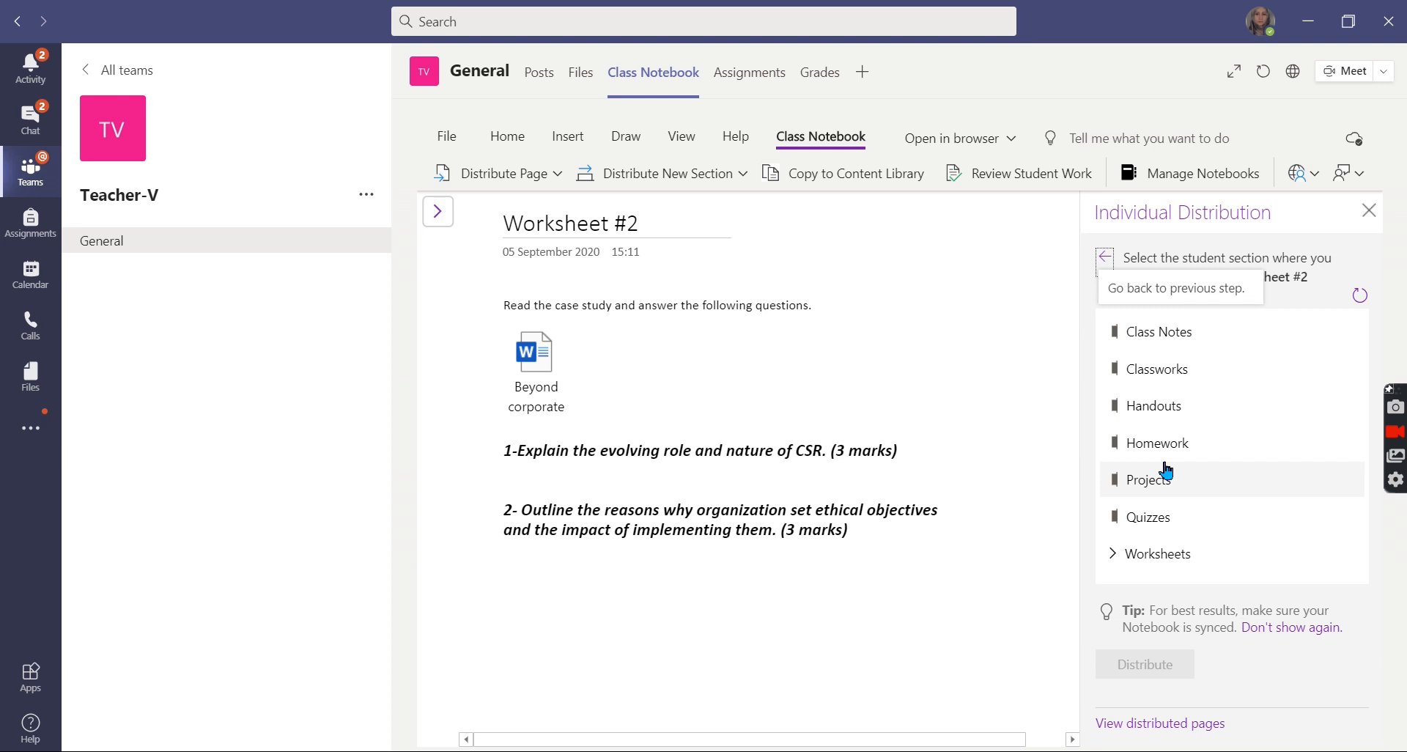
# Step: Distribute Worksheet #2 to the September section of the selected student's Worksheets group
pyautogui.click(1114, 553)
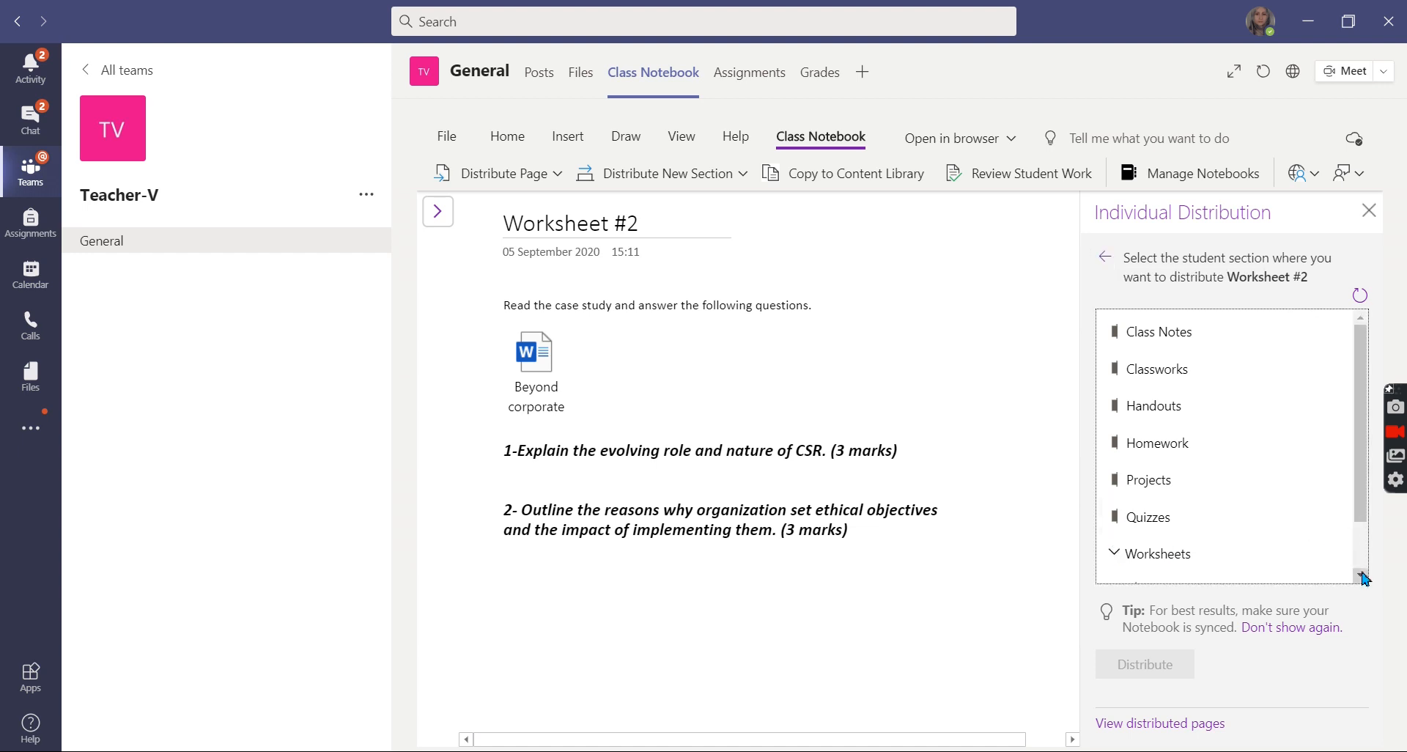
pyautogui.click(1362, 577)
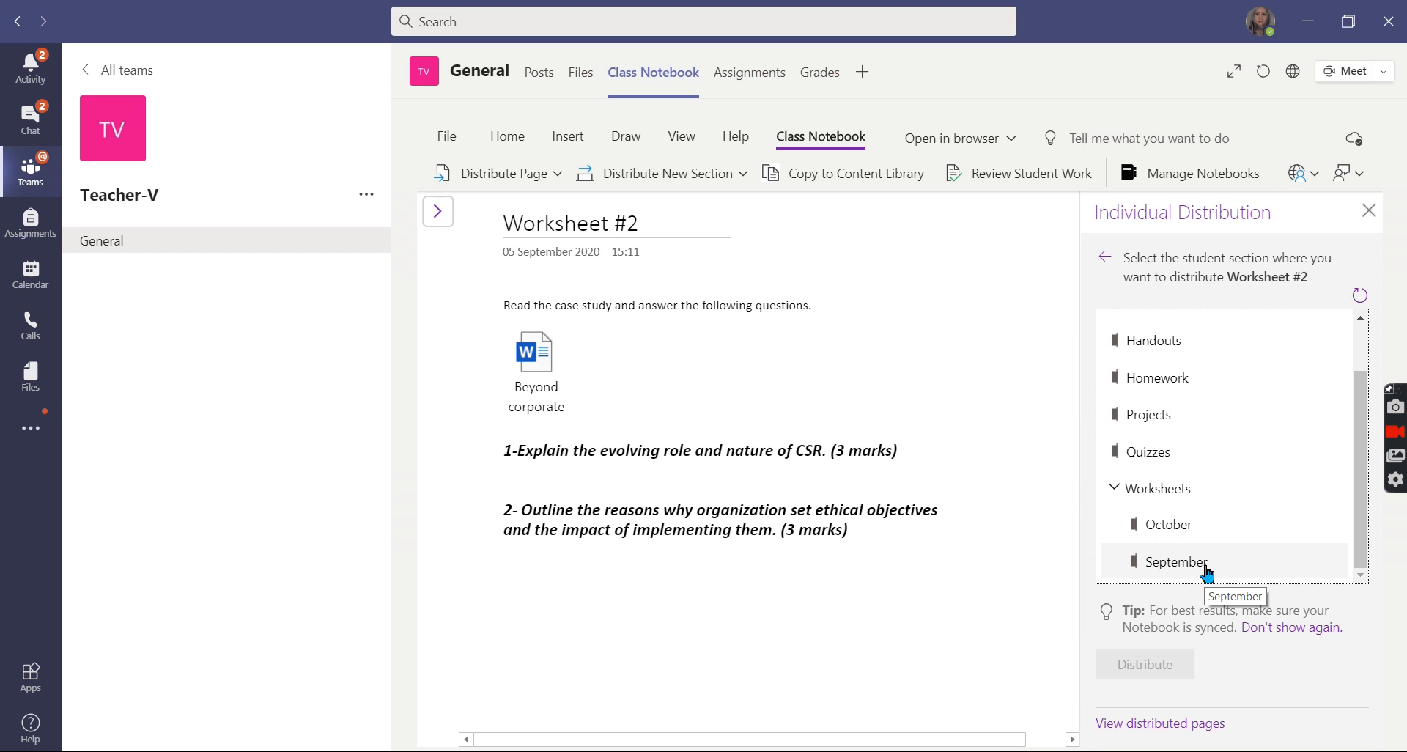
pyautogui.click(1149, 423)
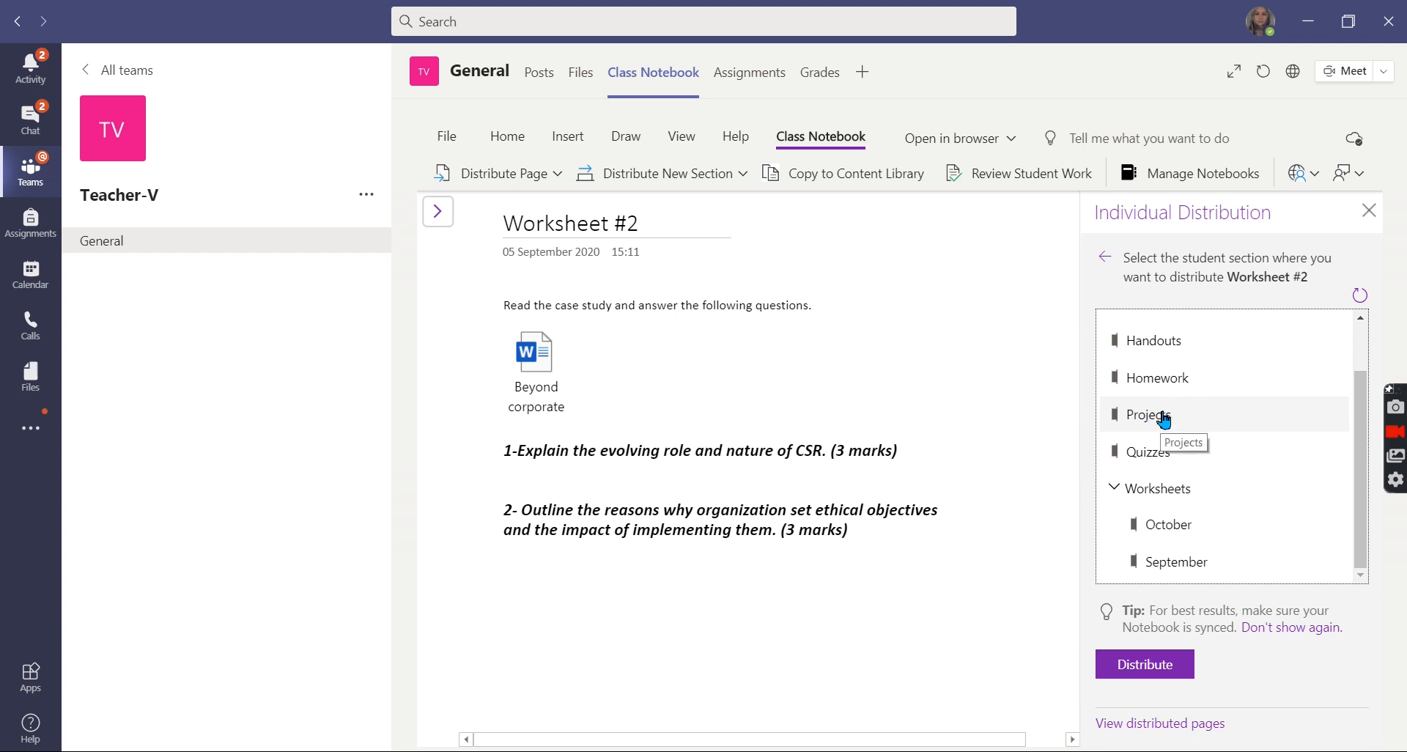
pyautogui.click(1175, 570)
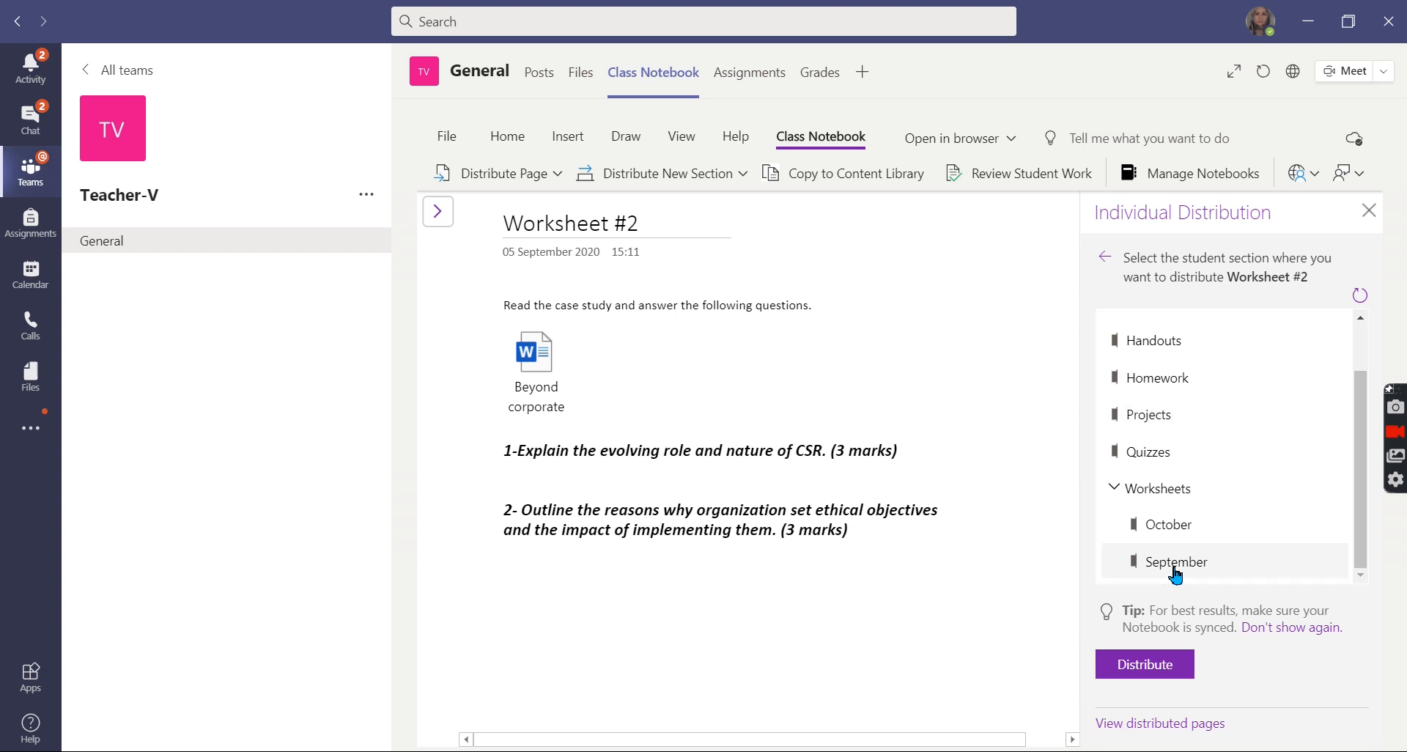
pyautogui.click(1173, 570)
pyautogui.click(1166, 566)
pyautogui.click(1165, 662)
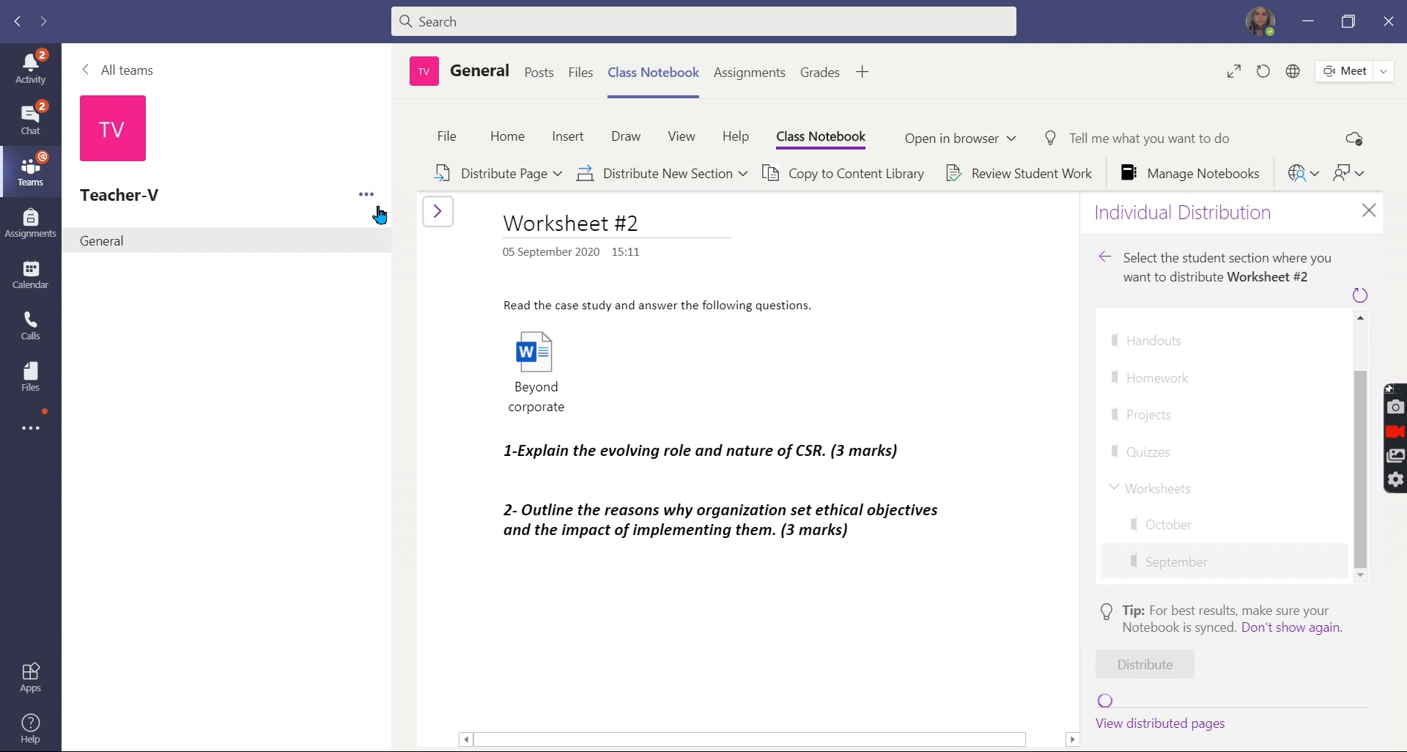
# Step: Open the distributed Worksheet #2 in the September section of the first listed student's Worksheets group
pyautogui.click(438, 213)
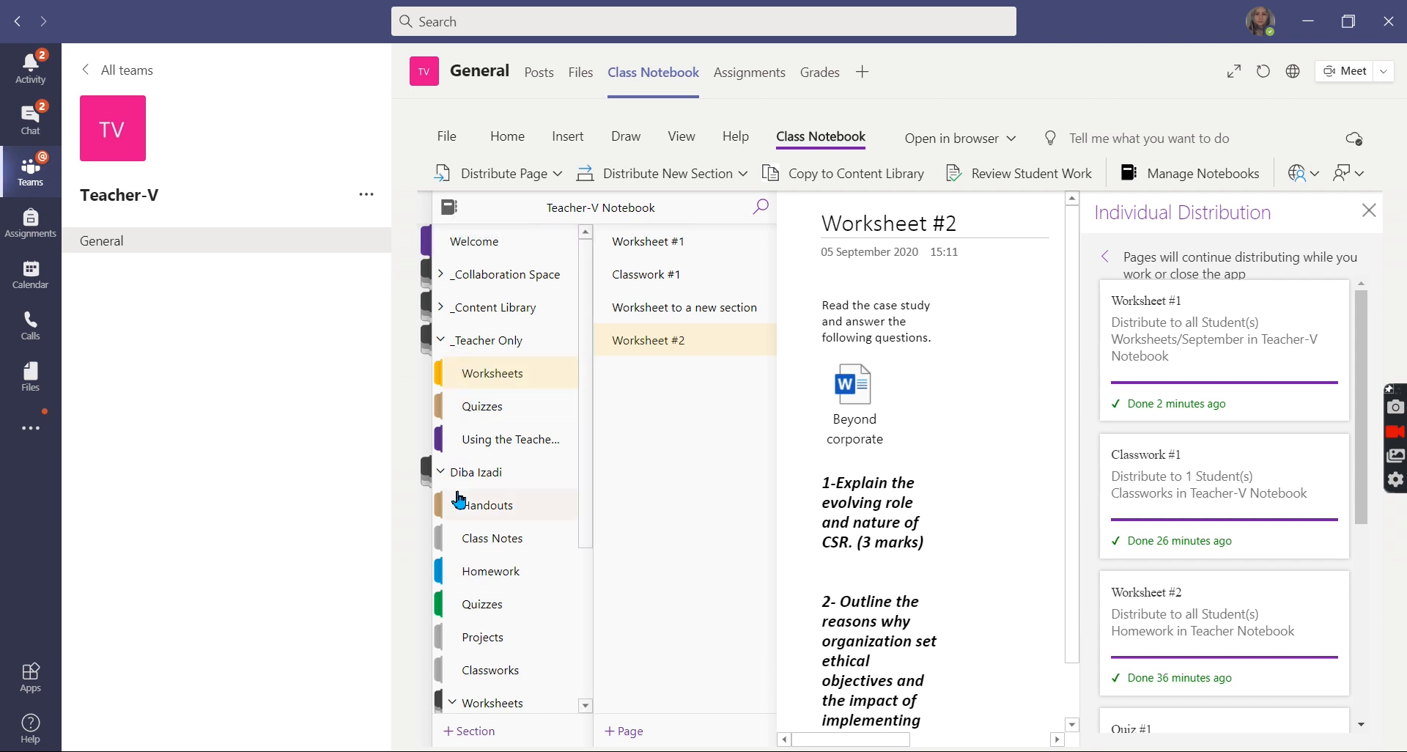
pyautogui.scroll(-3, 445, 471)
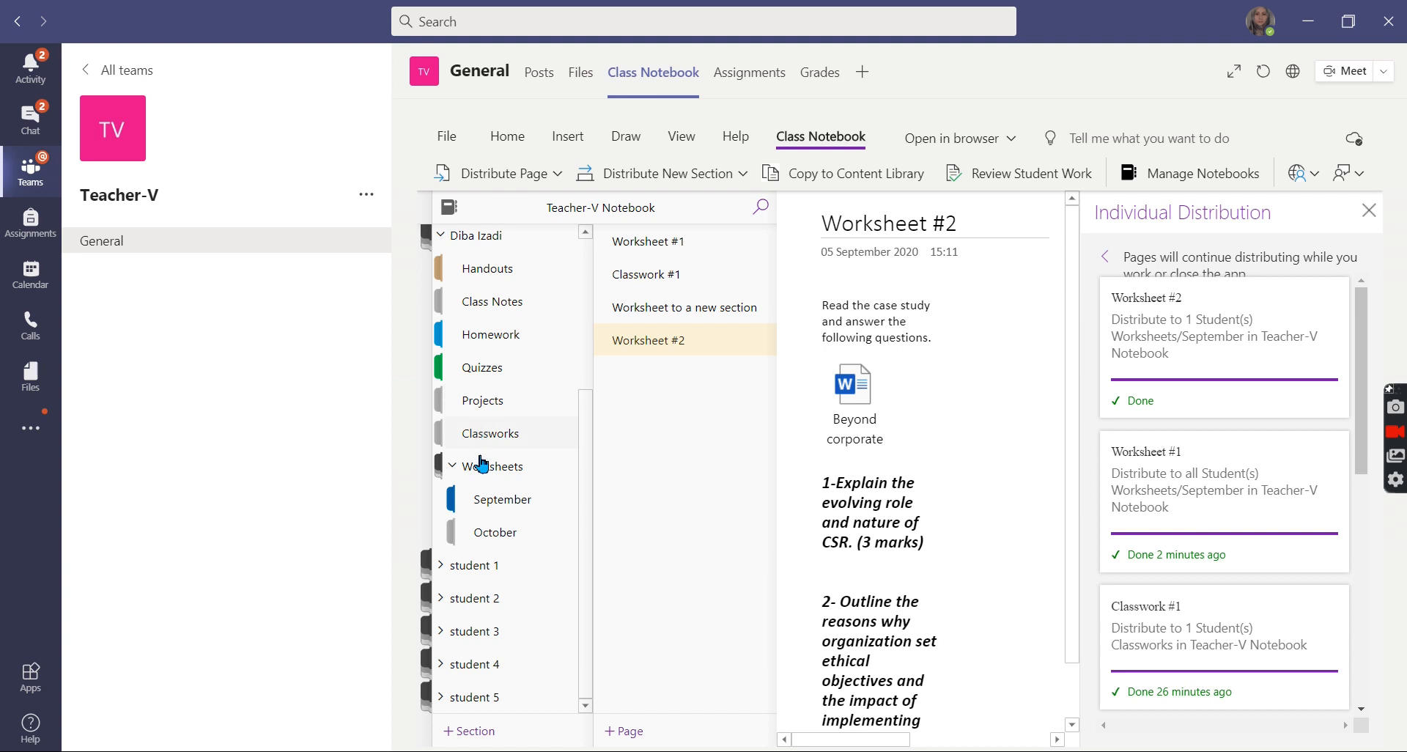
pyautogui.click(502, 503)
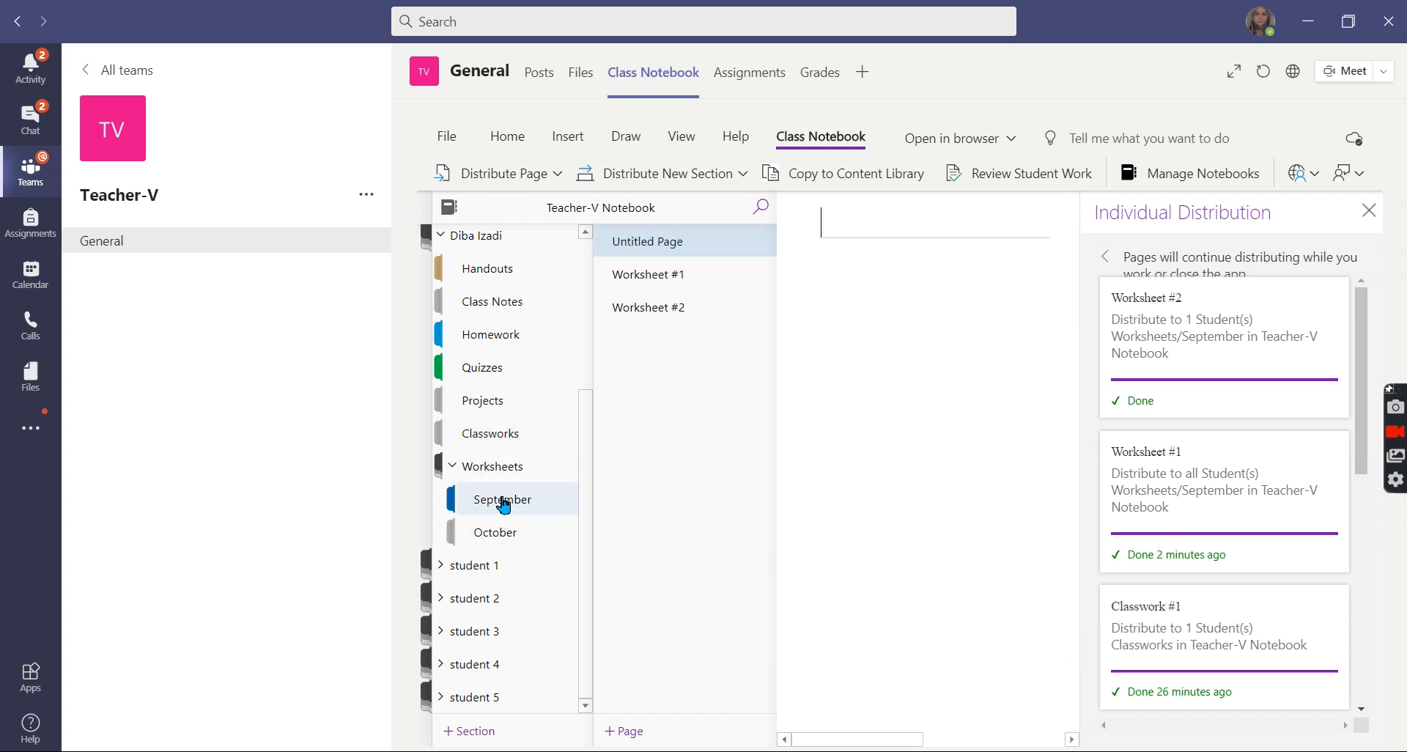
pyautogui.click(679, 306)
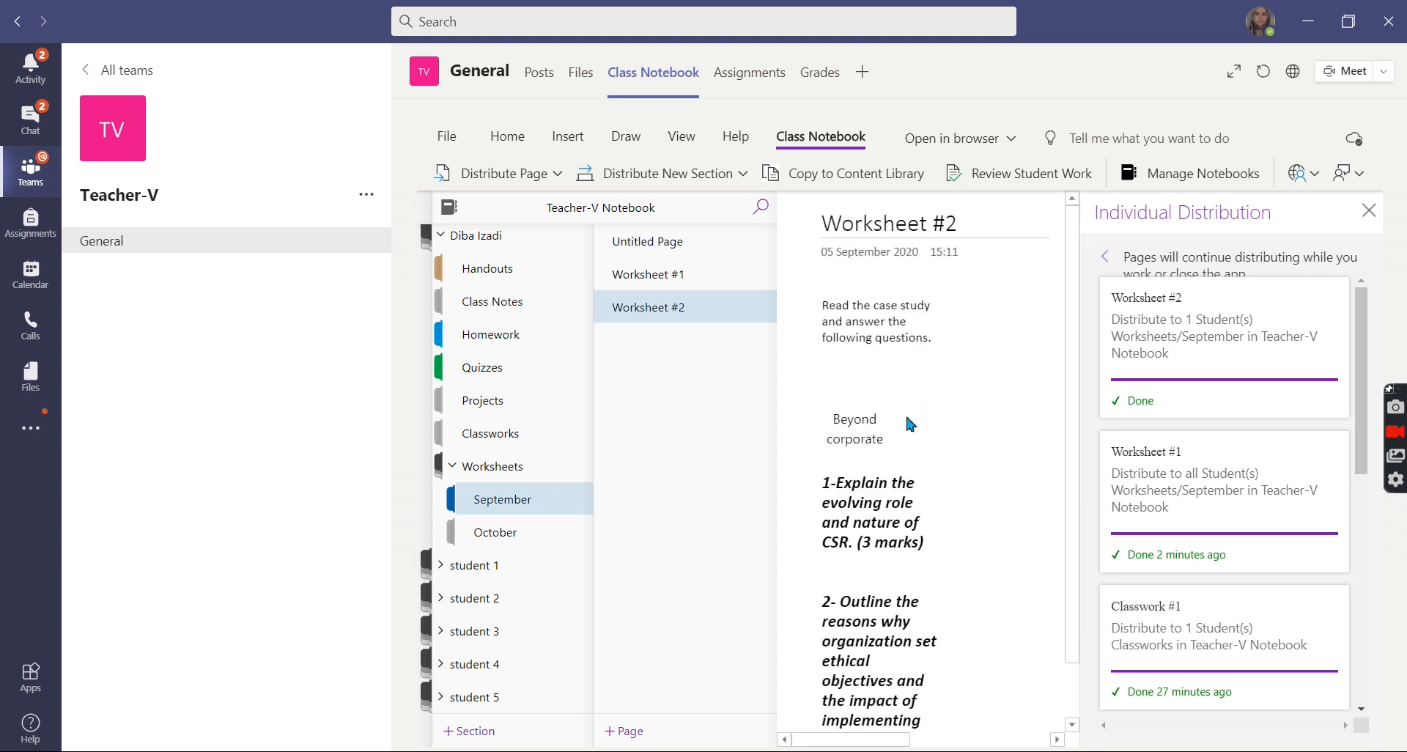
# Step: Check the page list in the September section of student 1's Worksheets group for Worksheet #2
pyautogui.click(444, 571)
pyautogui.scroll(-4, 471, 579)
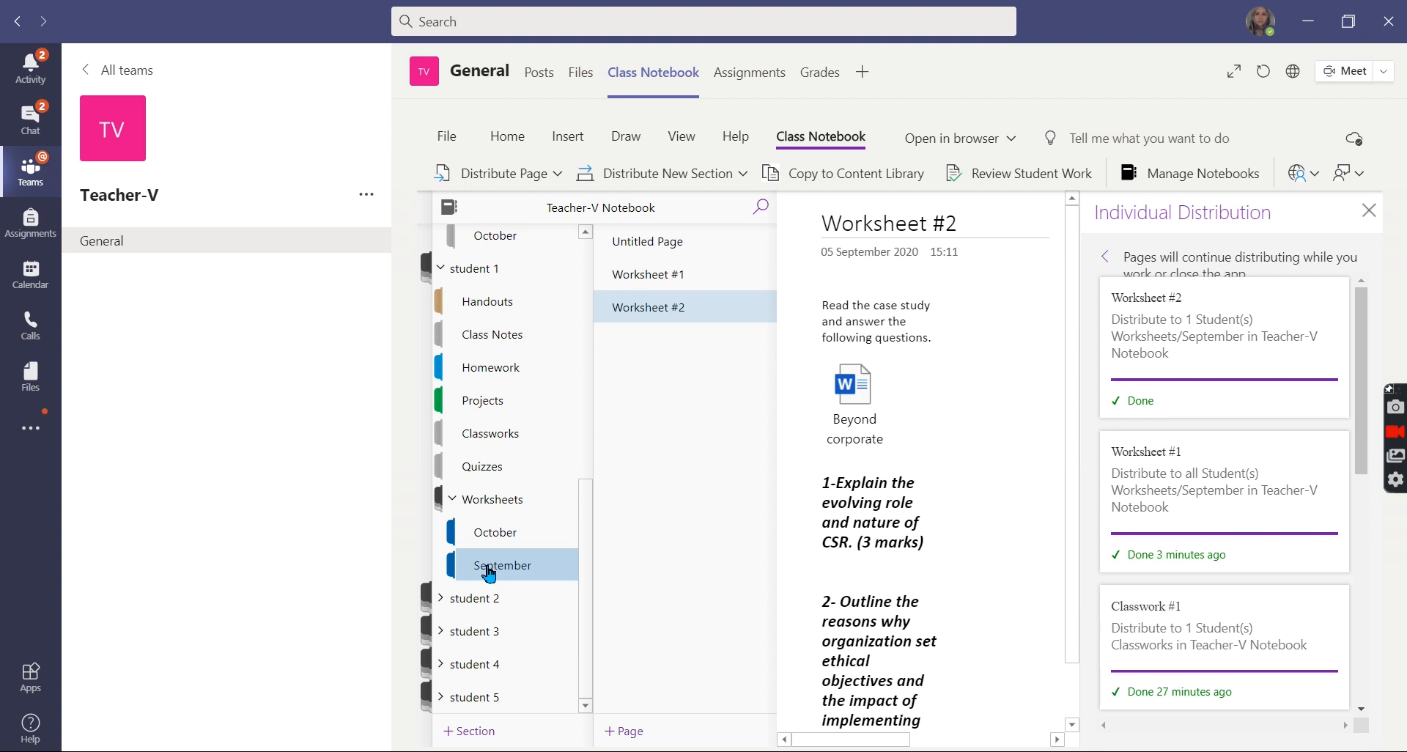
pyautogui.click(490, 568)
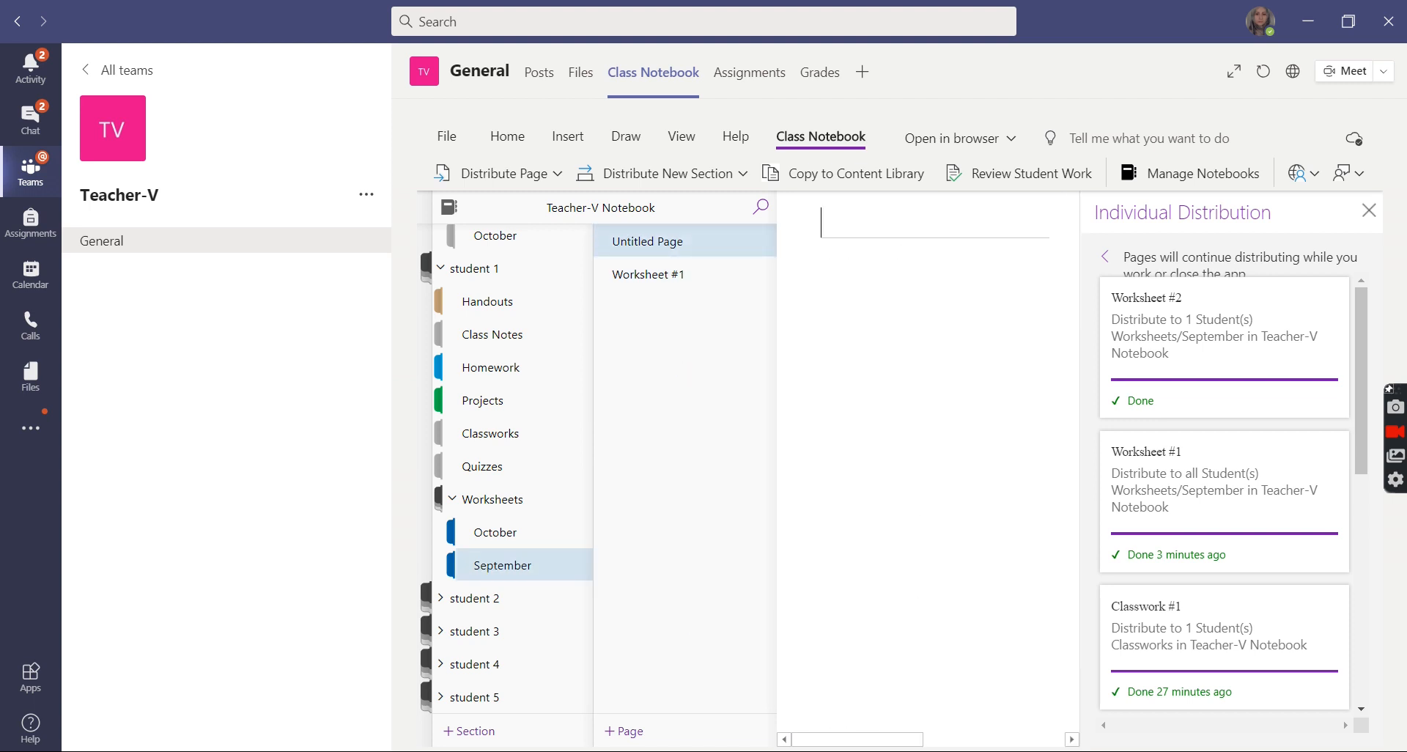
# Step: Switch to student 4's Teams session in the browser and open the September worksheets section in the Teacher-V class notebook
pyautogui.hotkey('alt', 'Tab')
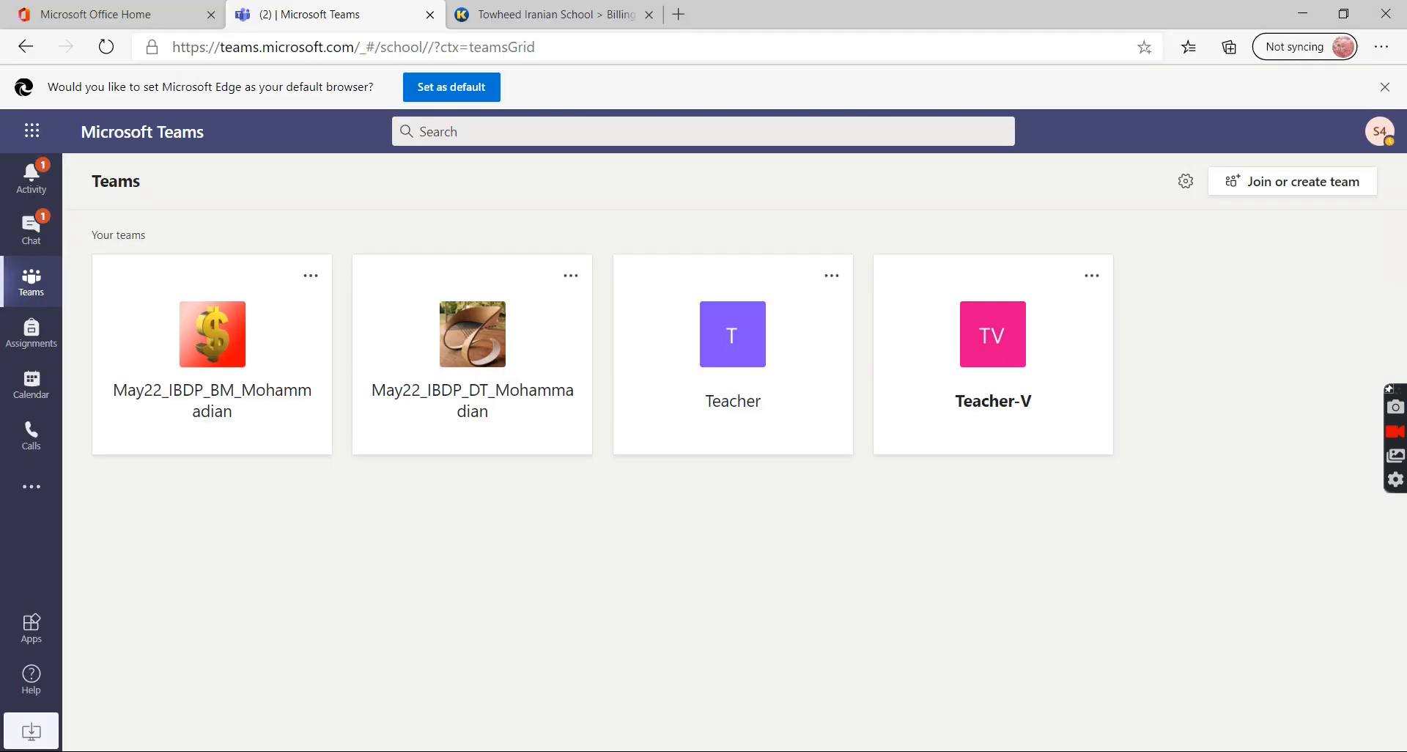
pyautogui.click(990, 398)
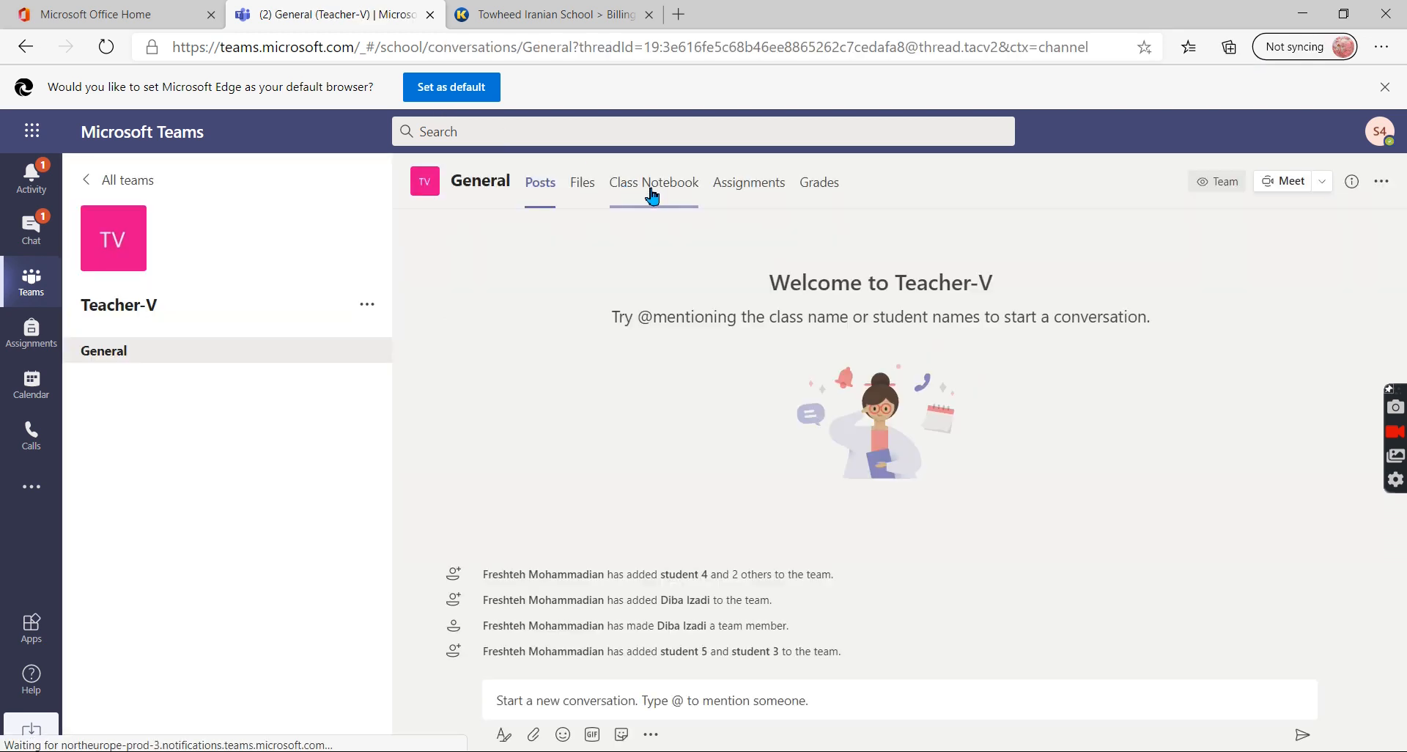
pyautogui.click(652, 196)
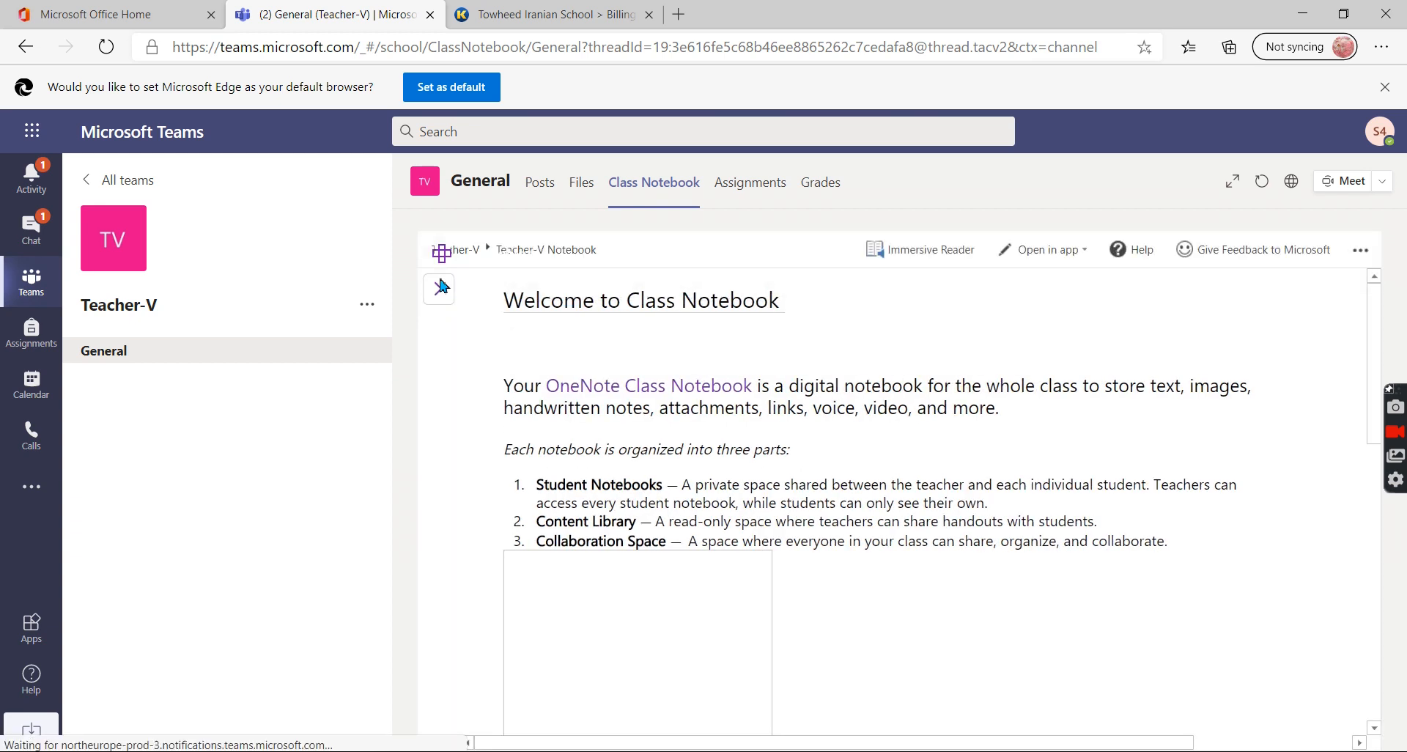
pyautogui.click(441, 291)
pyautogui.click(454, 424)
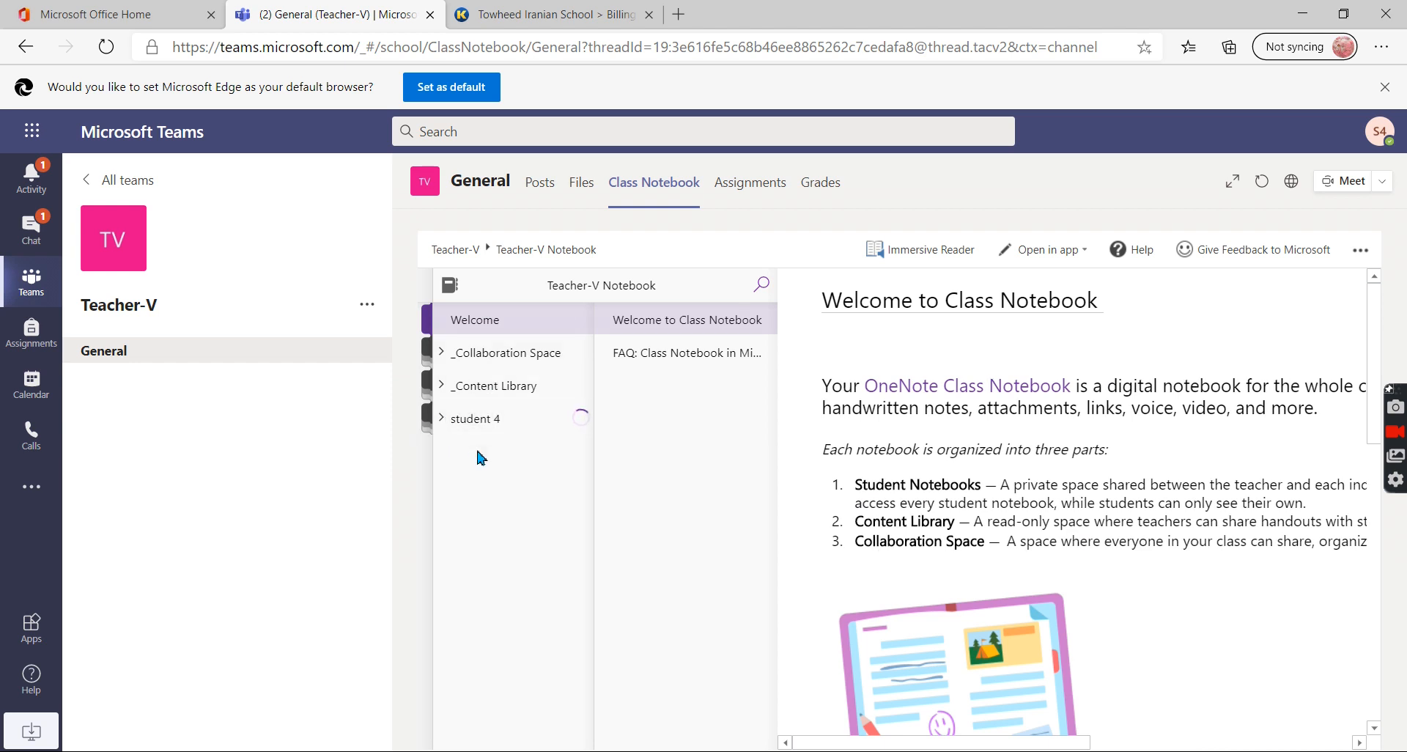
pyautogui.click(461, 659)
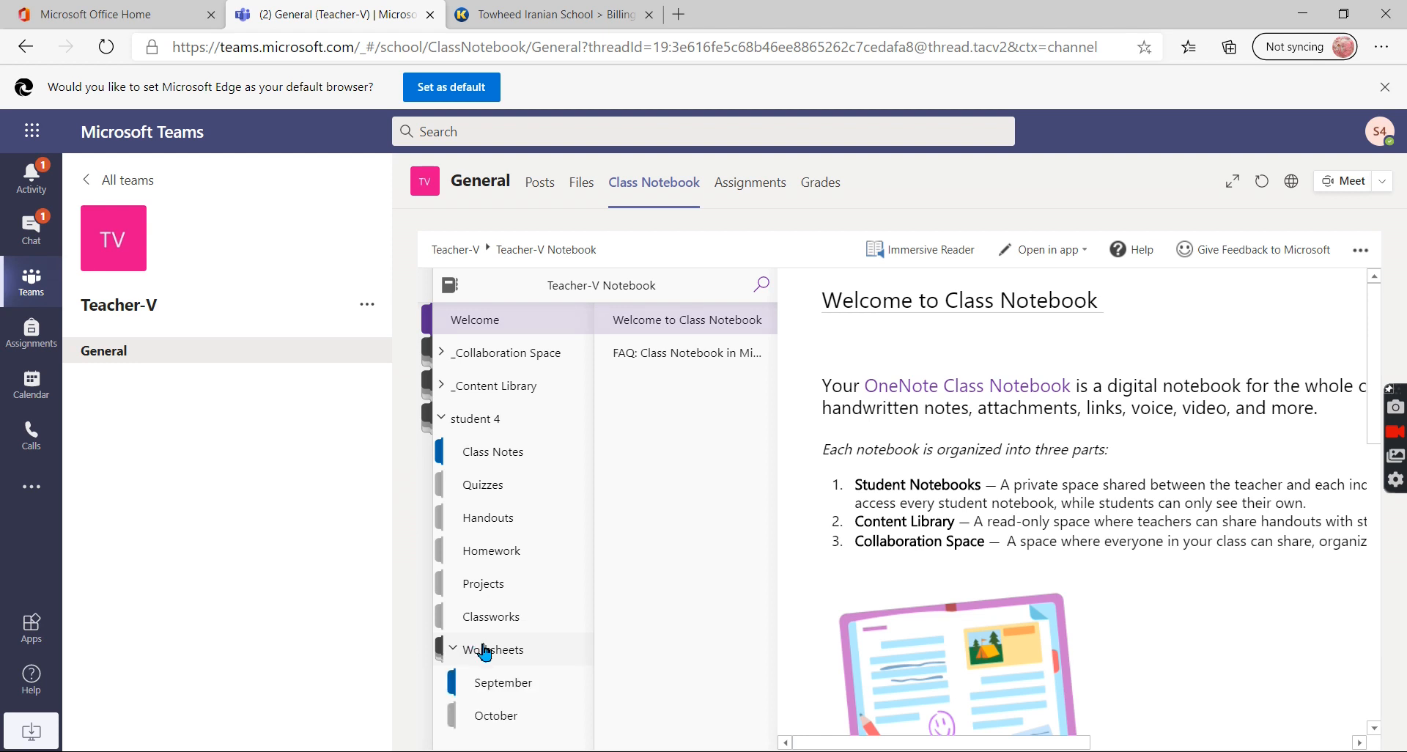
pyautogui.click(508, 685)
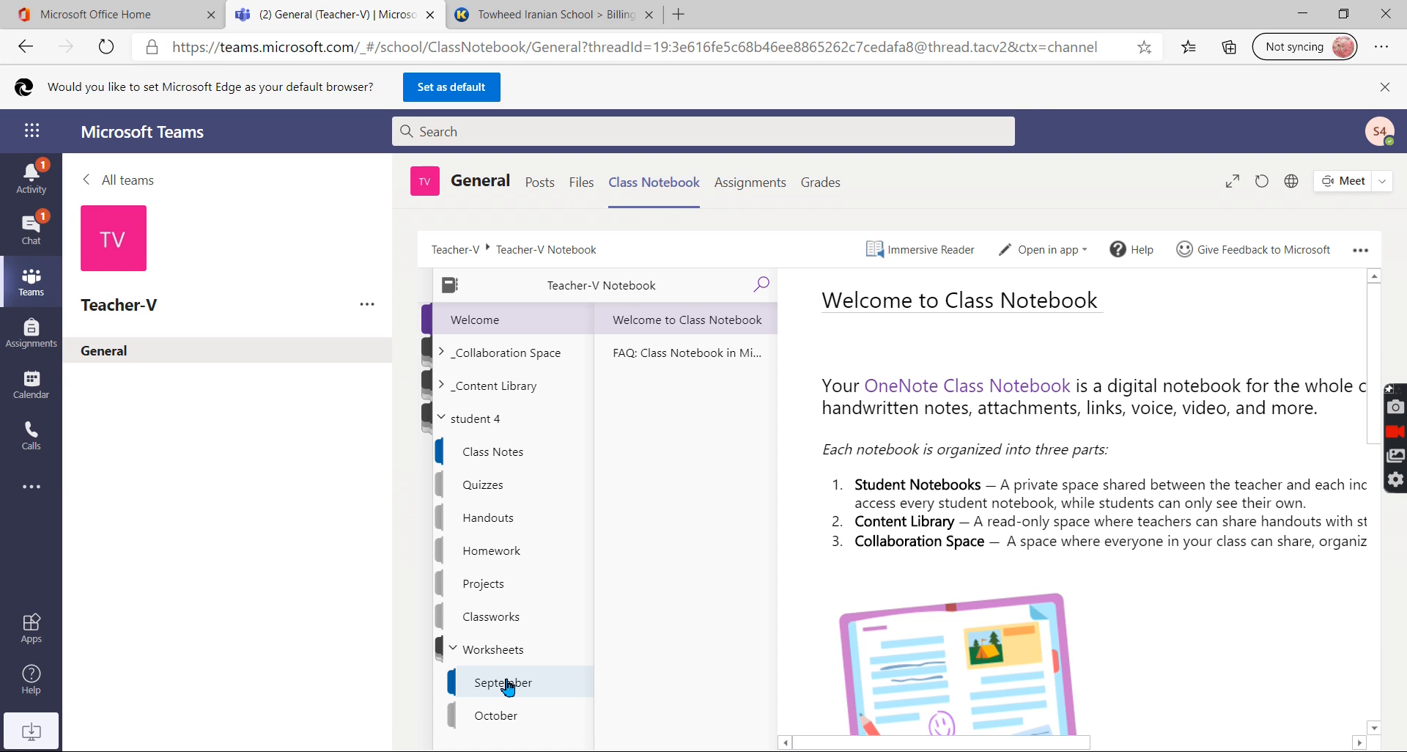
pyautogui.click(508, 685)
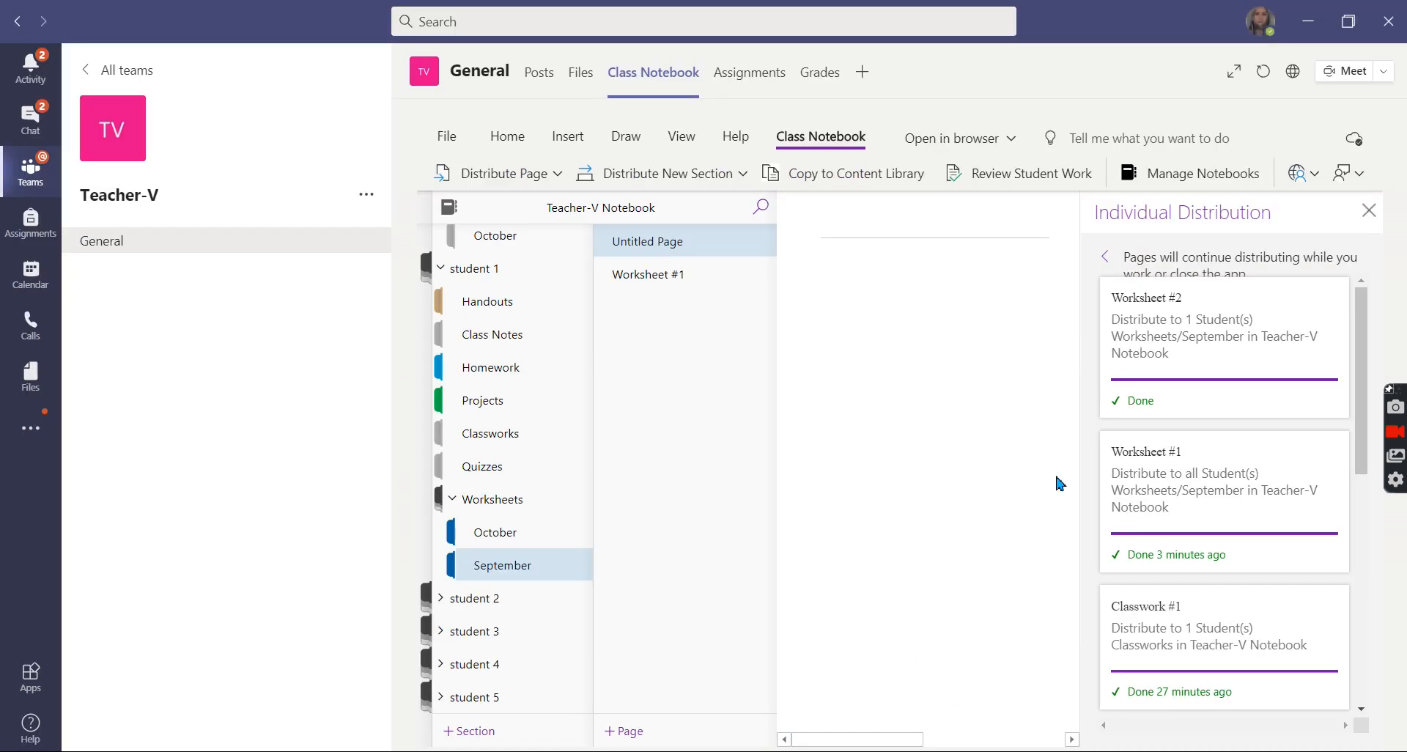
# Step: Back in the teacher's Teams app, close the Individual Distribution pane and show the notebook's section list again
pyautogui.click(1369, 207)
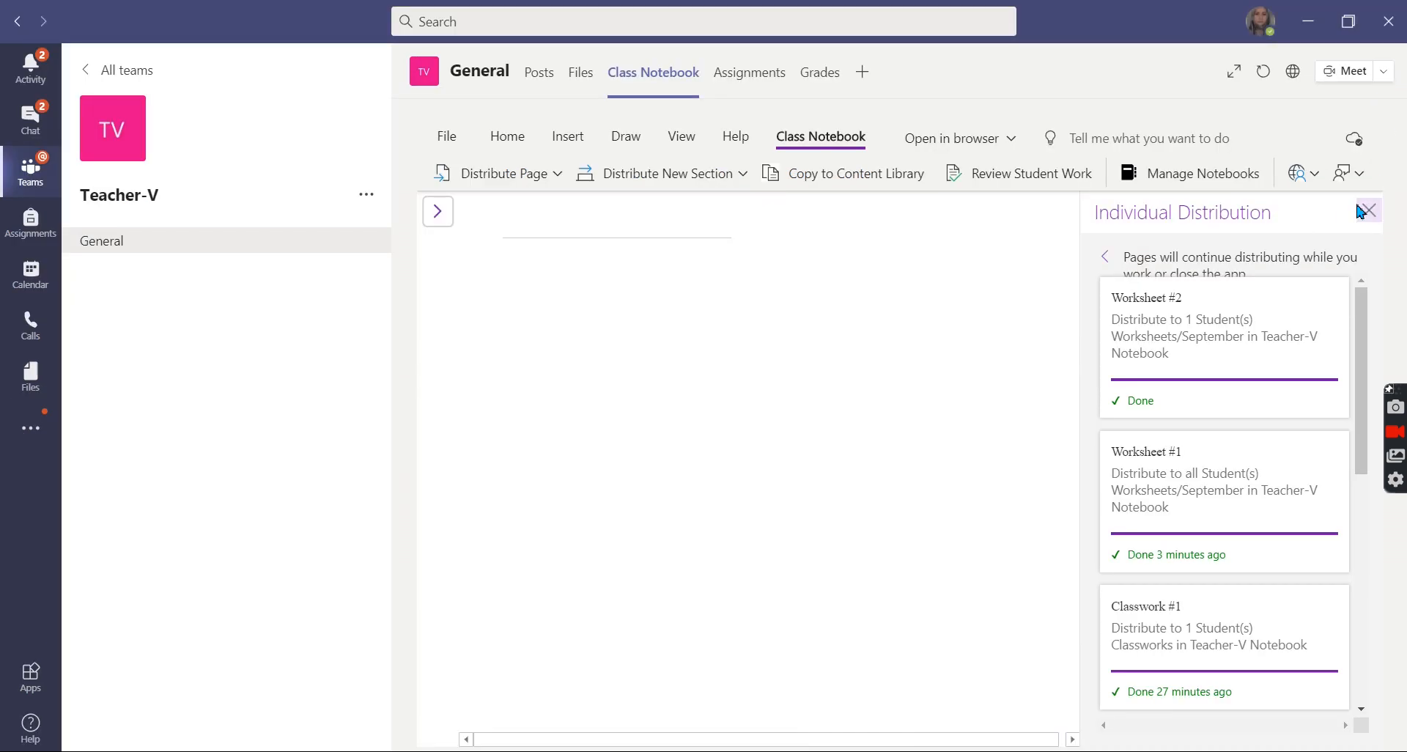
pyautogui.click(1368, 211)
pyautogui.click(424, 215)
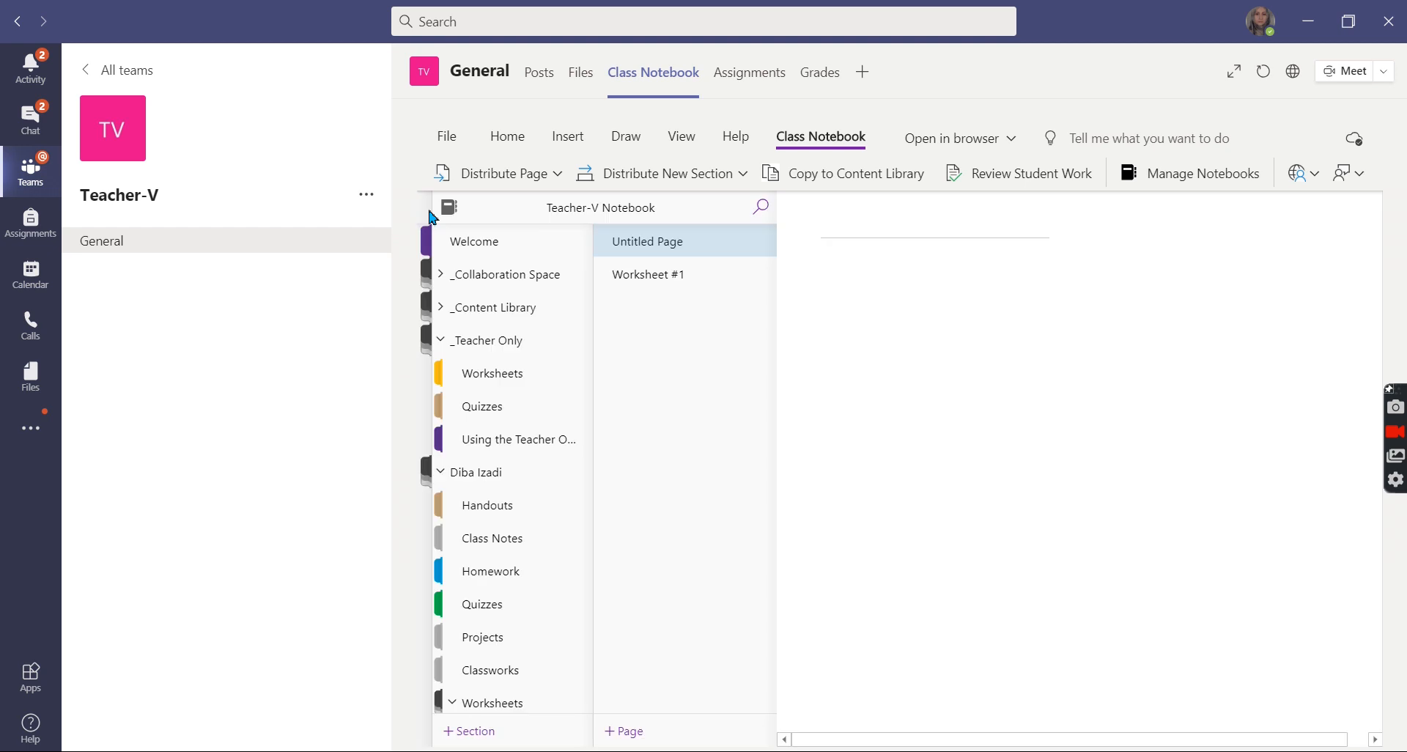
pyautogui.click(553, 179)
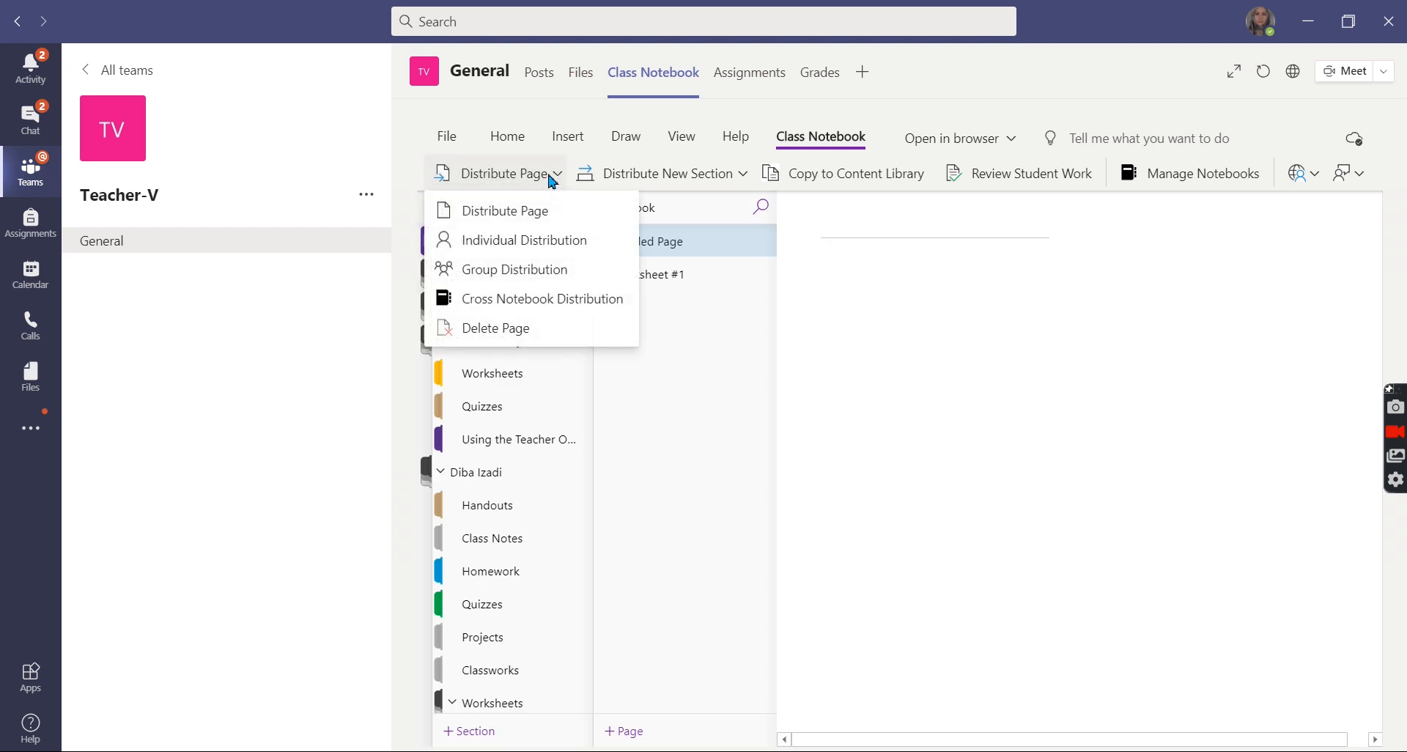
pyautogui.click(540, 241)
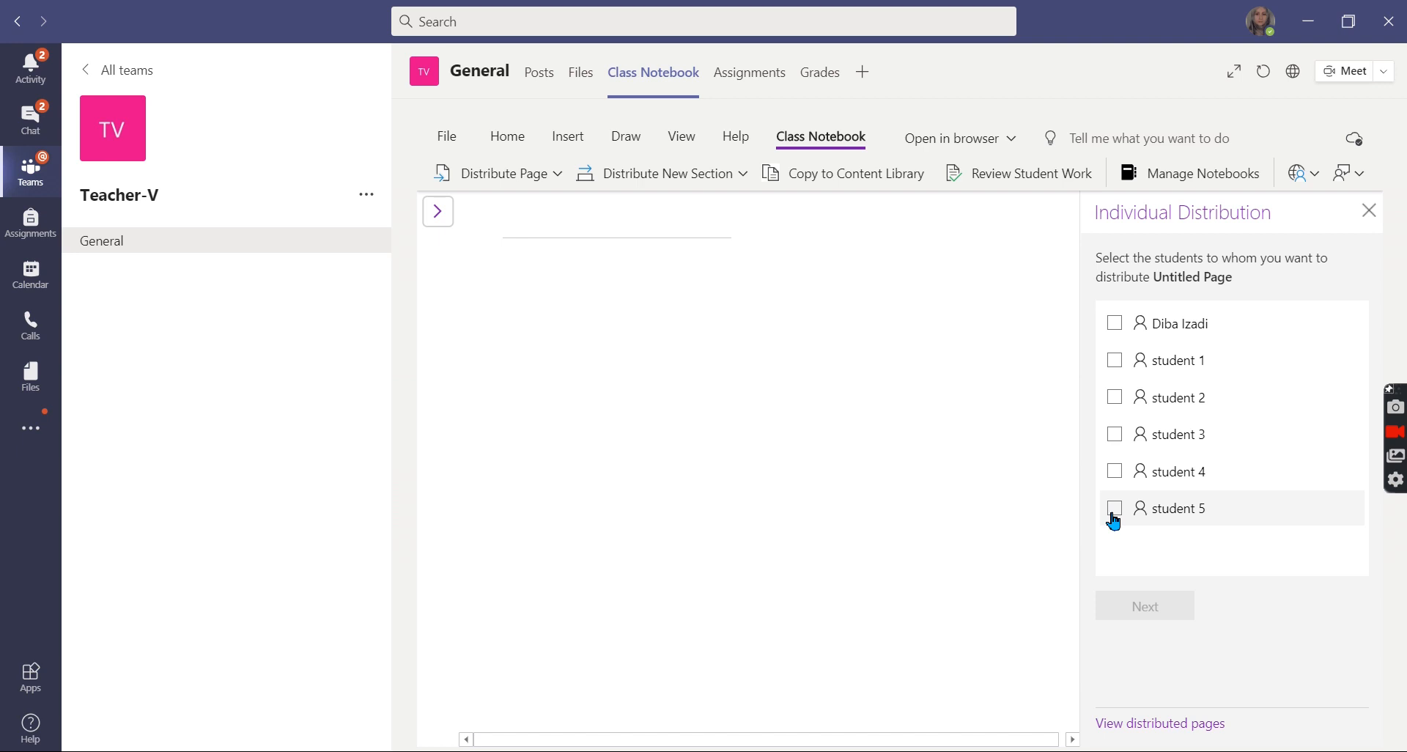
pyautogui.click(554, 173)
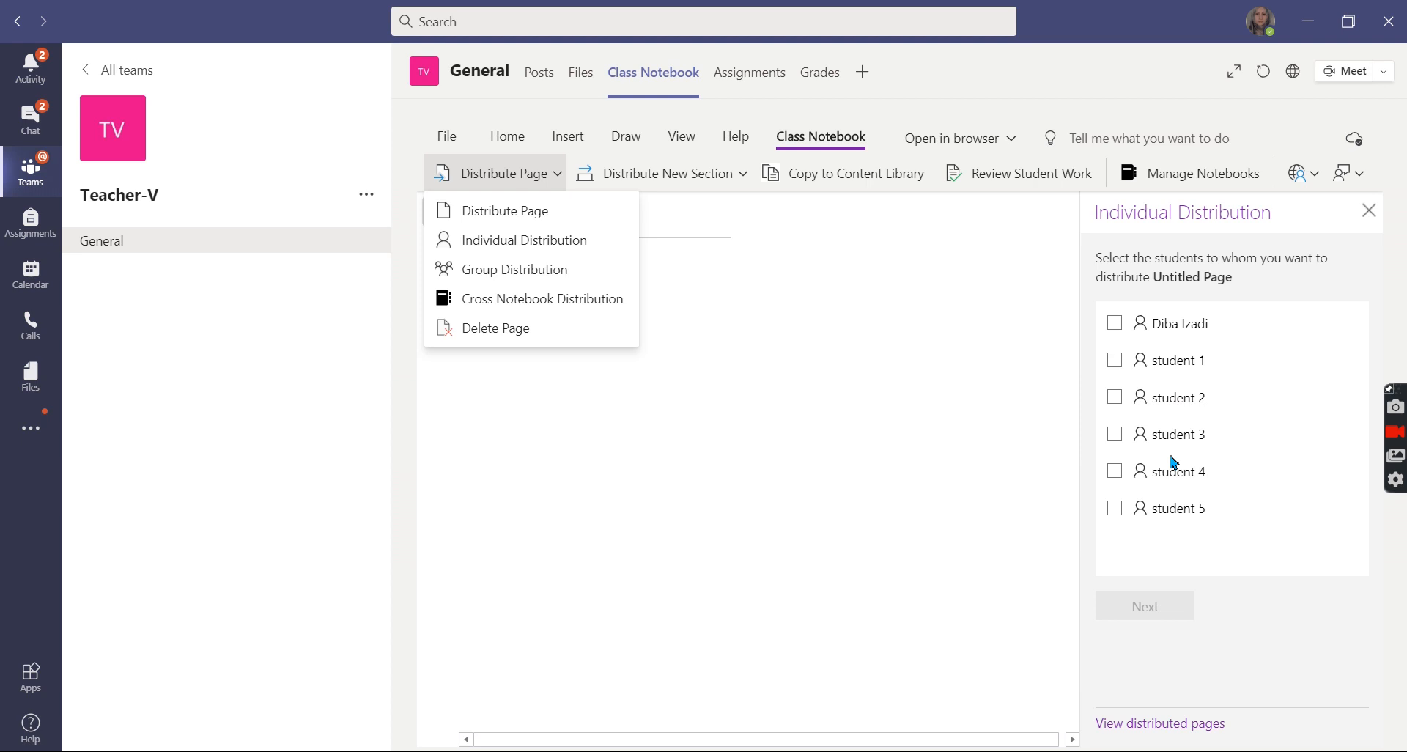
pyautogui.click(1368, 210)
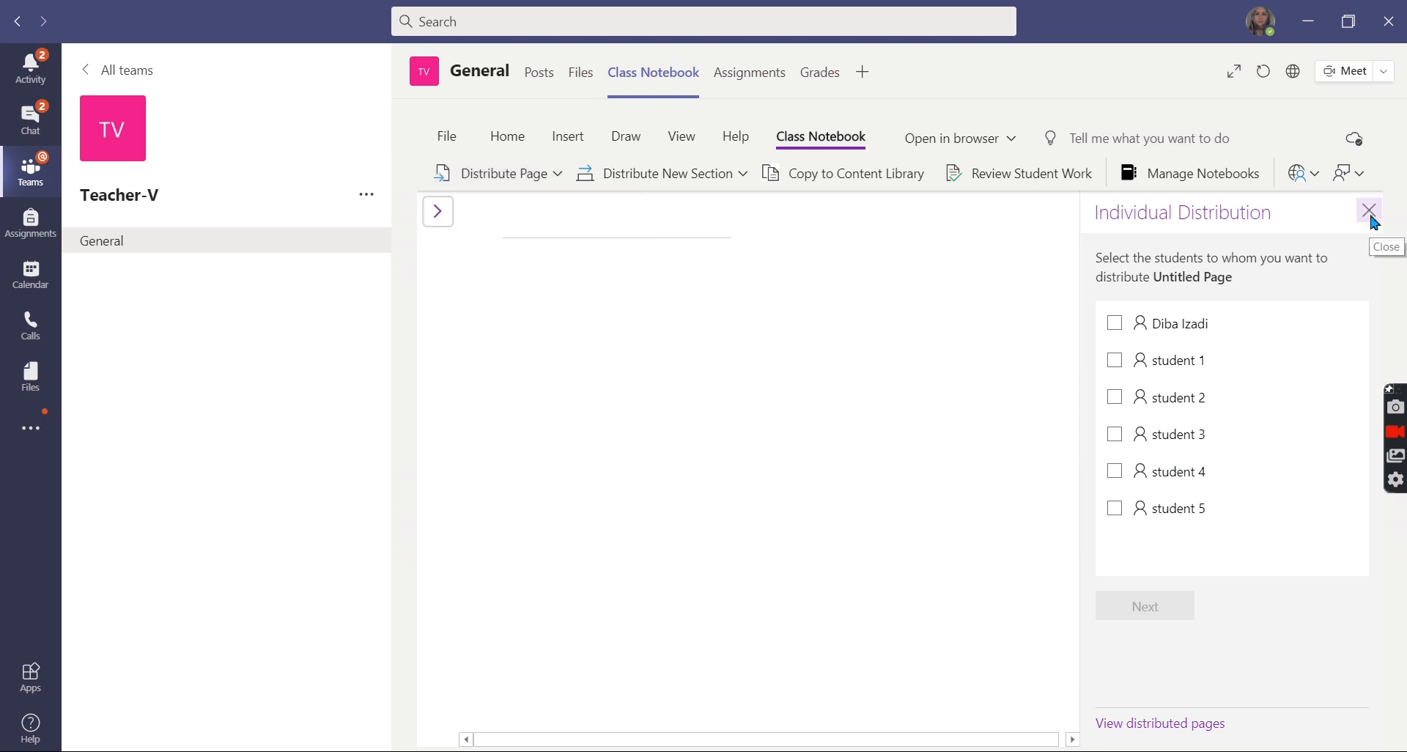
pyautogui.click(1368, 210)
pyautogui.click(439, 213)
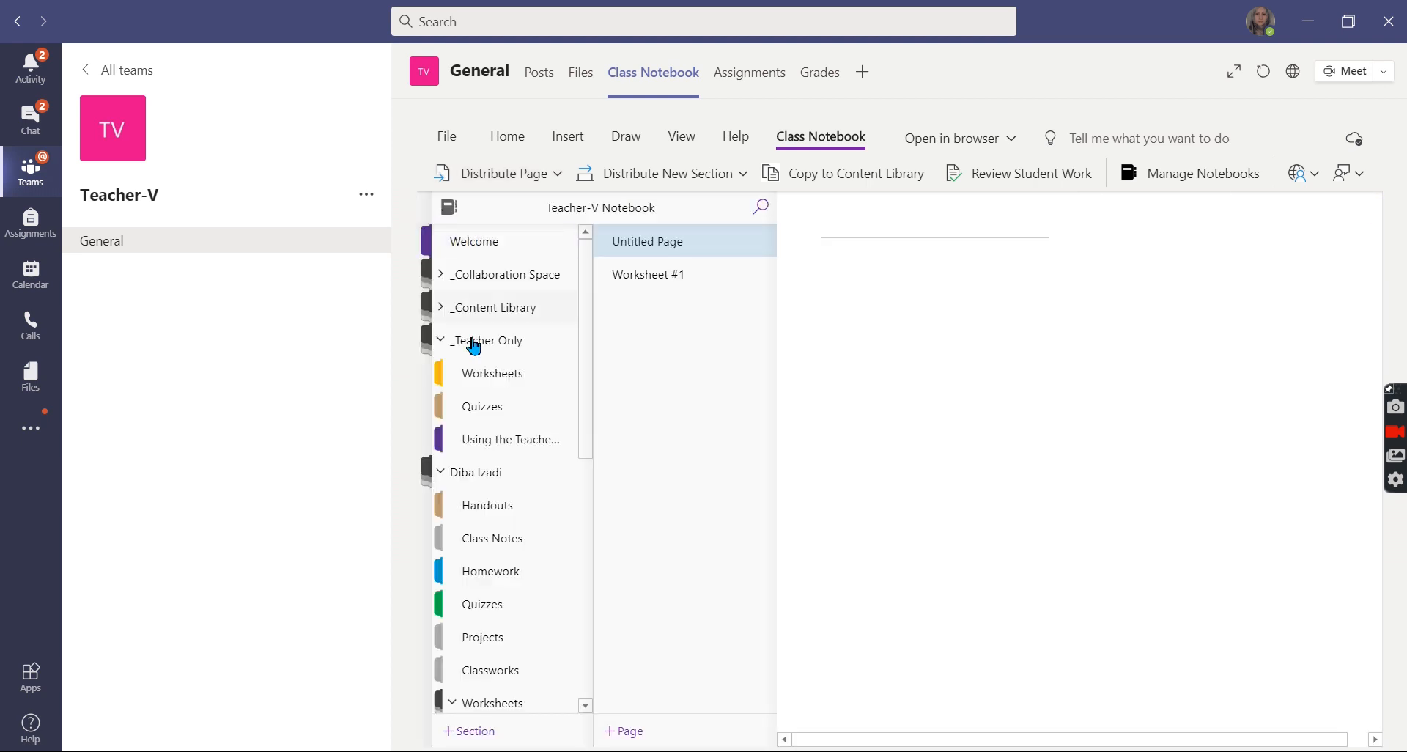
# Step: Start a group distribution of Quiz #1 from the teacher-only Quizzes section and open the details of the Rose group
pyautogui.click(483, 411)
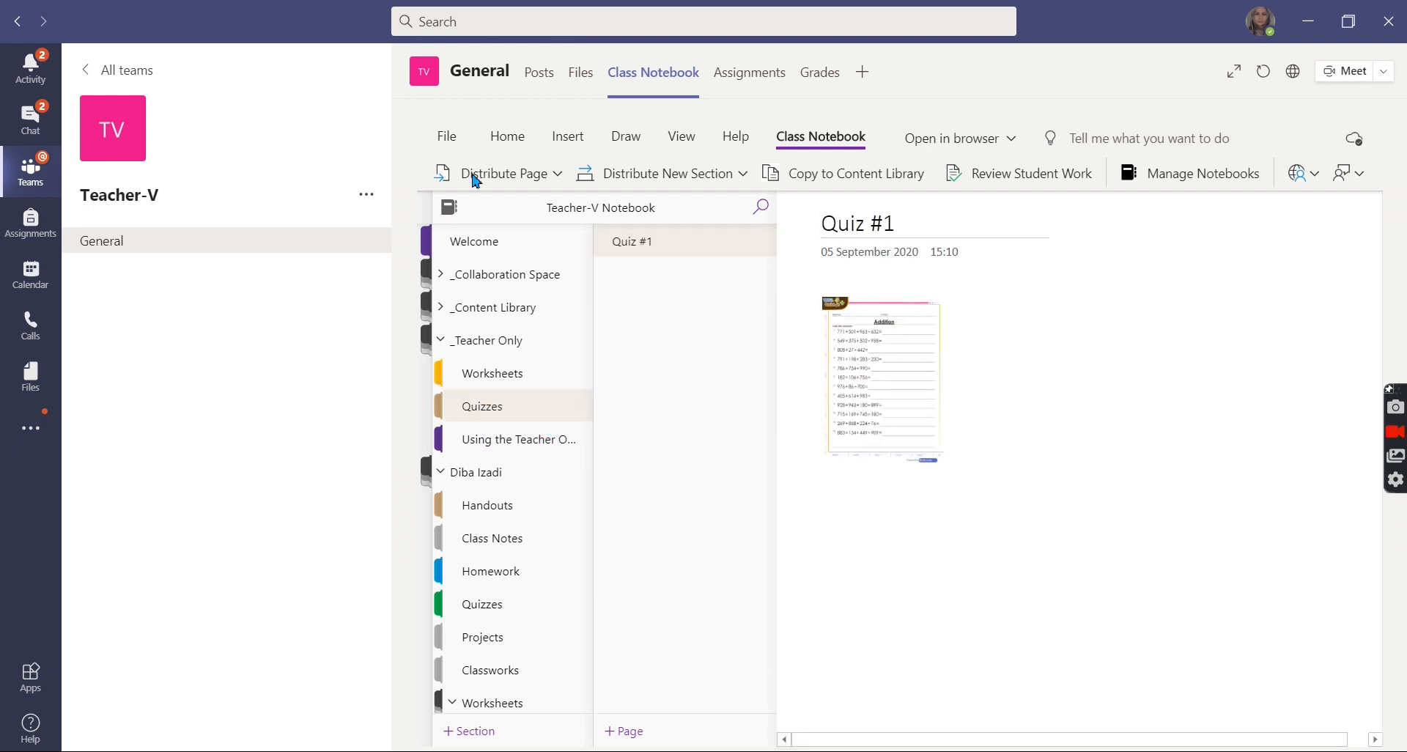
pyautogui.click(548, 176)
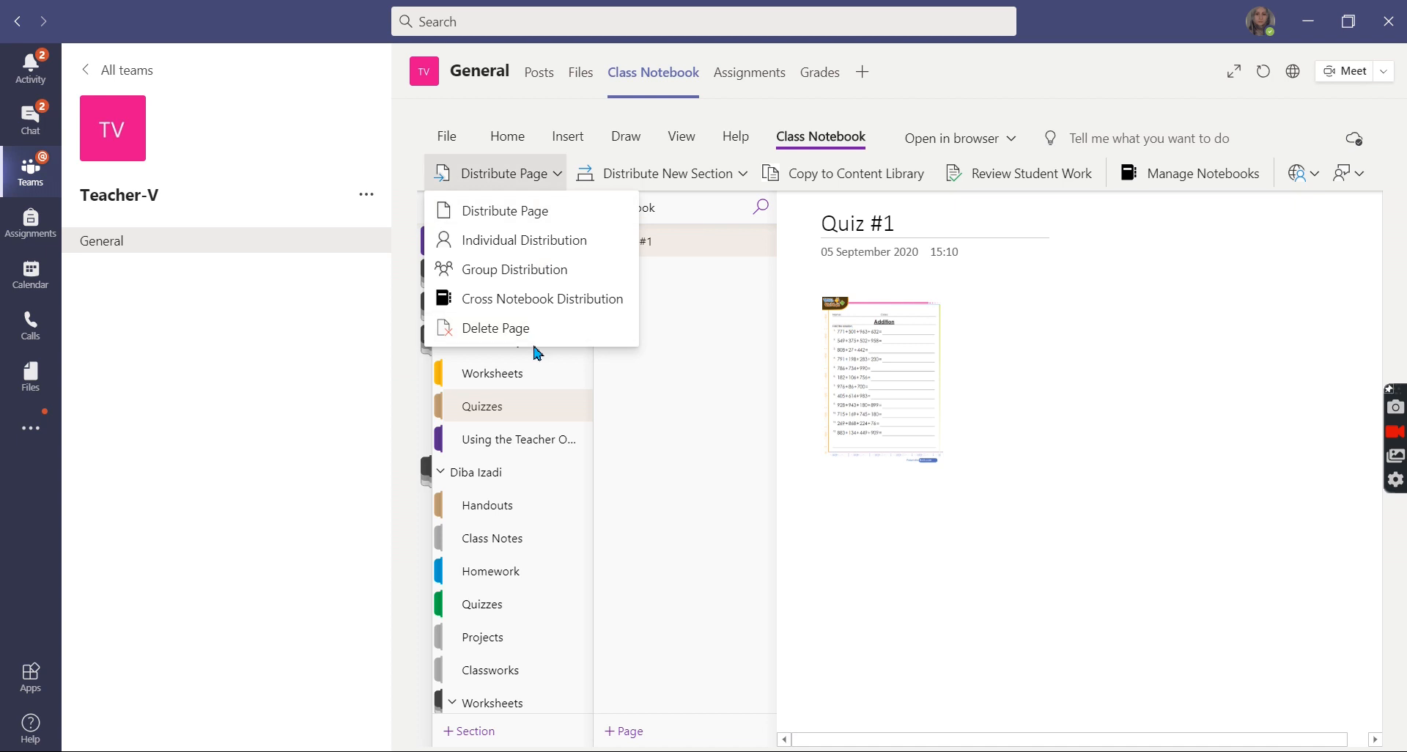
pyautogui.click(481, 273)
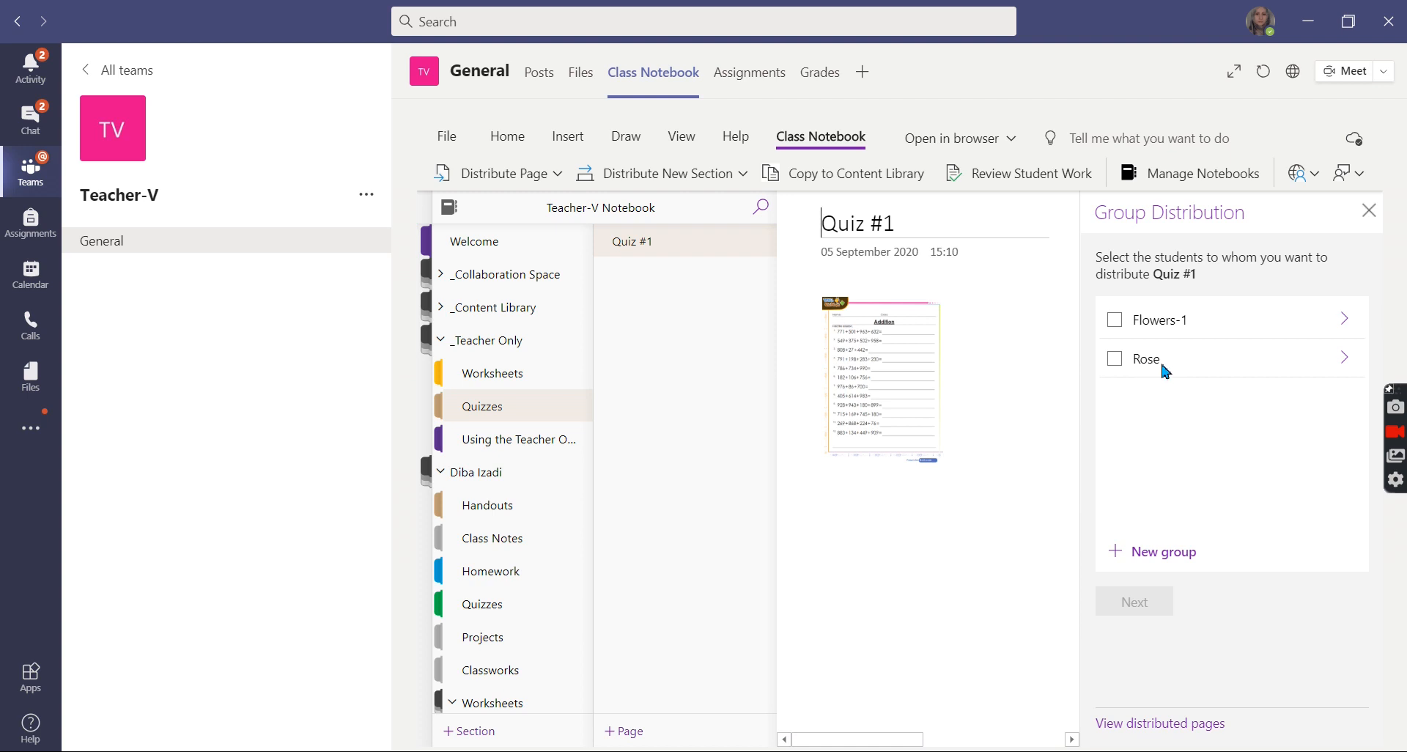
pyautogui.click(1342, 354)
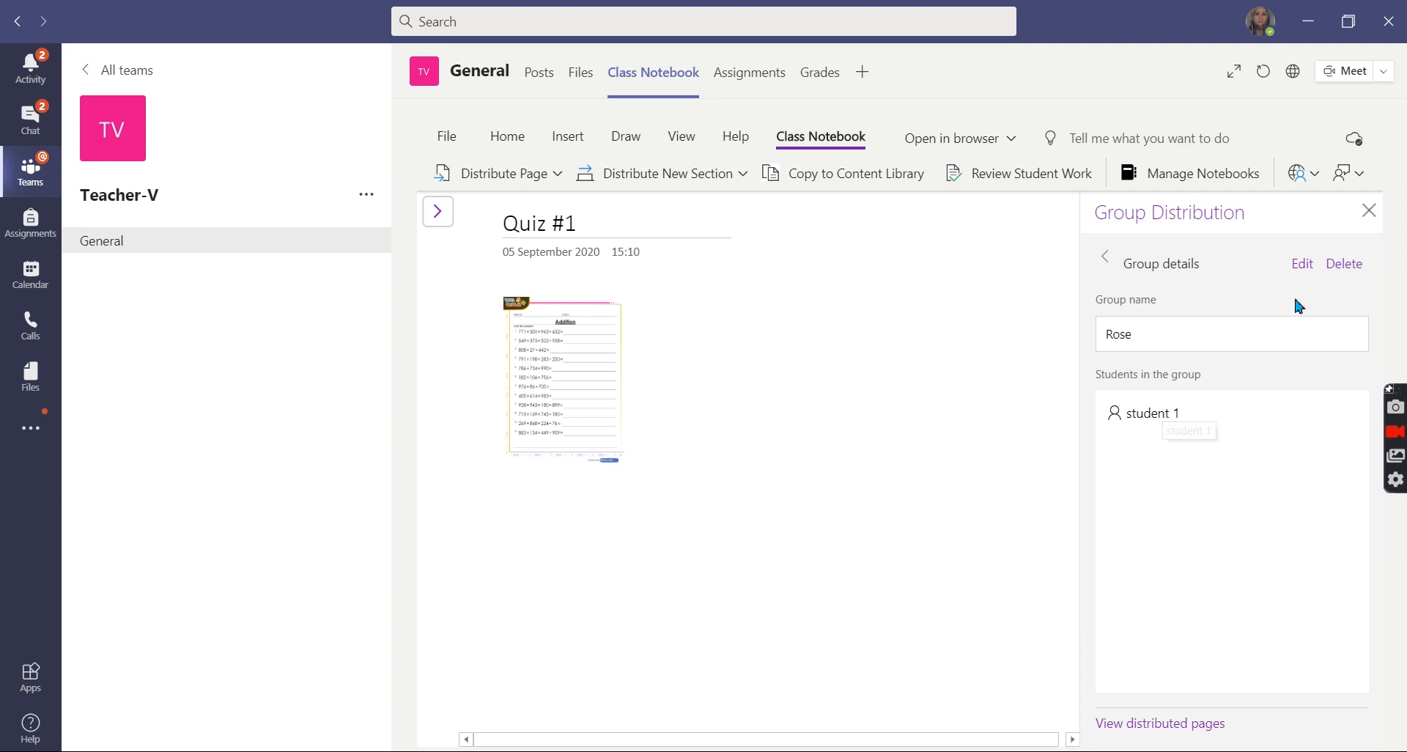
pyautogui.click(1301, 262)
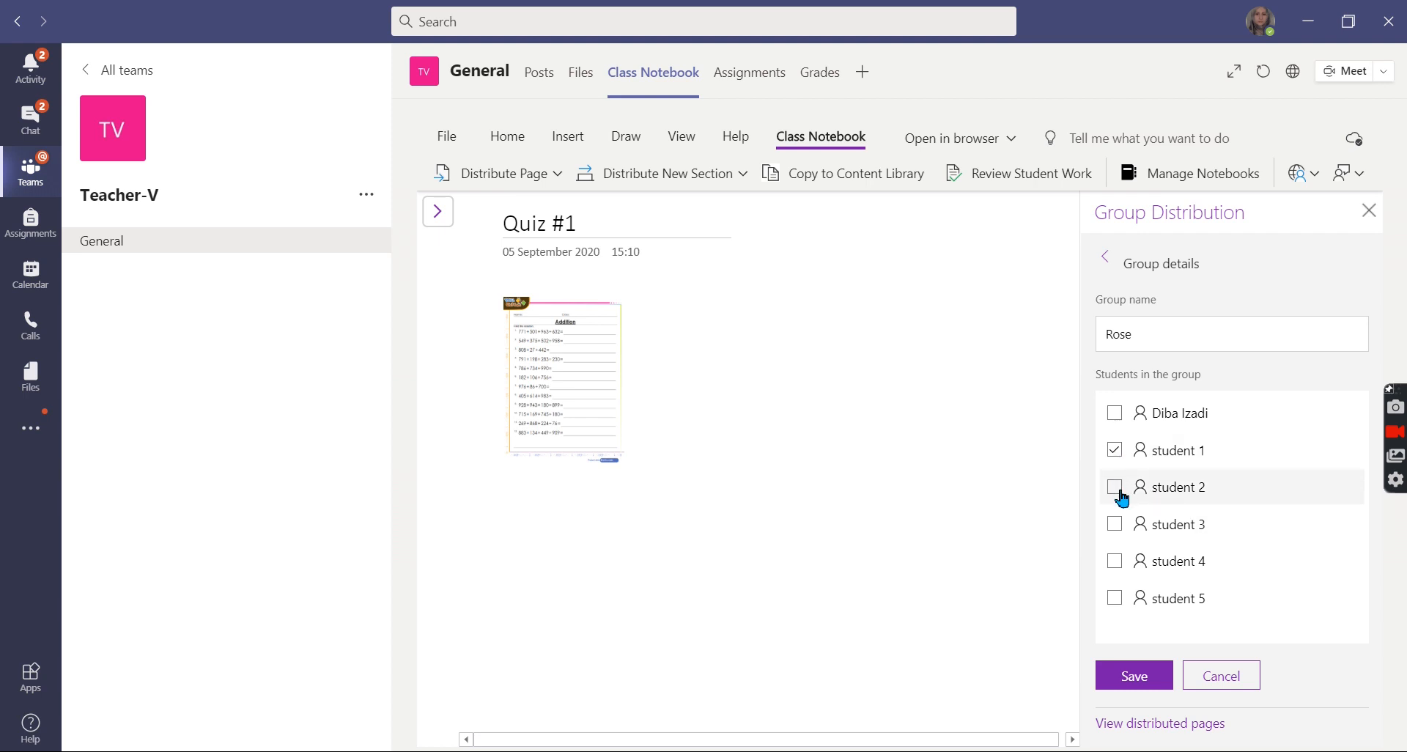
pyautogui.moveTo(1140, 335); pyautogui.dragTo(1088, 331)
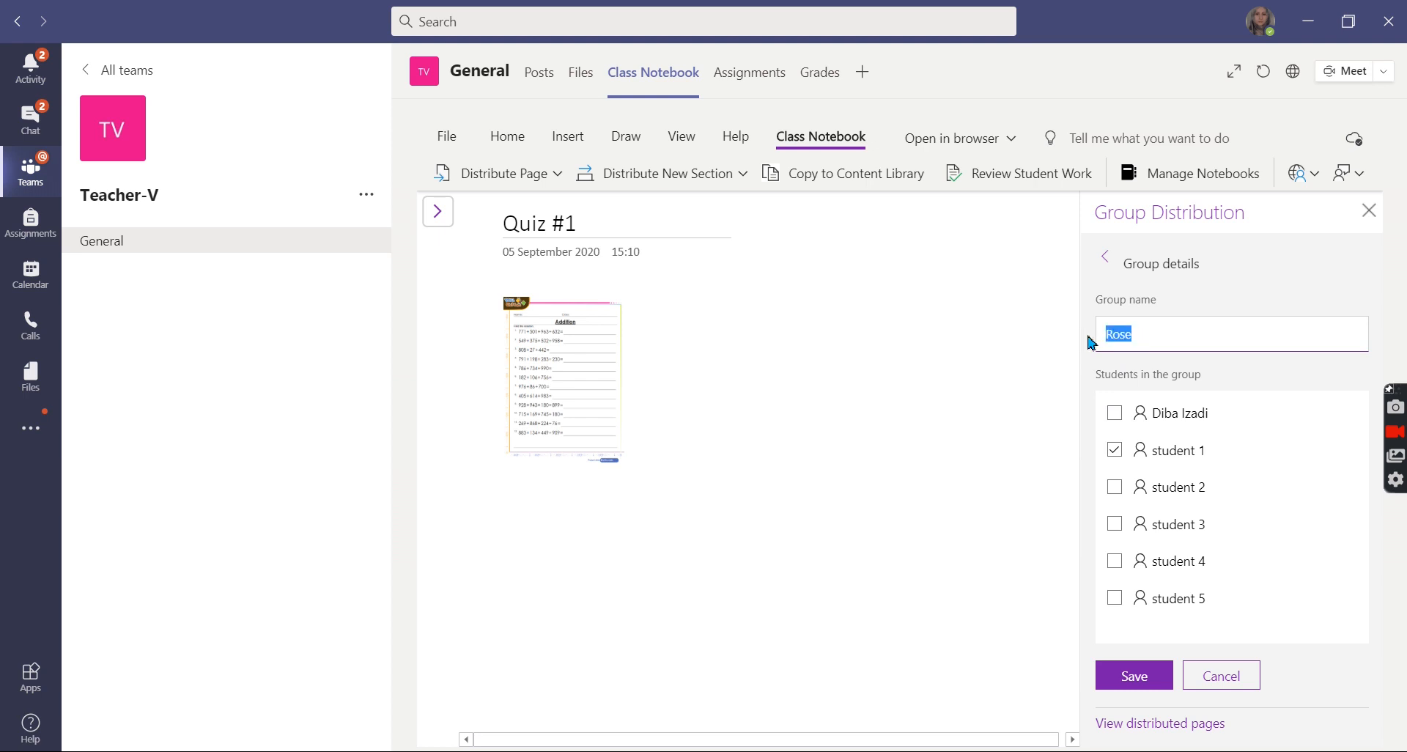
pyautogui.click(1225, 673)
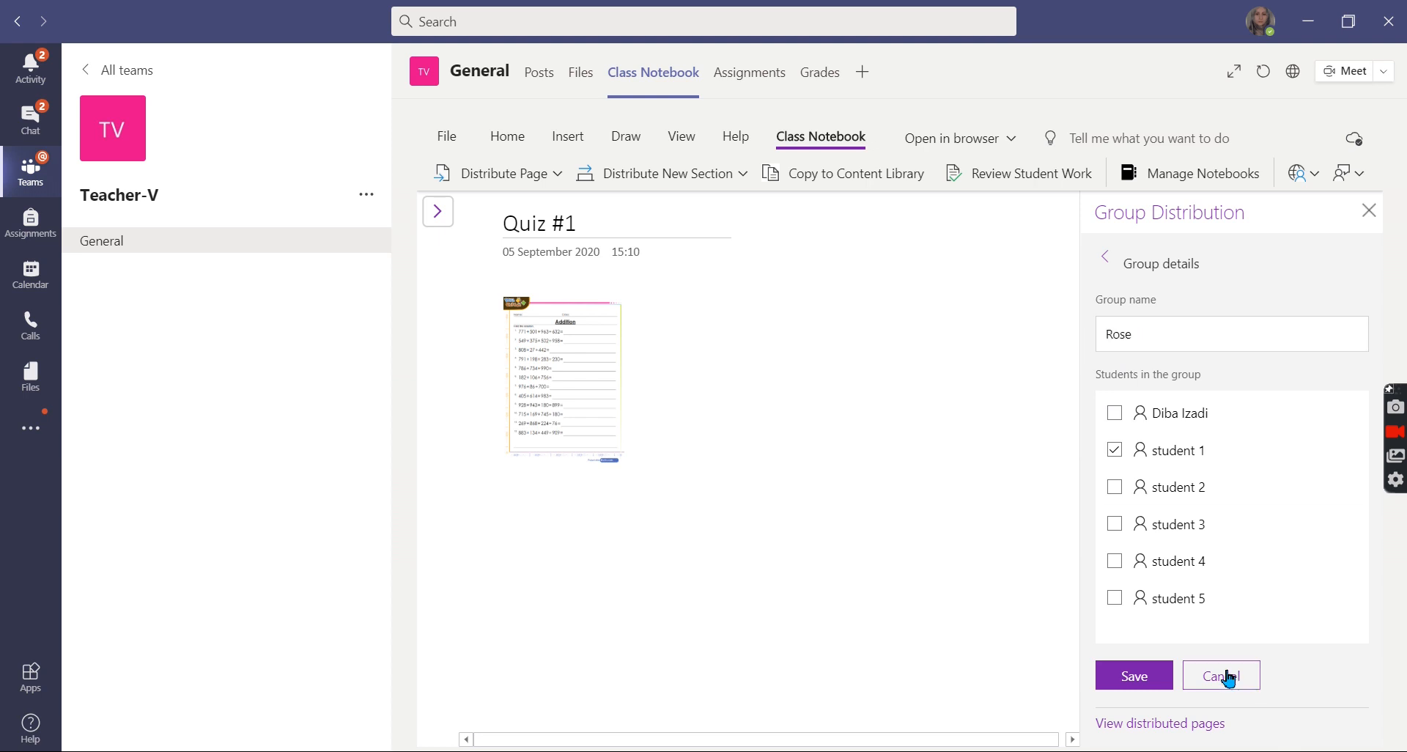
# Step: Leave the Rose group's details, view the students in the Flowers-1 group, and return to the group list
pyautogui.click(1105, 259)
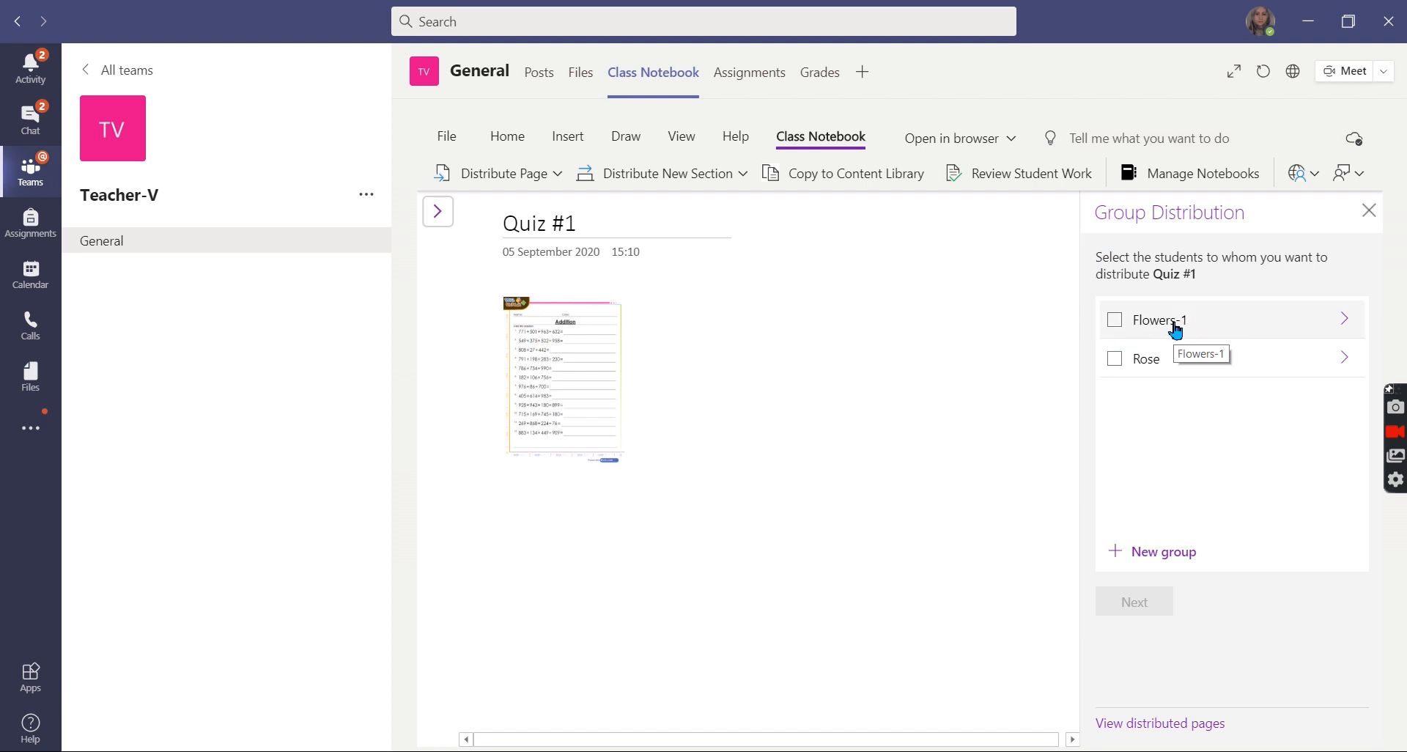
pyautogui.click(1345, 320)
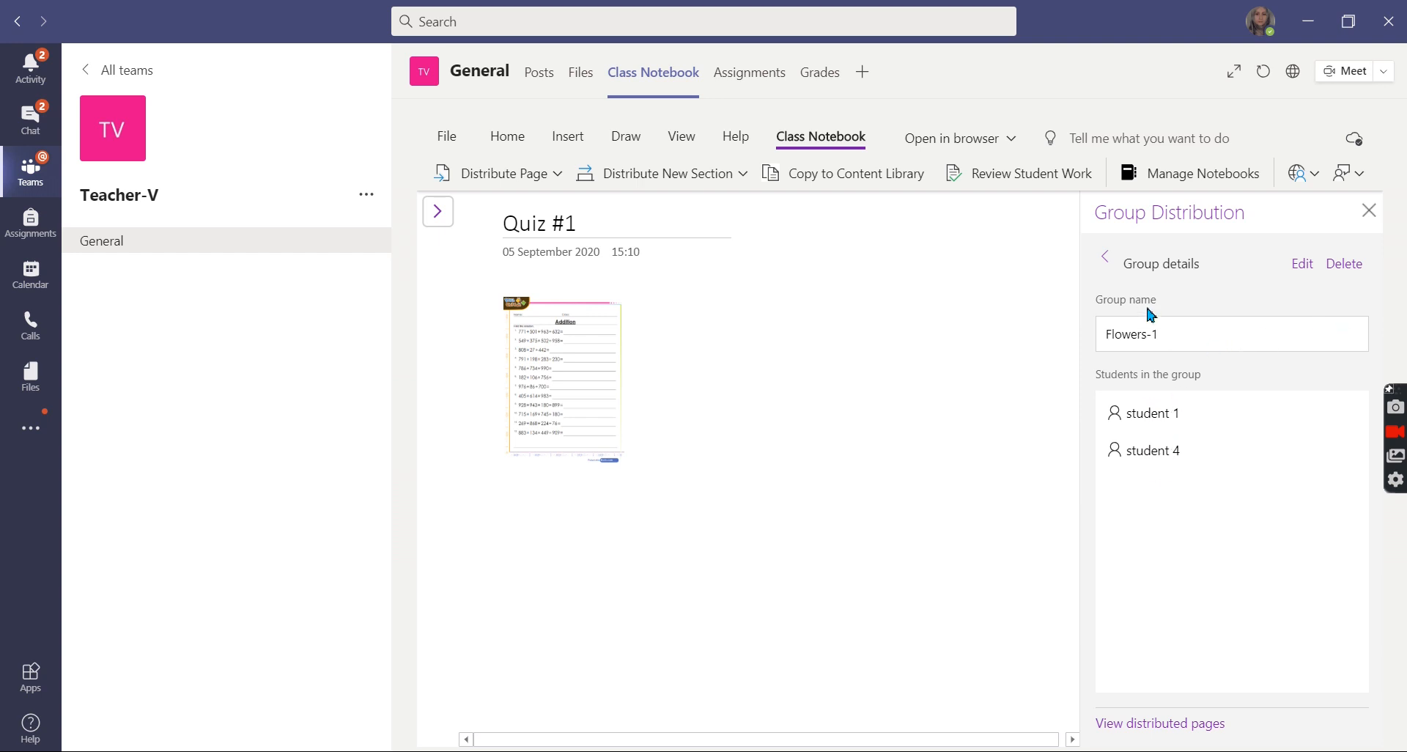
pyautogui.click(1109, 260)
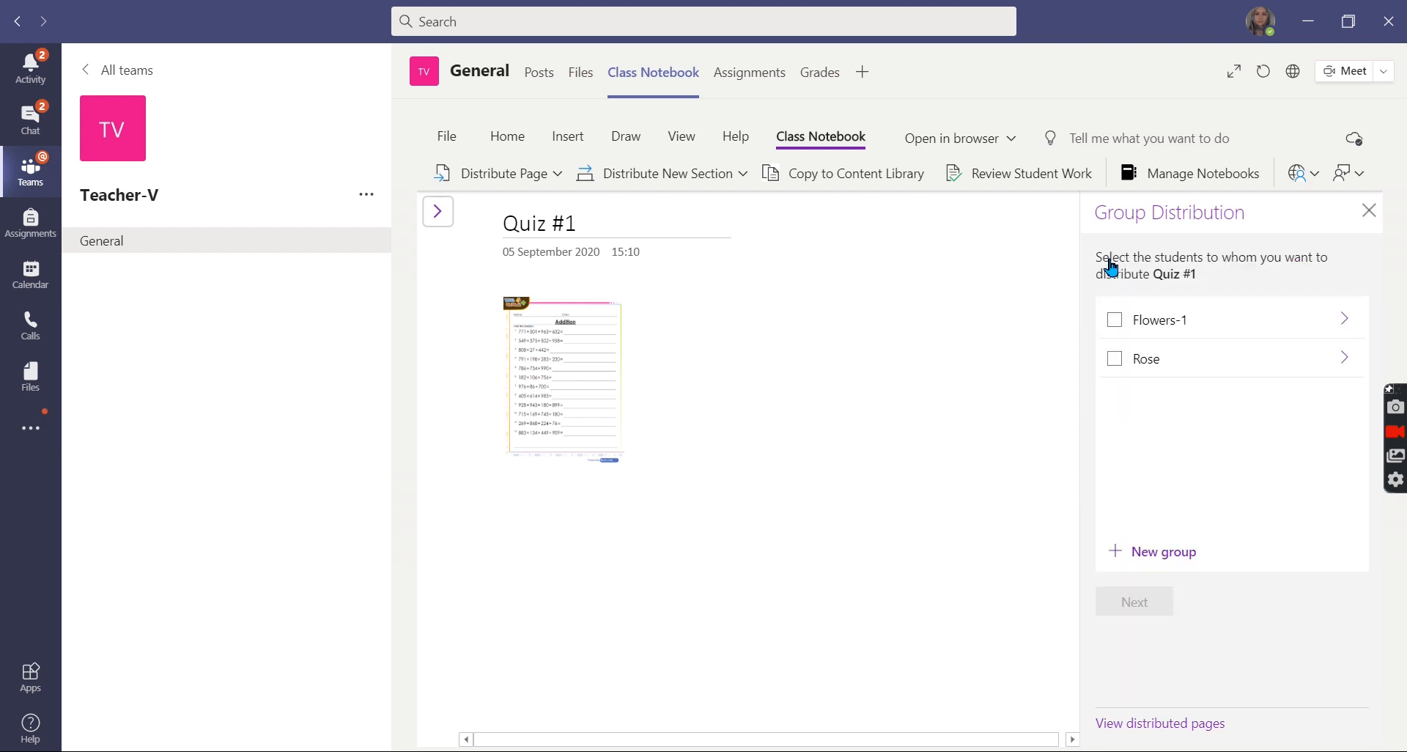
# Step: Create a new distribution group named Flowers-2 containing student 3, student 4 and student 5, and return to the group list
pyautogui.click(1163, 553)
pyautogui.click(1128, 331)
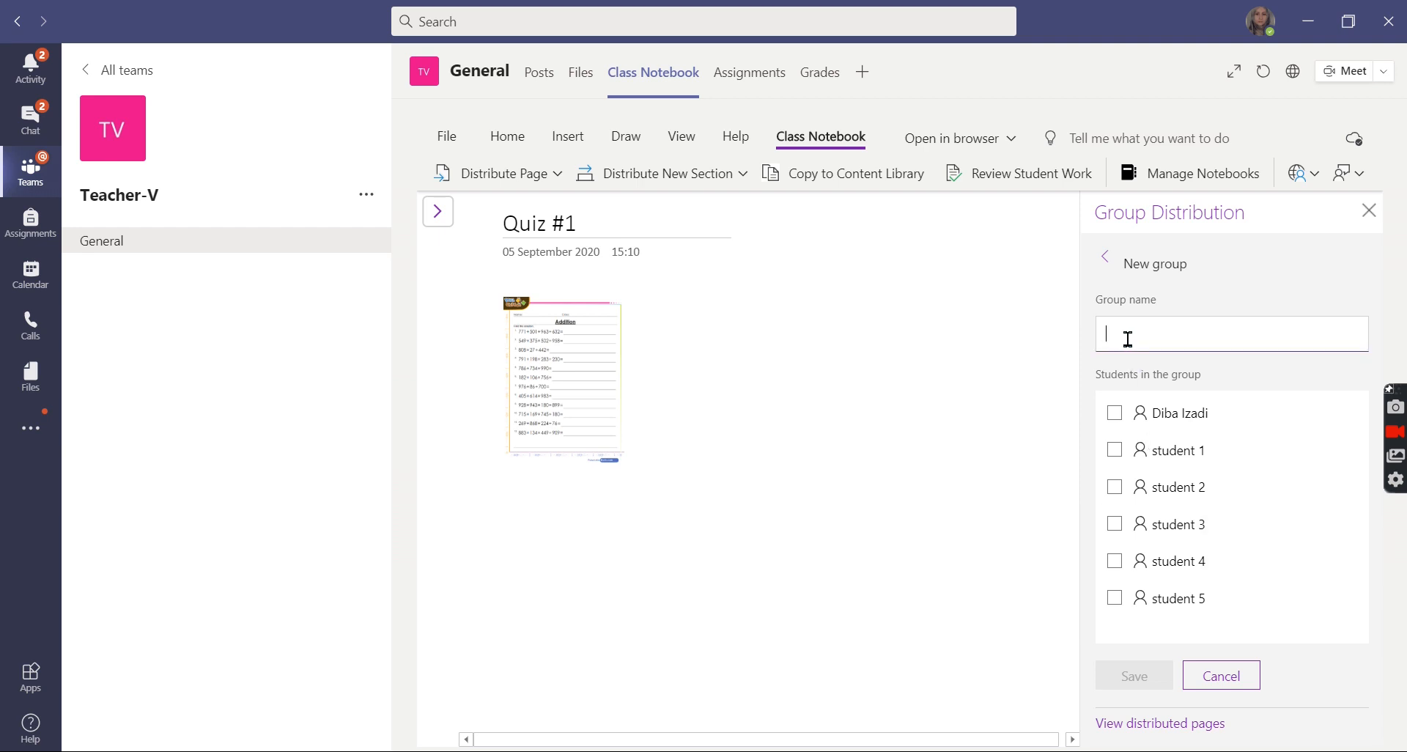
pyautogui.write('Flowers-2')
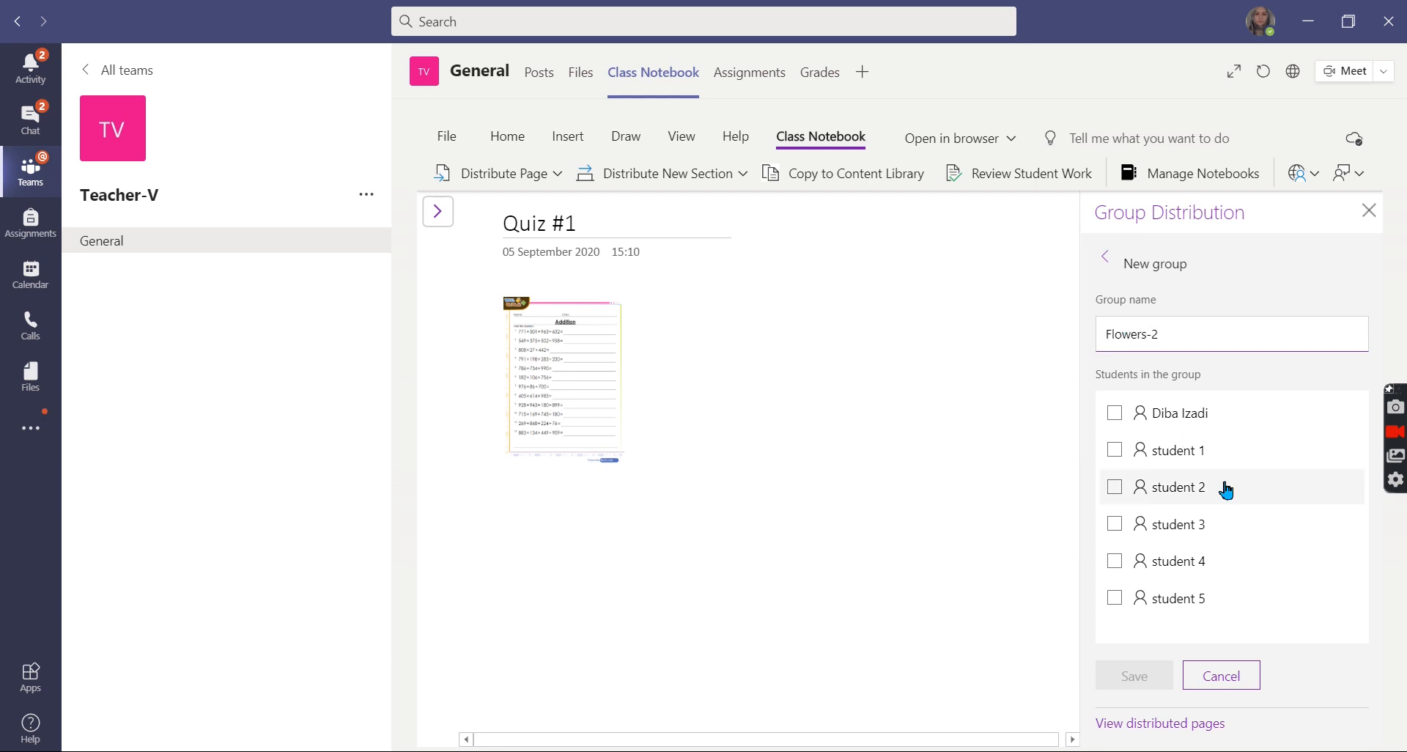
pyautogui.click(1114, 523)
pyautogui.click(1112, 562)
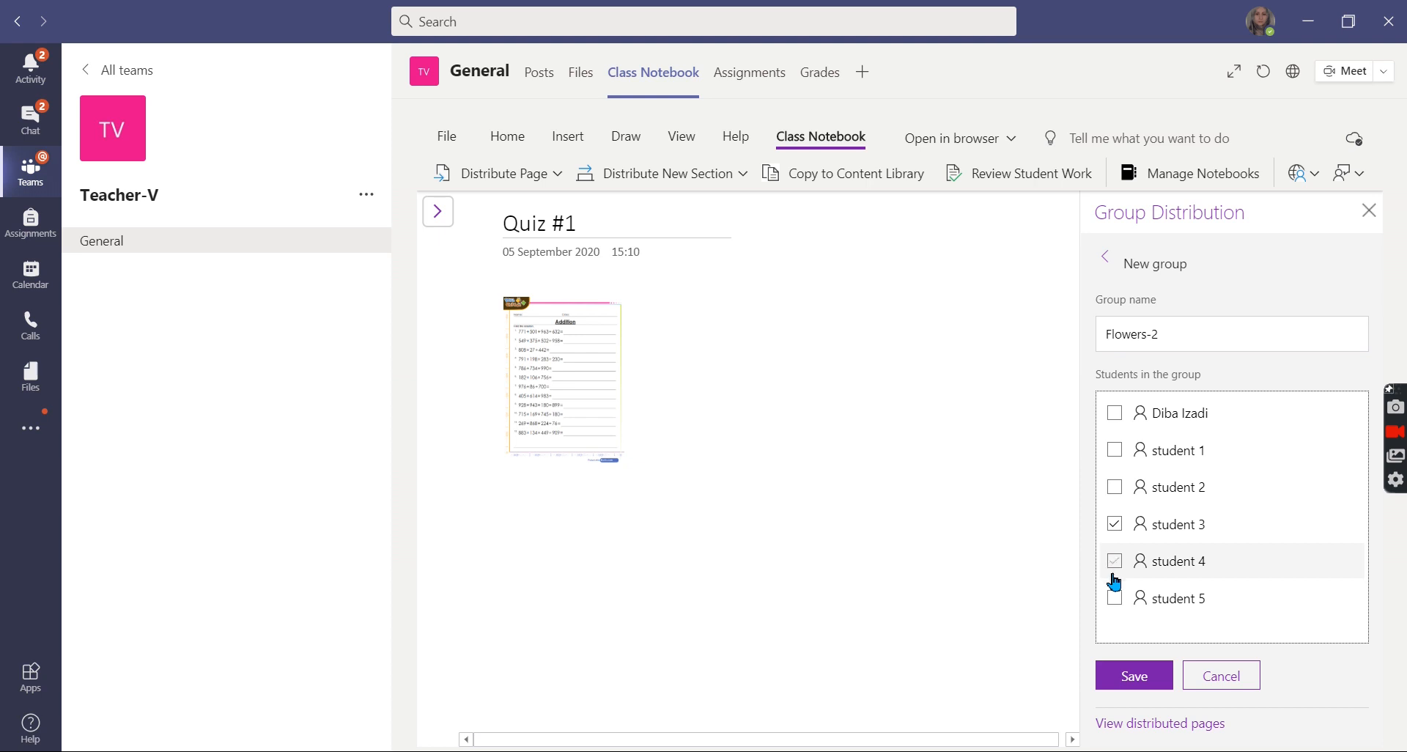
pyautogui.click(1112, 599)
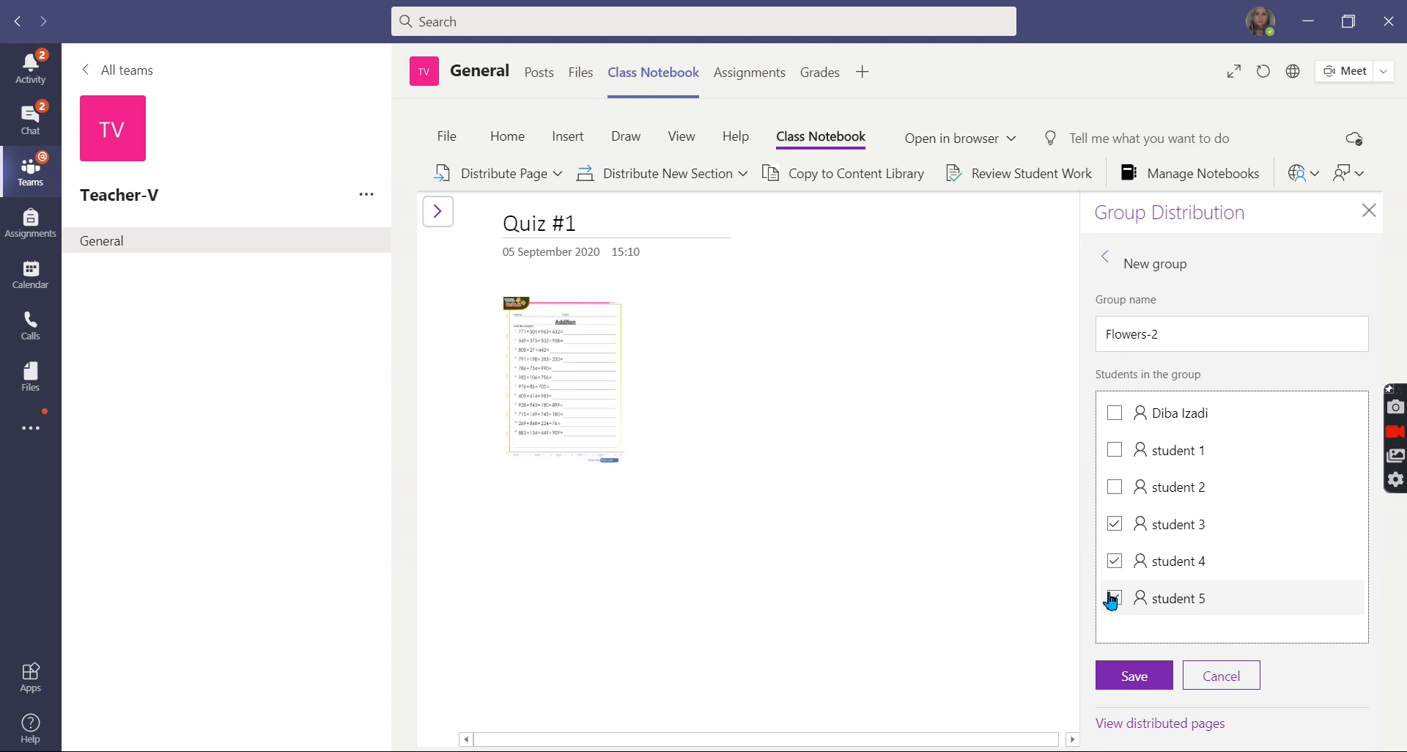
pyautogui.click(1130, 674)
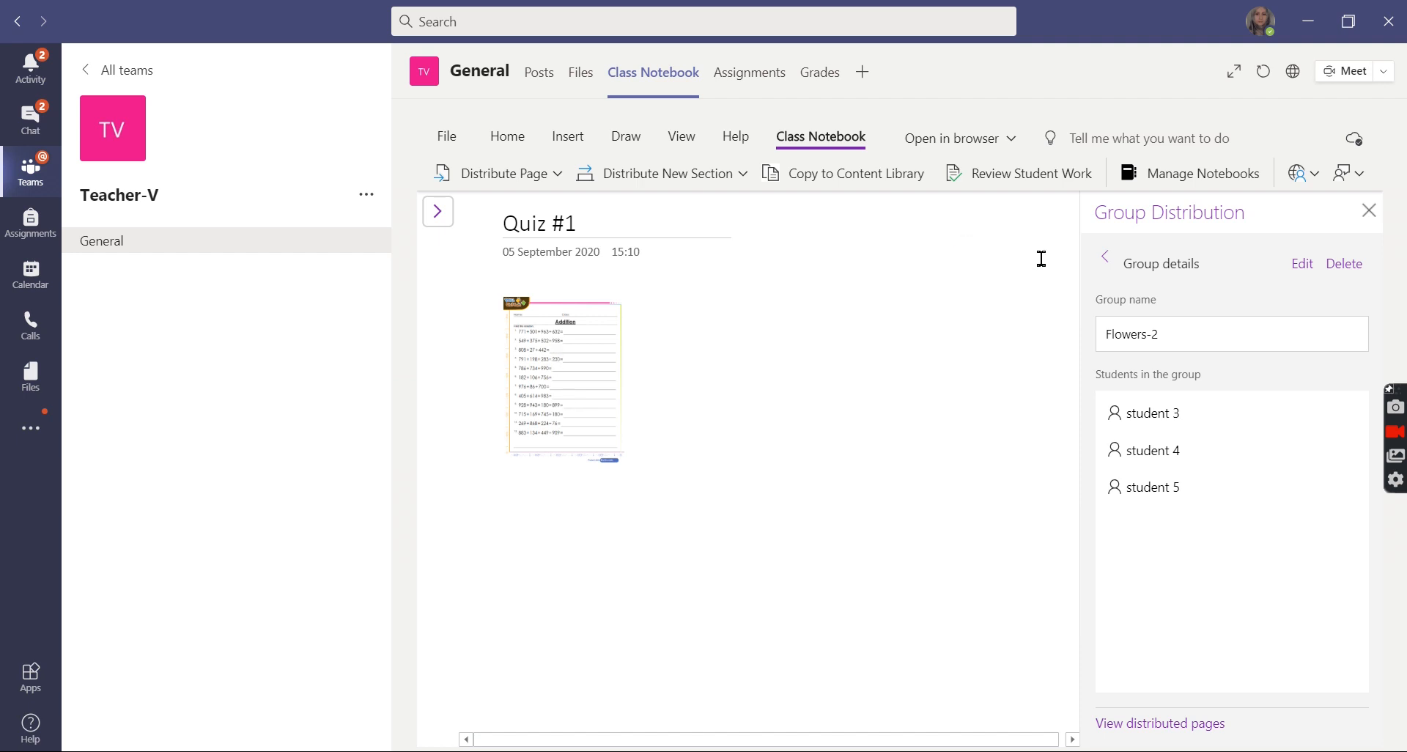
pyautogui.click(1105, 258)
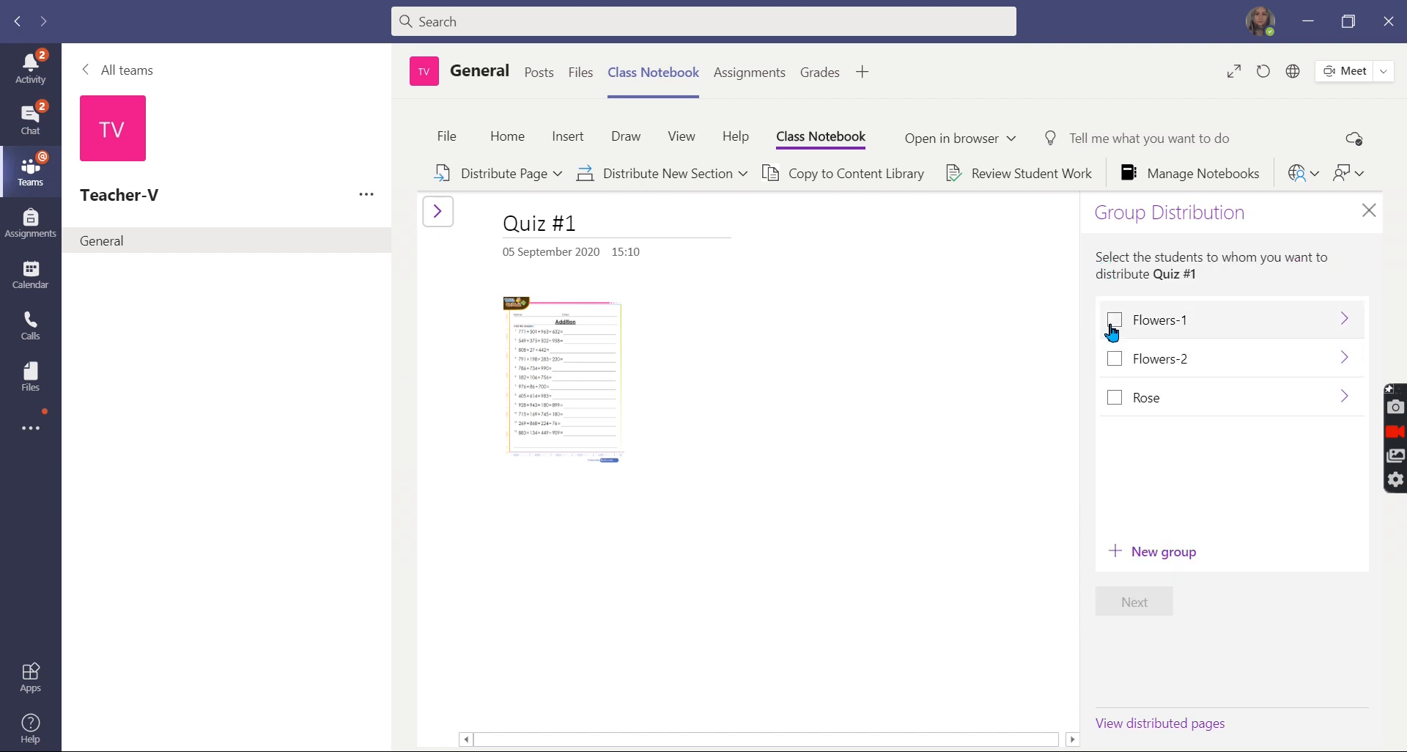
# Step: Distribute Quiz #1 to the Rose group, placing it in the Projects section of the student notebooks
pyautogui.click(1116, 402)
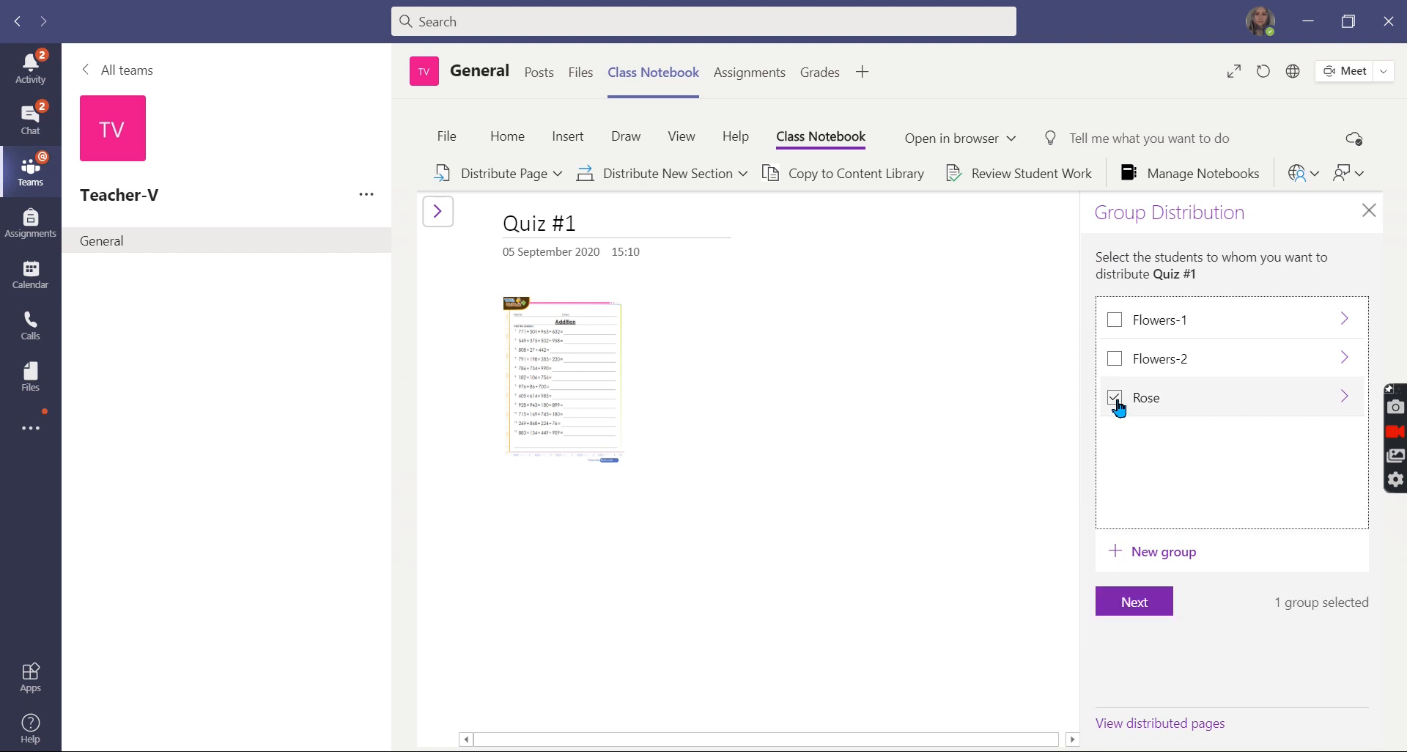
pyautogui.click(1347, 396)
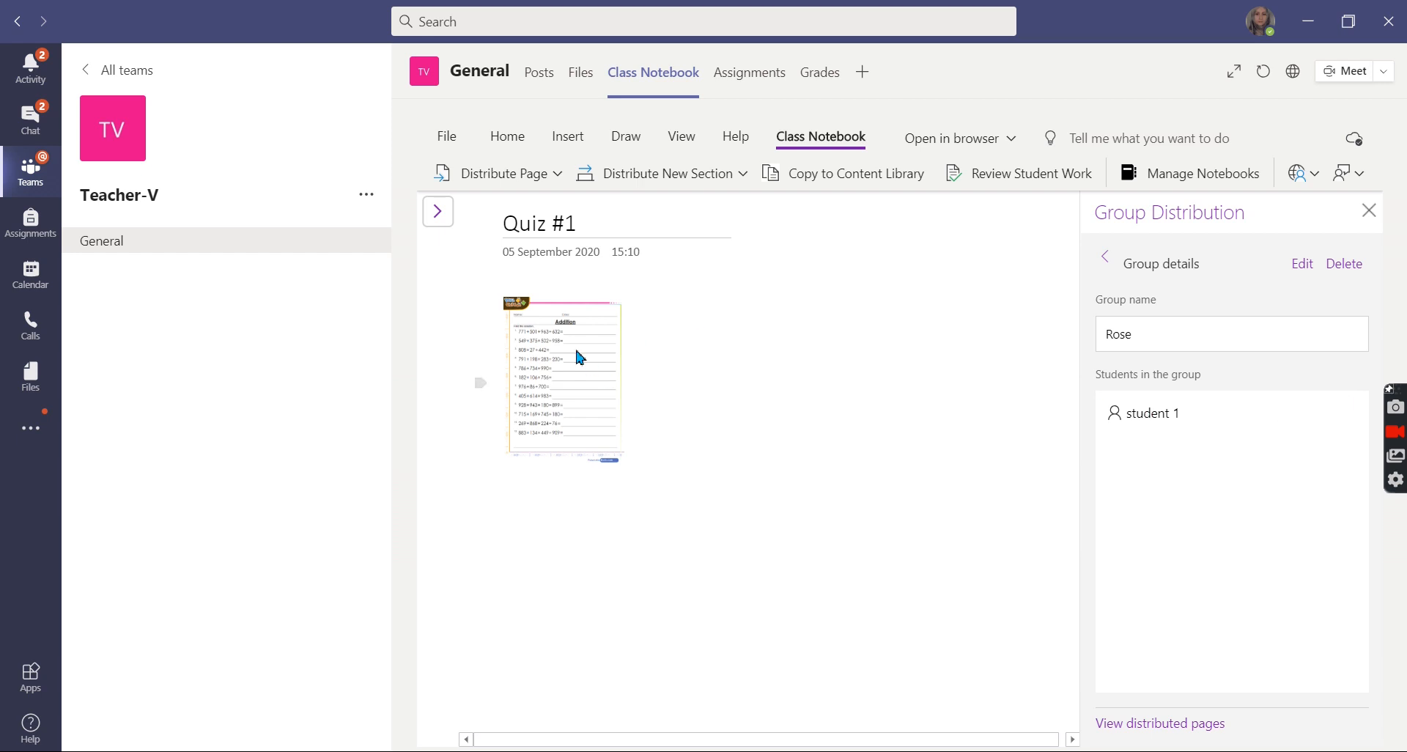
pyautogui.click(1104, 257)
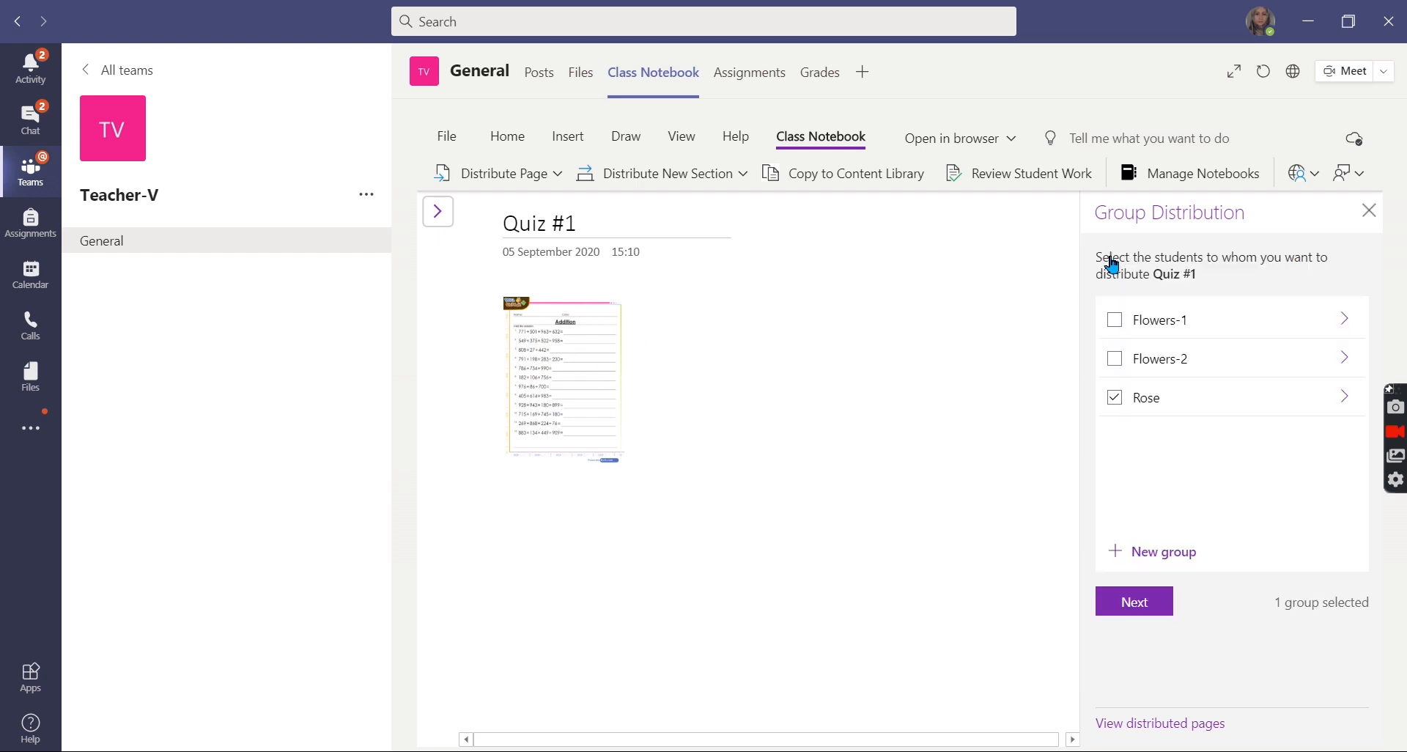
pyautogui.click(1138, 608)
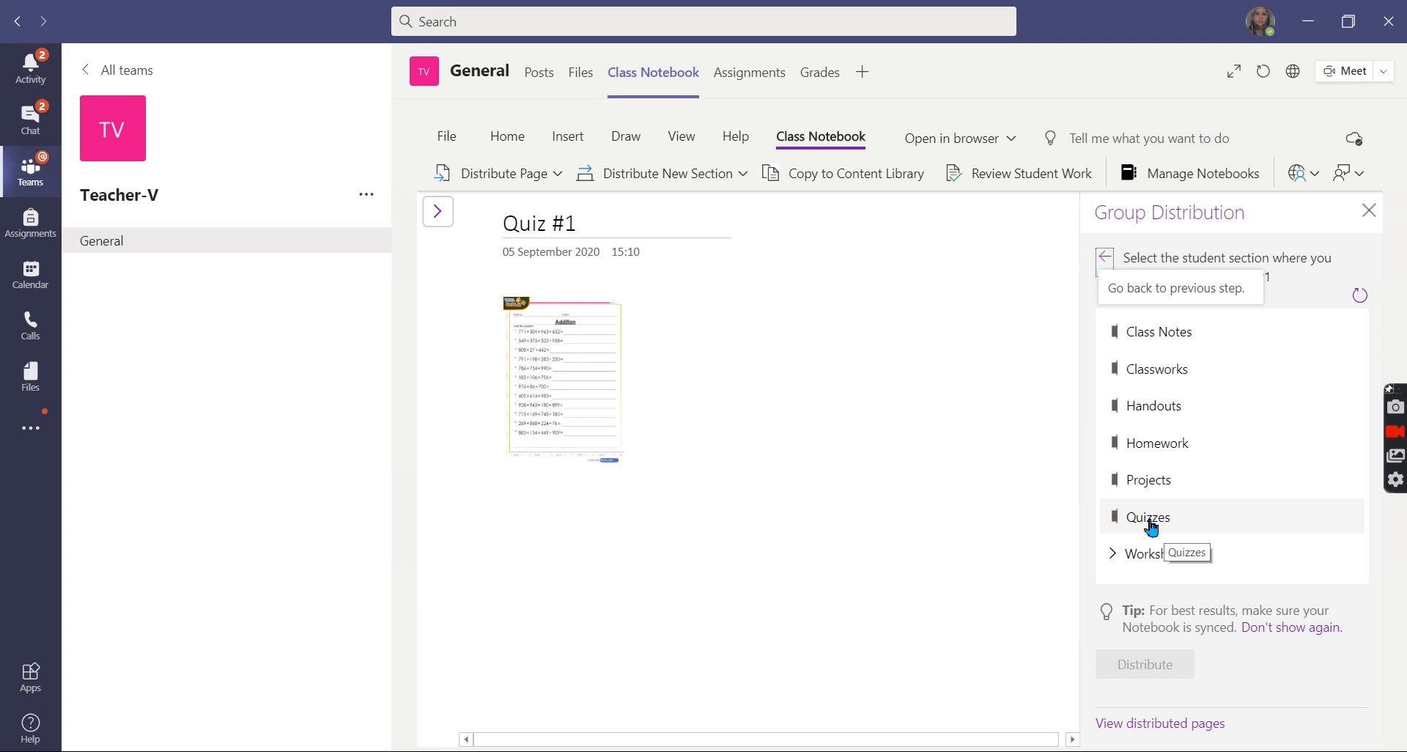
pyautogui.click(1151, 485)
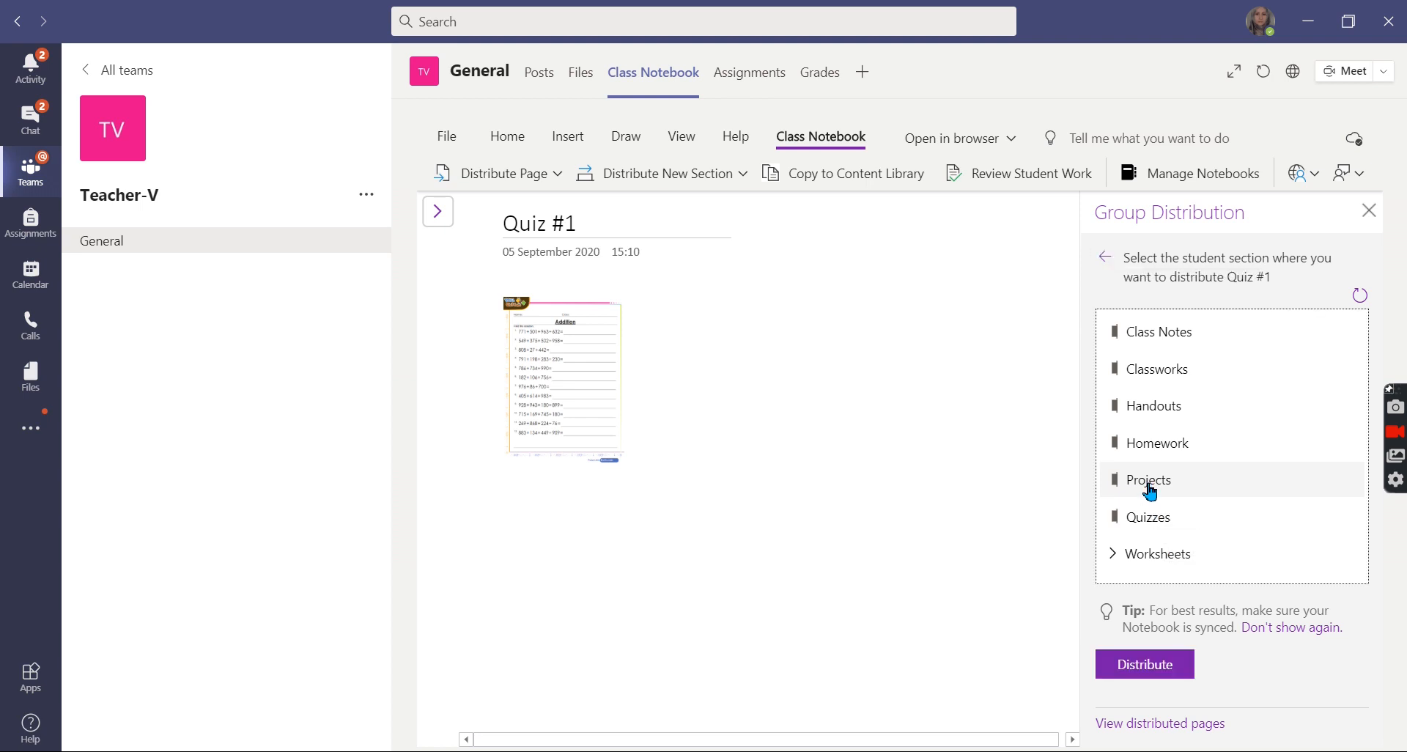
pyautogui.click(1147, 664)
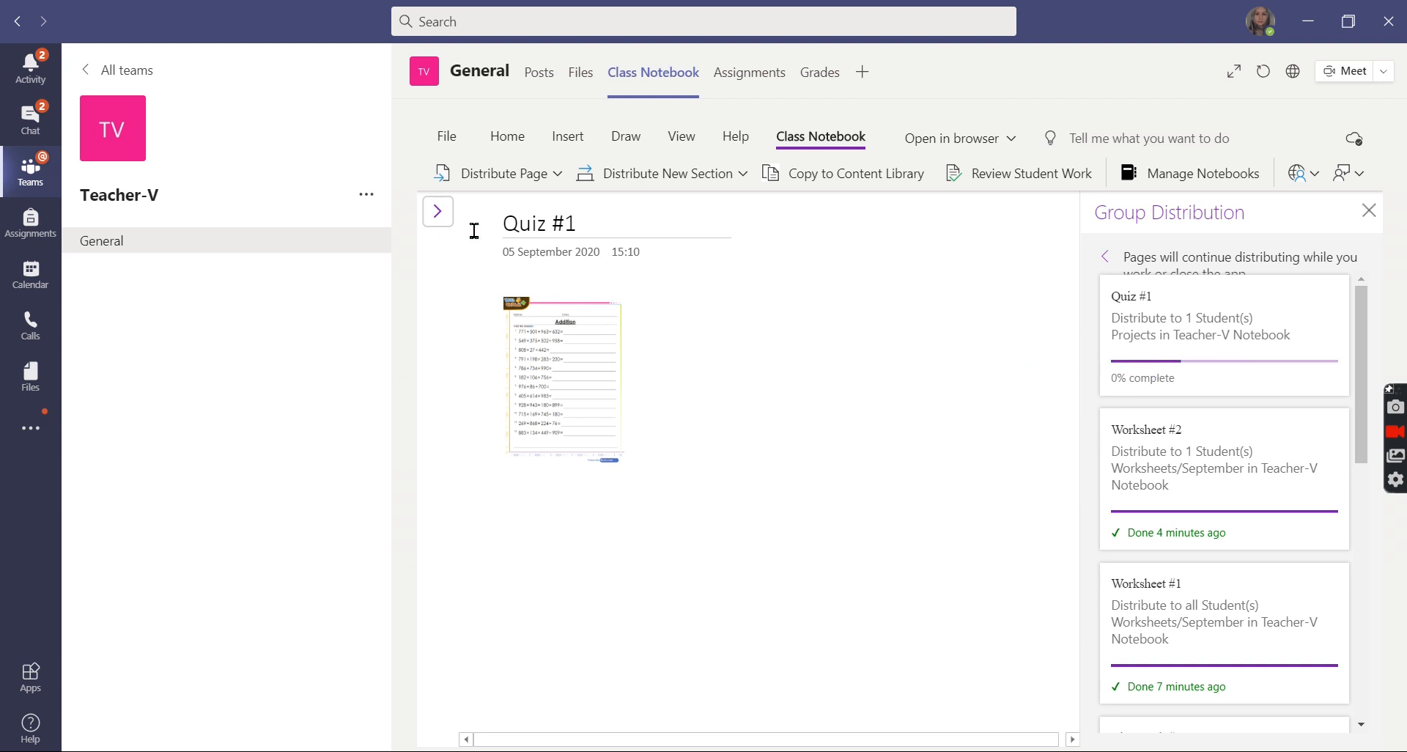
# Step: Show the notebook's section list, check the Projects section of the student listed above student 1 for Quiz #1, and collapse that student's notebook
pyautogui.click(438, 212)
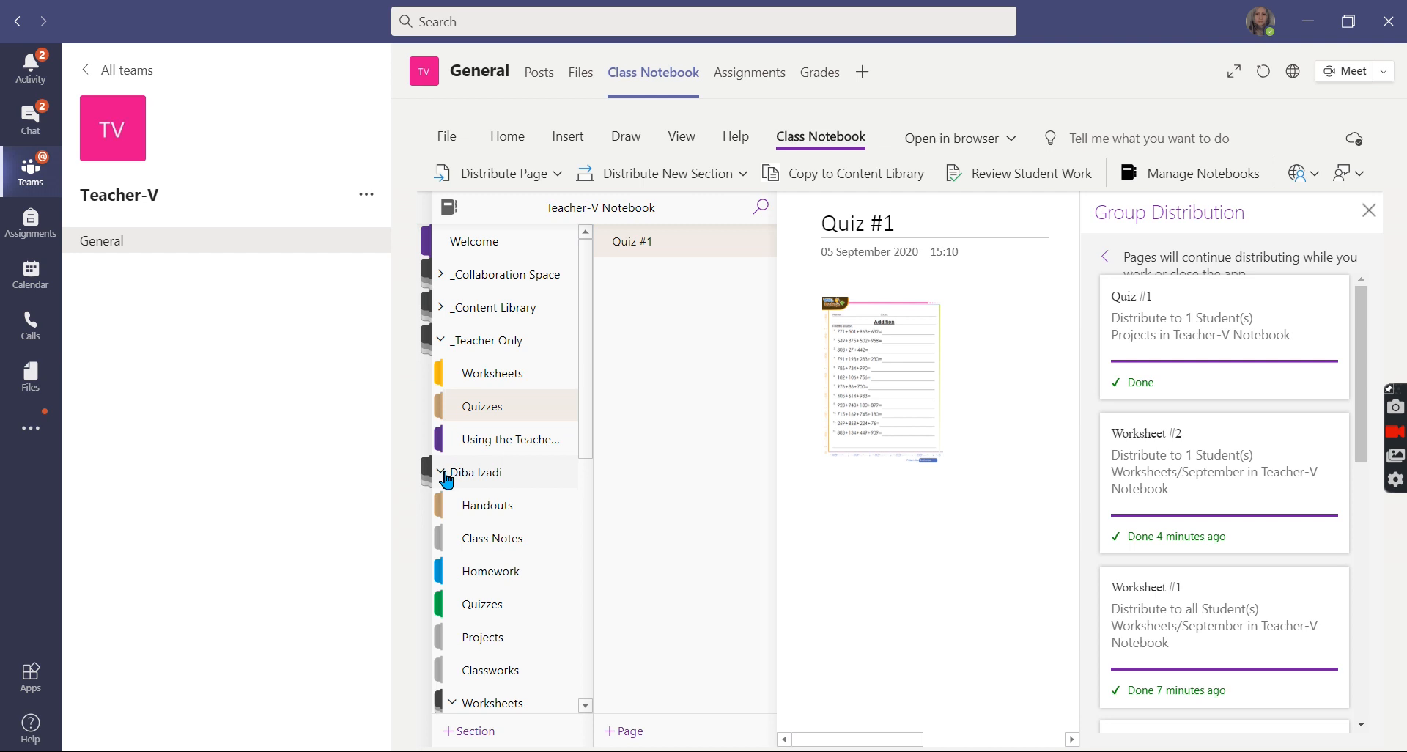
pyautogui.scroll(-3, 446, 477)
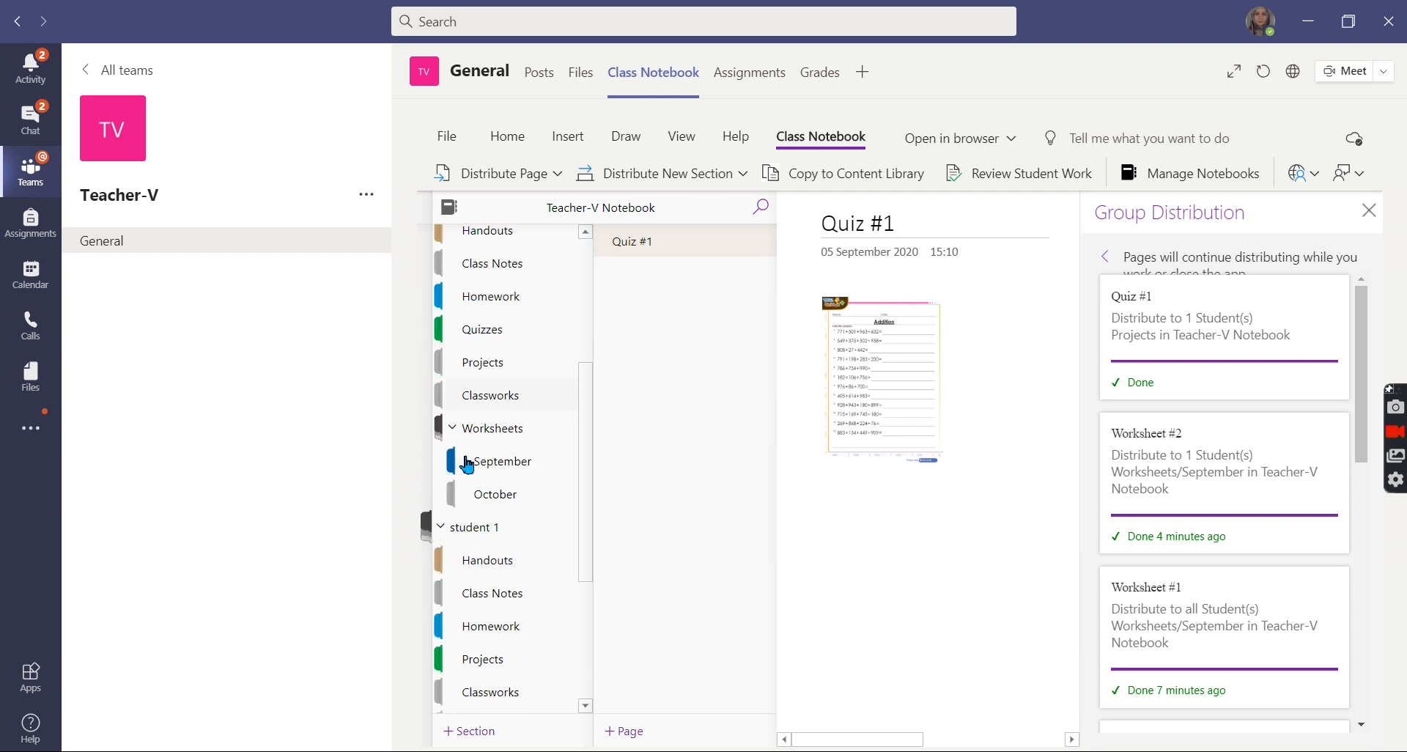
pyautogui.click(465, 366)
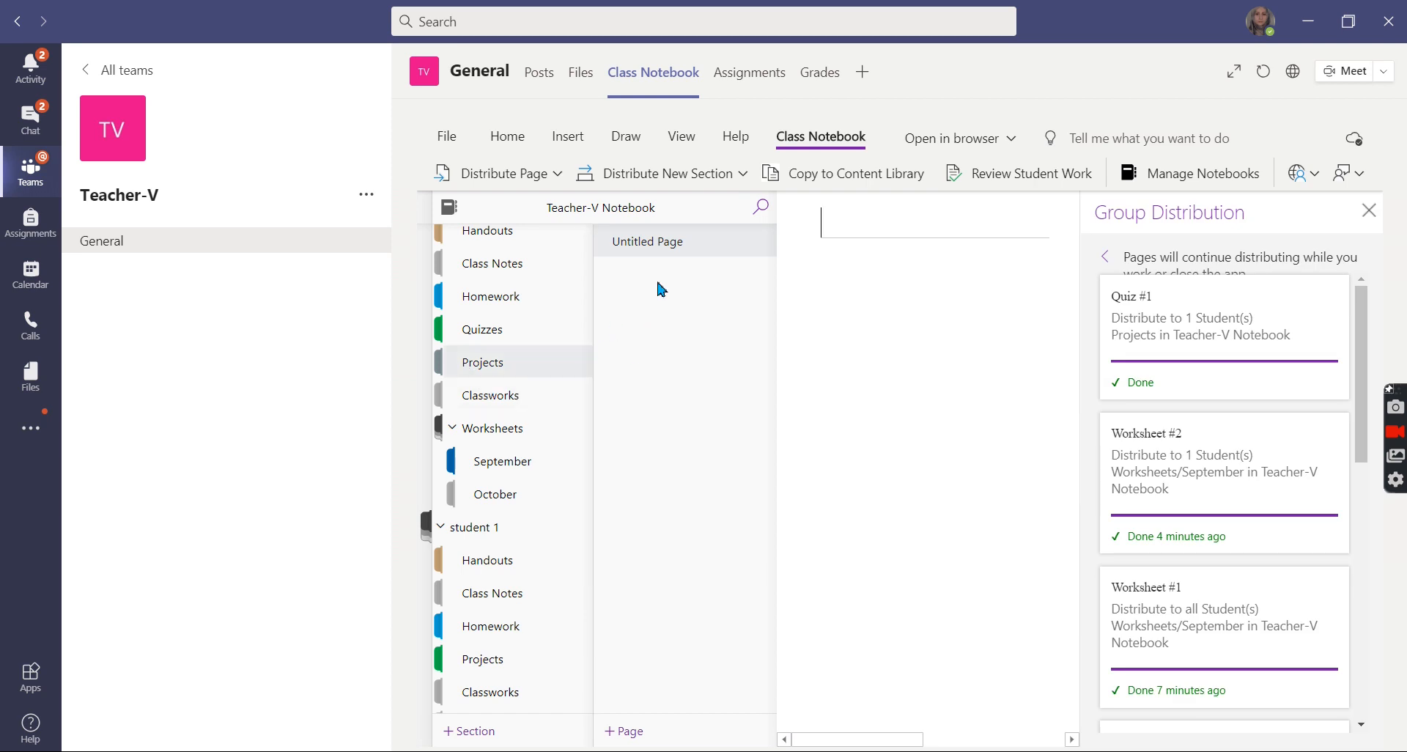
pyautogui.scroll(3, 475, 315)
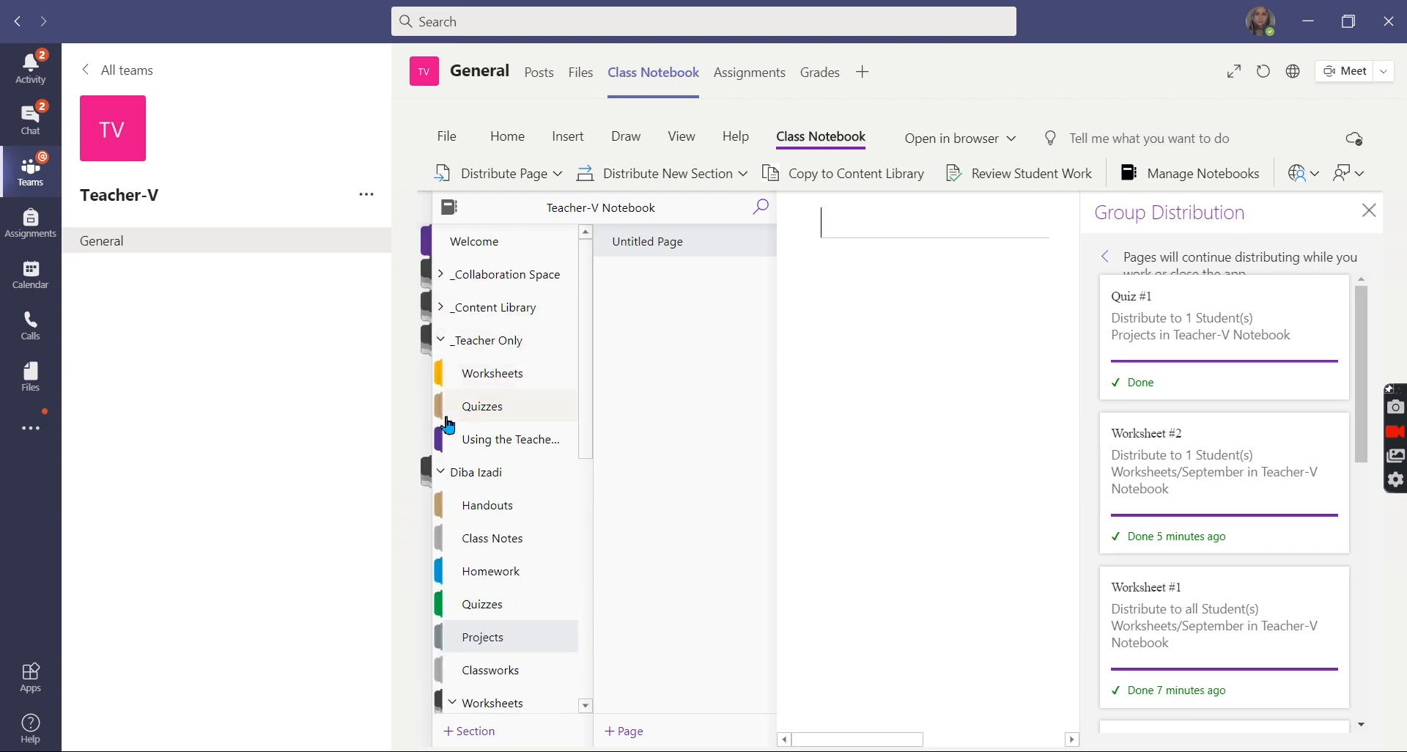
pyautogui.click(442, 472)
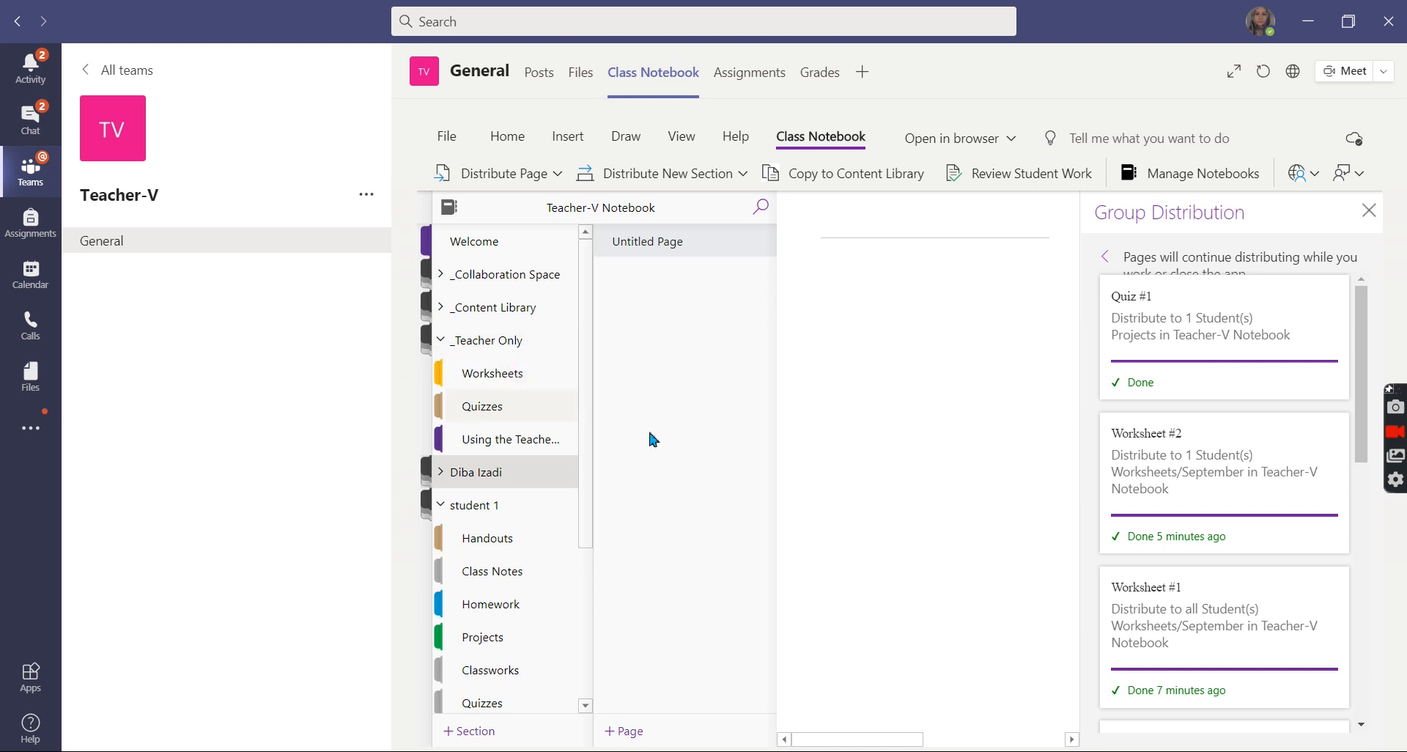
# Step: Open the Quiz #1 copy in the Projects section of student 1's notebook
pyautogui.scroll(-3, 525, 459)
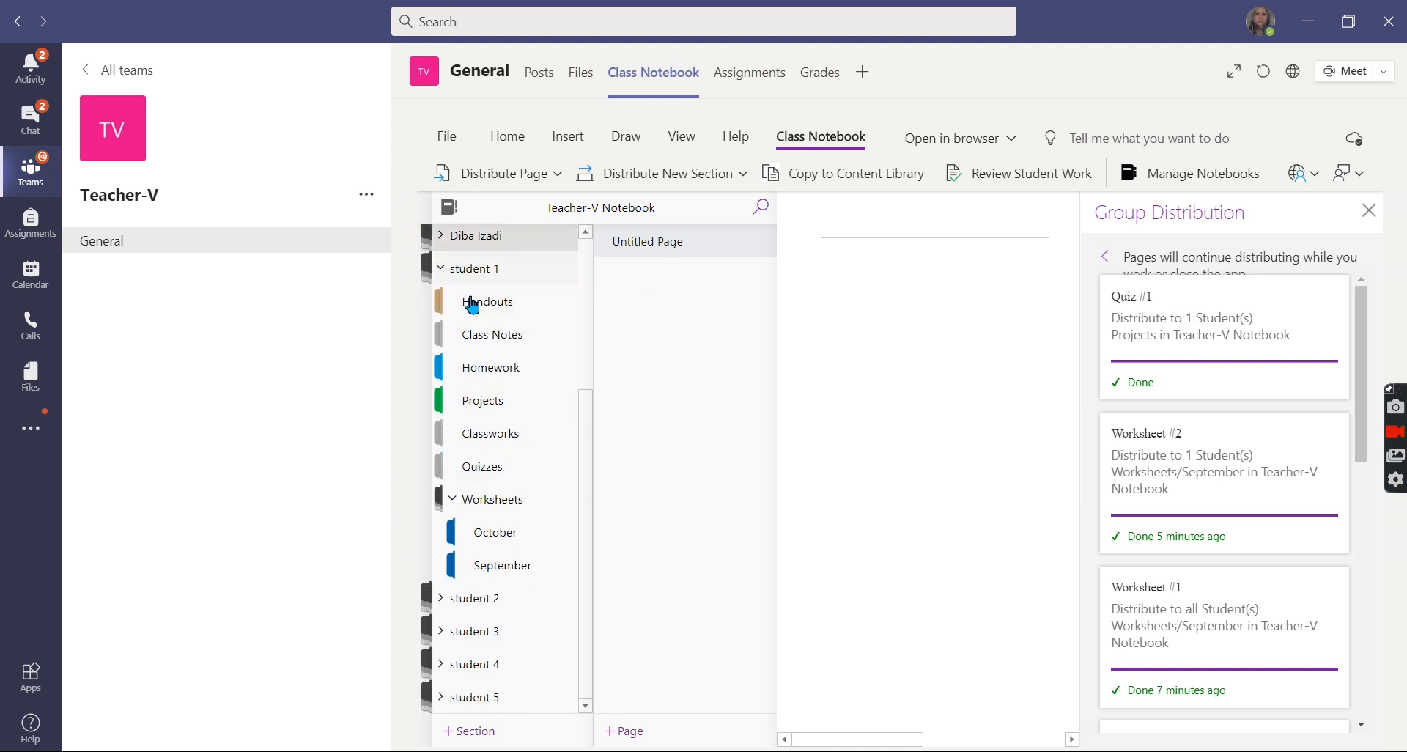
pyautogui.click(470, 404)
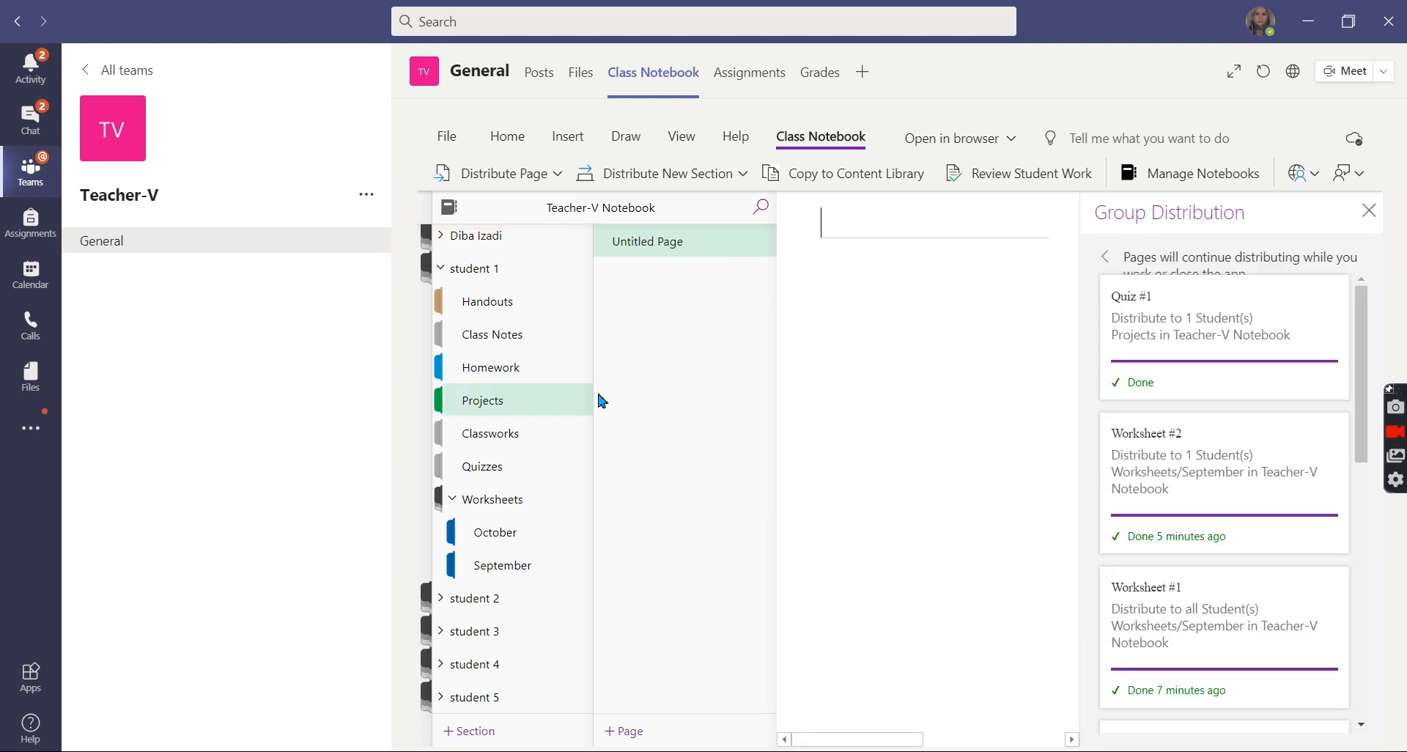
pyautogui.click(644, 276)
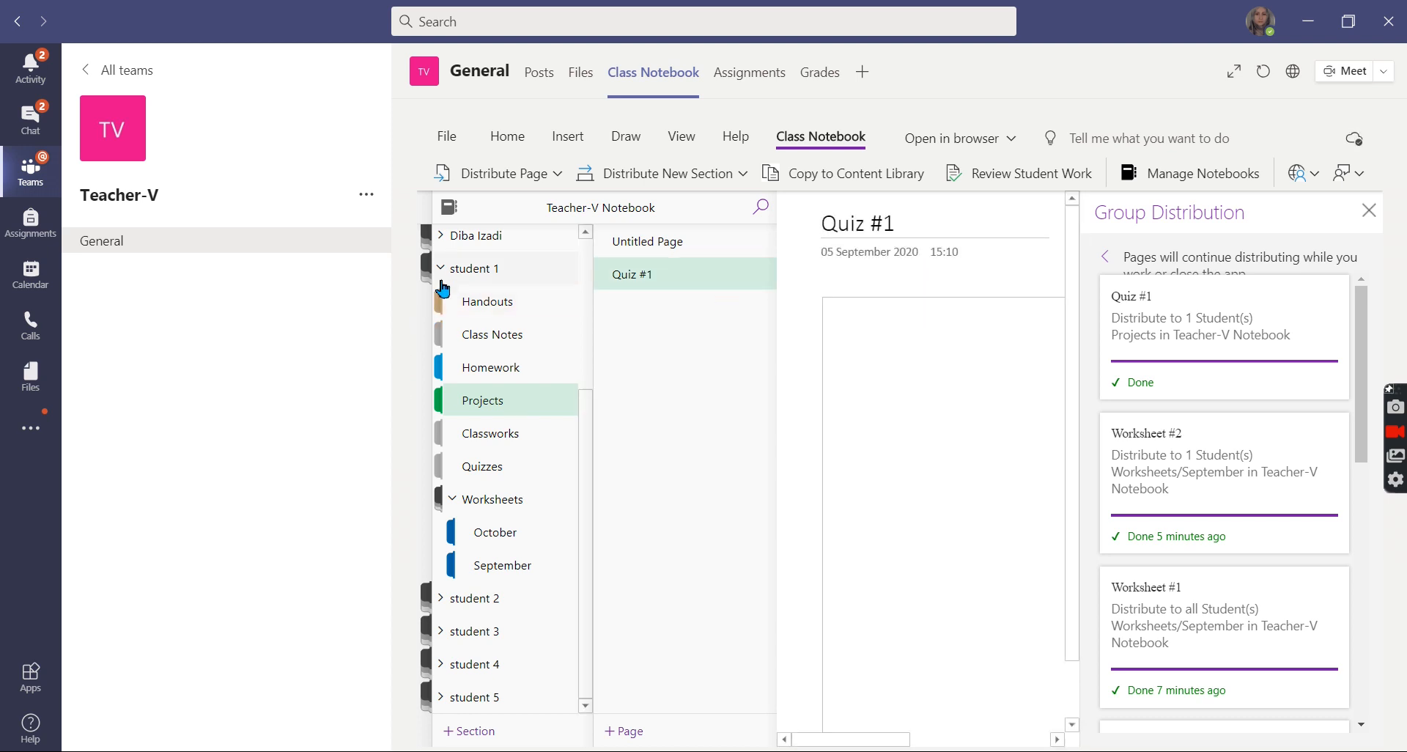
# Step: Collapse student 1's notebook and check the Projects section of student 3's notebook for Quiz #1
pyautogui.click(441, 268)
pyautogui.click(447, 567)
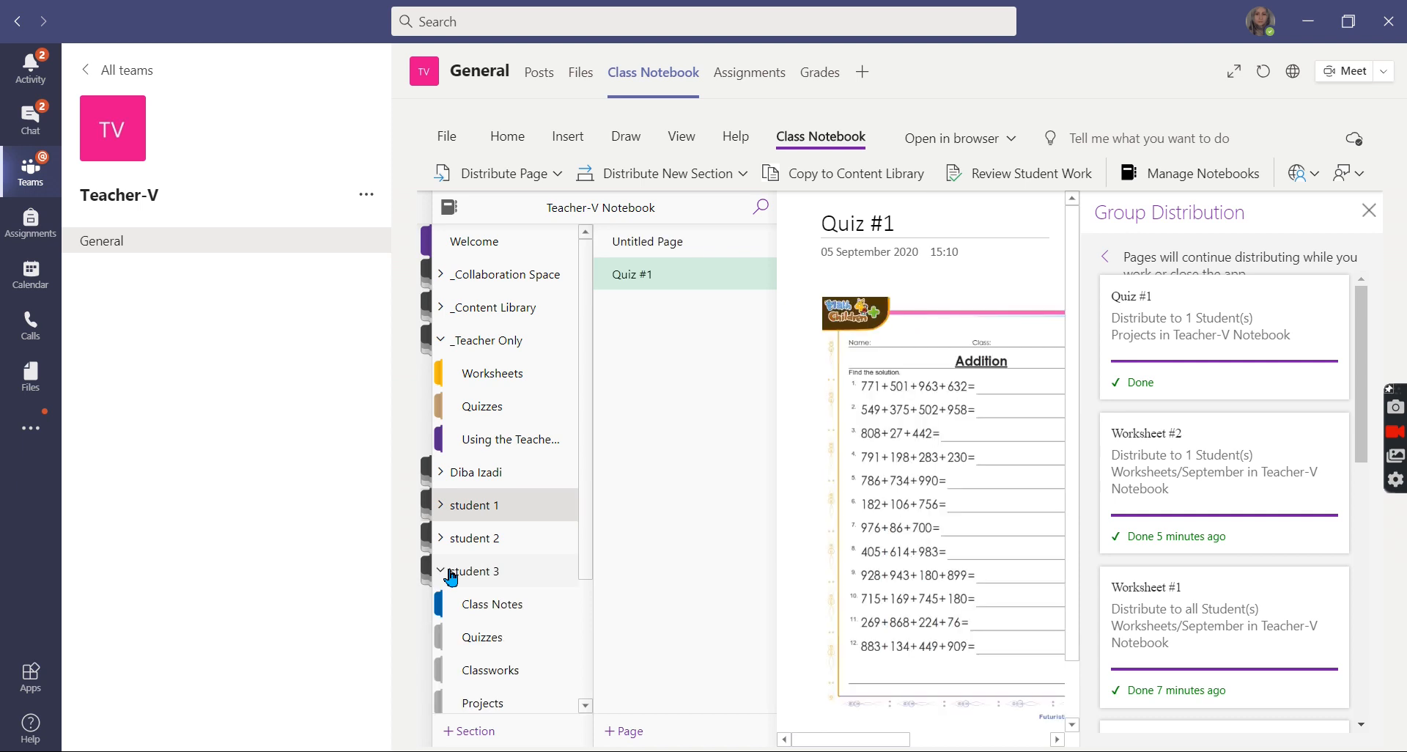
pyautogui.scroll(-3, 483, 692)
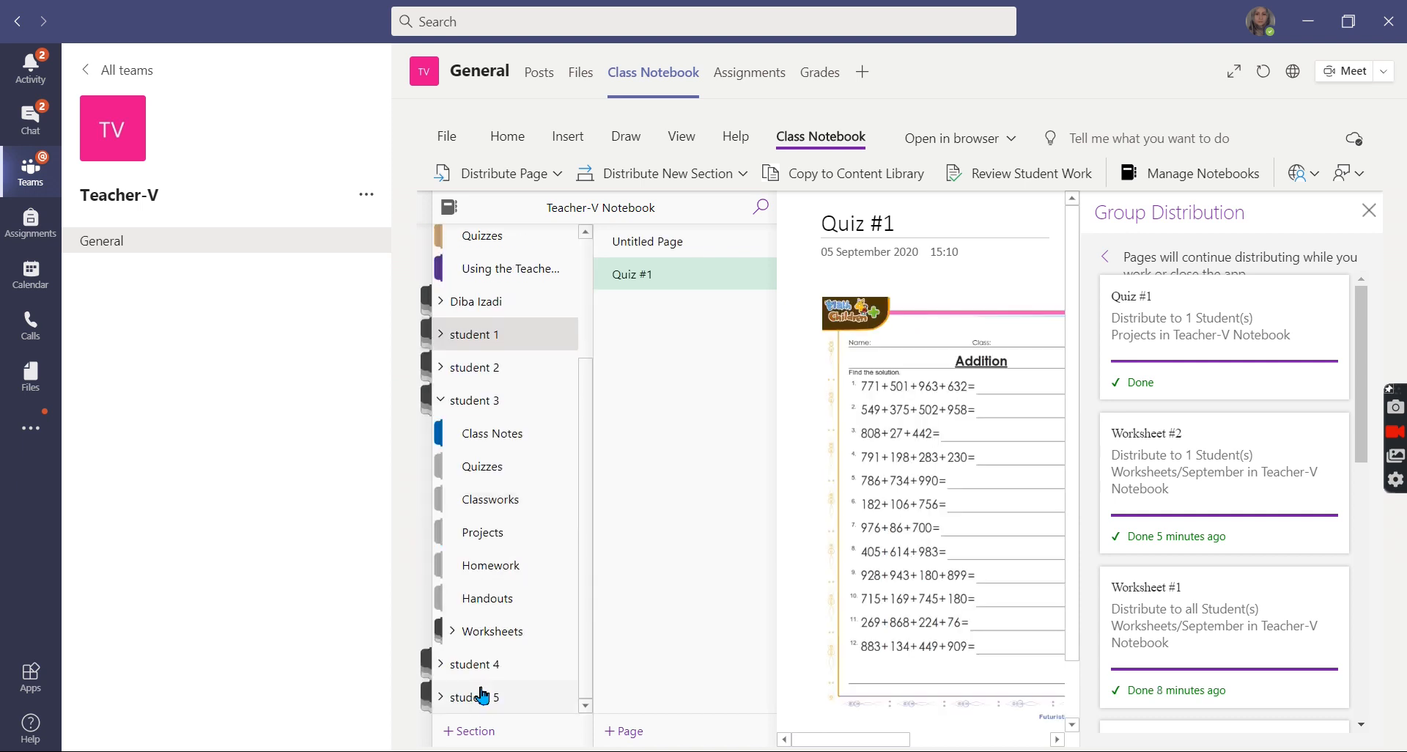
pyautogui.click(483, 533)
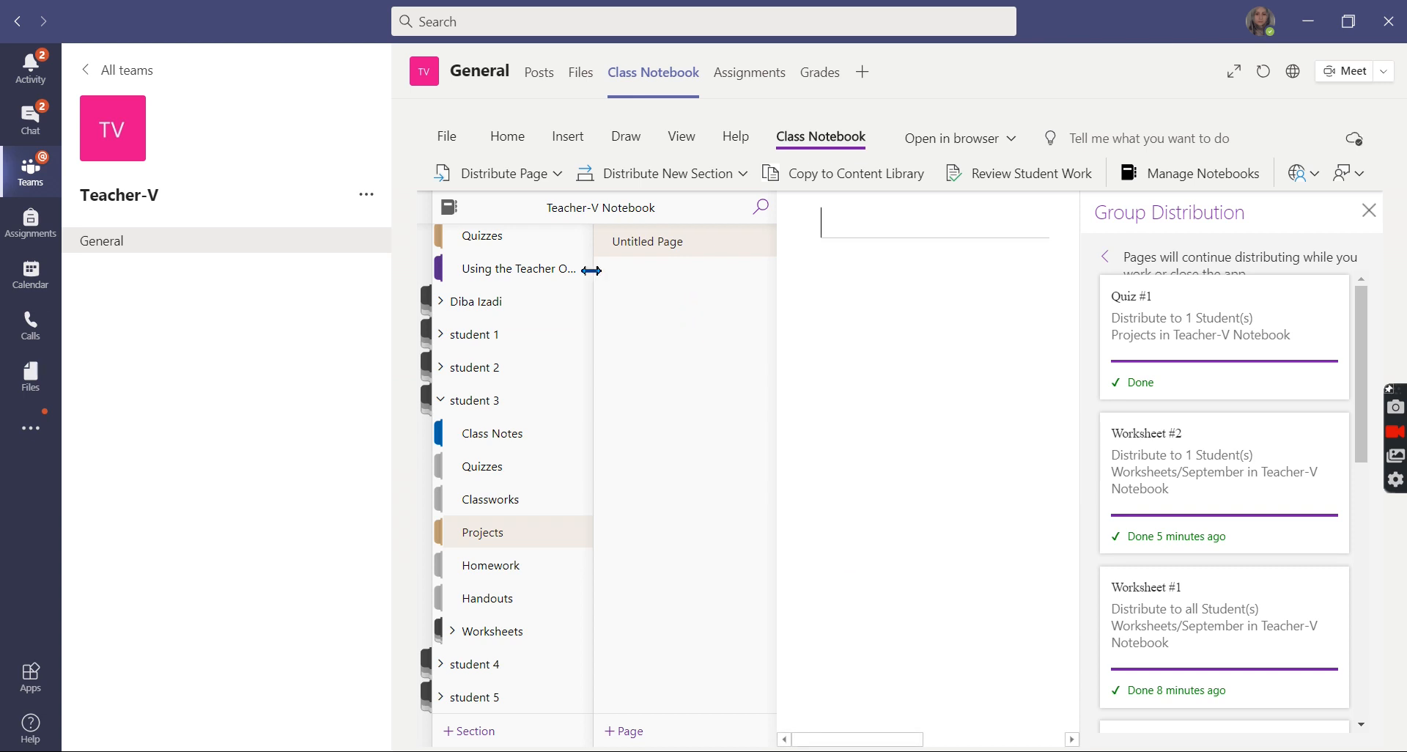
pyautogui.click(555, 184)
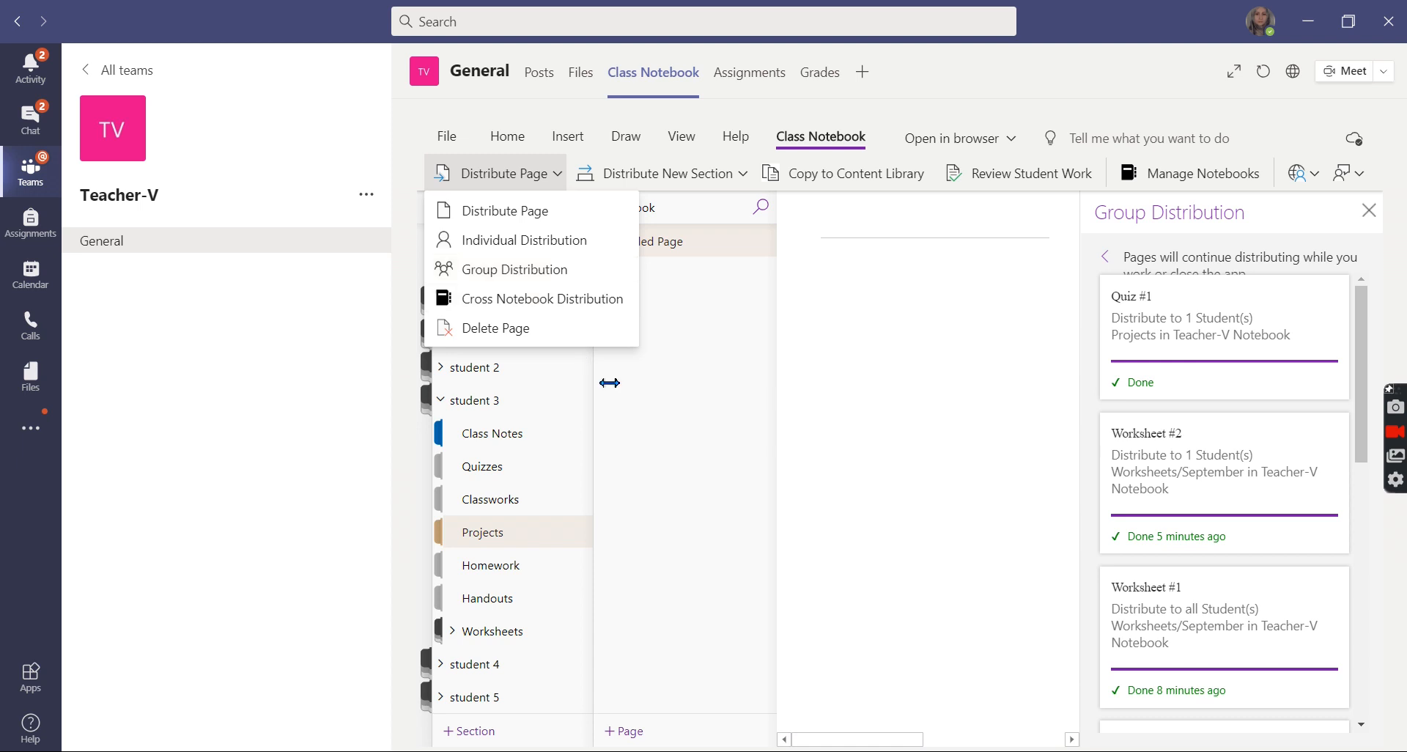
pyautogui.click(651, 408)
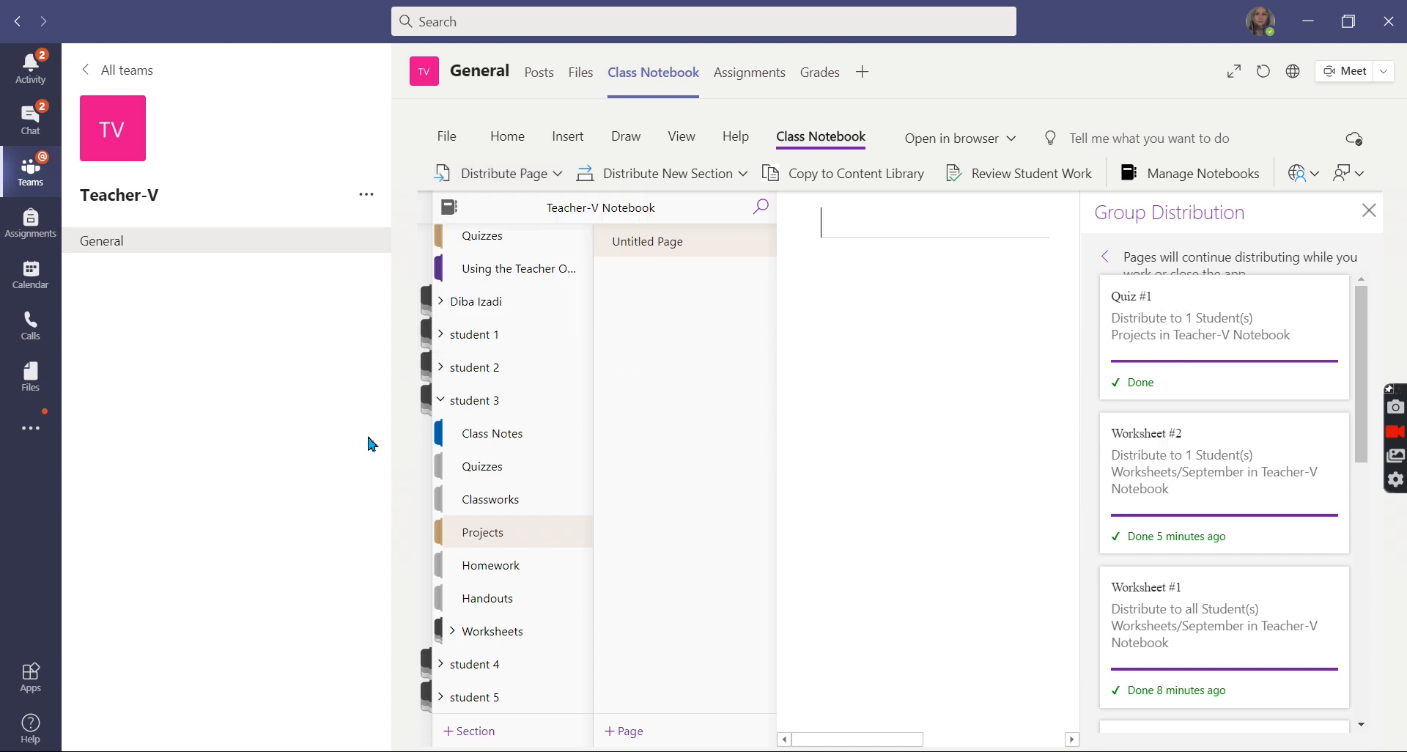
# Step: Open the Classwork #1 page in the teacher-only Worksheets section and close the Group Distribution pane
pyautogui.scroll(3, 448, 421)
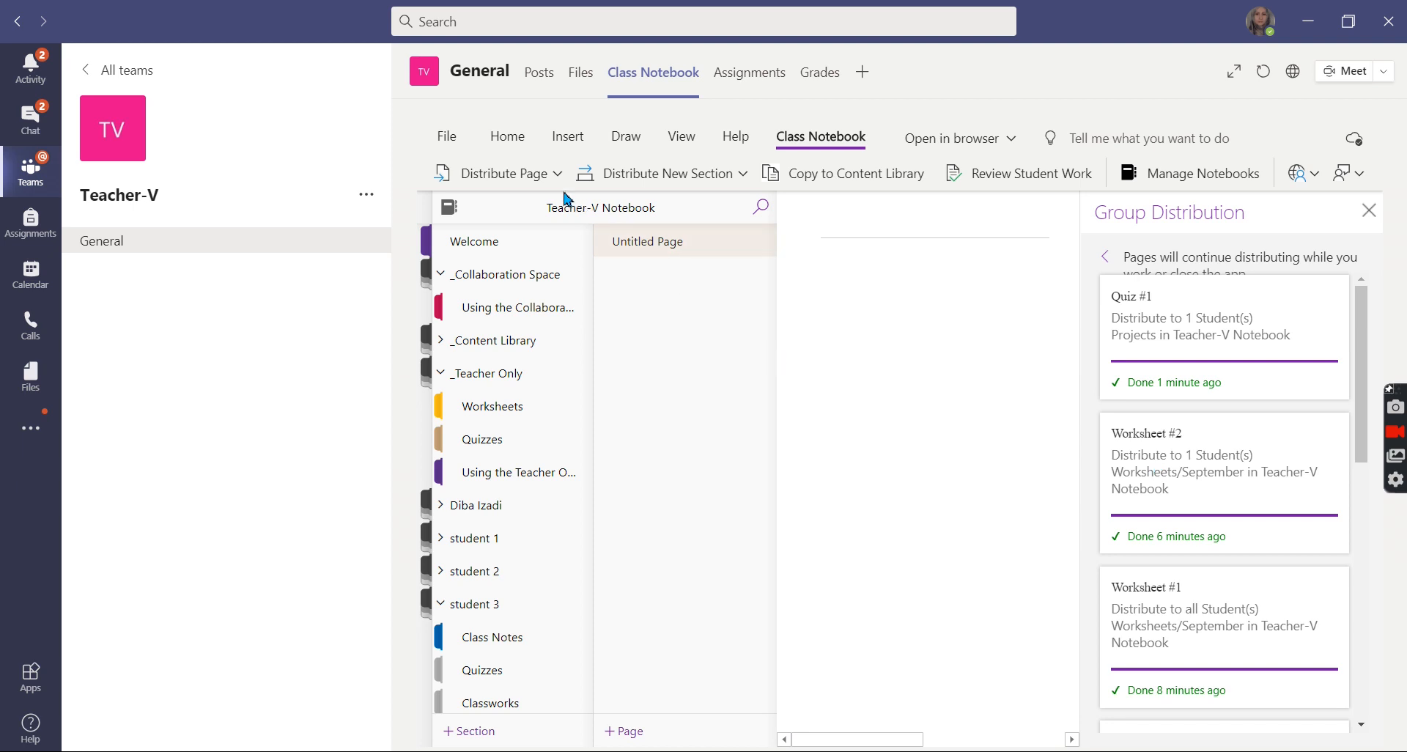
pyautogui.click(490, 414)
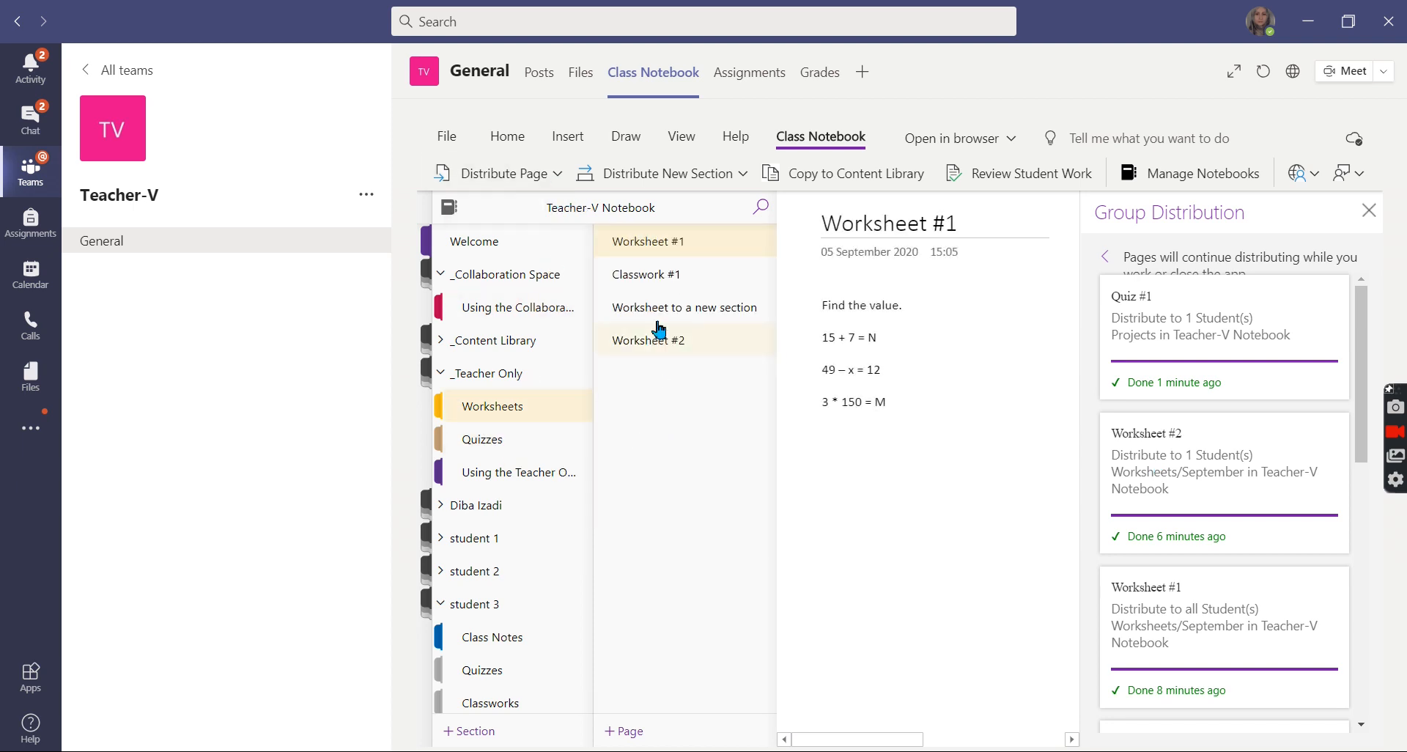
pyautogui.click(645, 286)
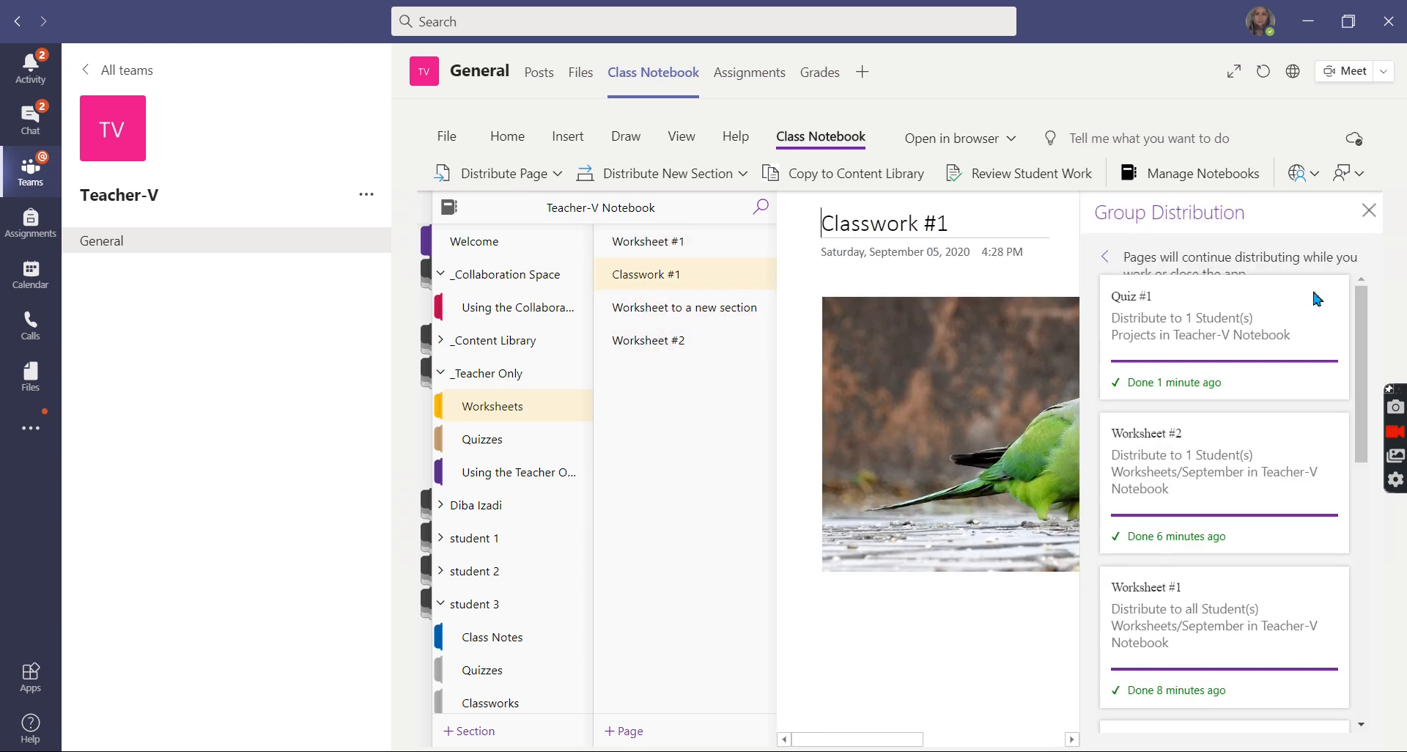
pyautogui.click(1367, 213)
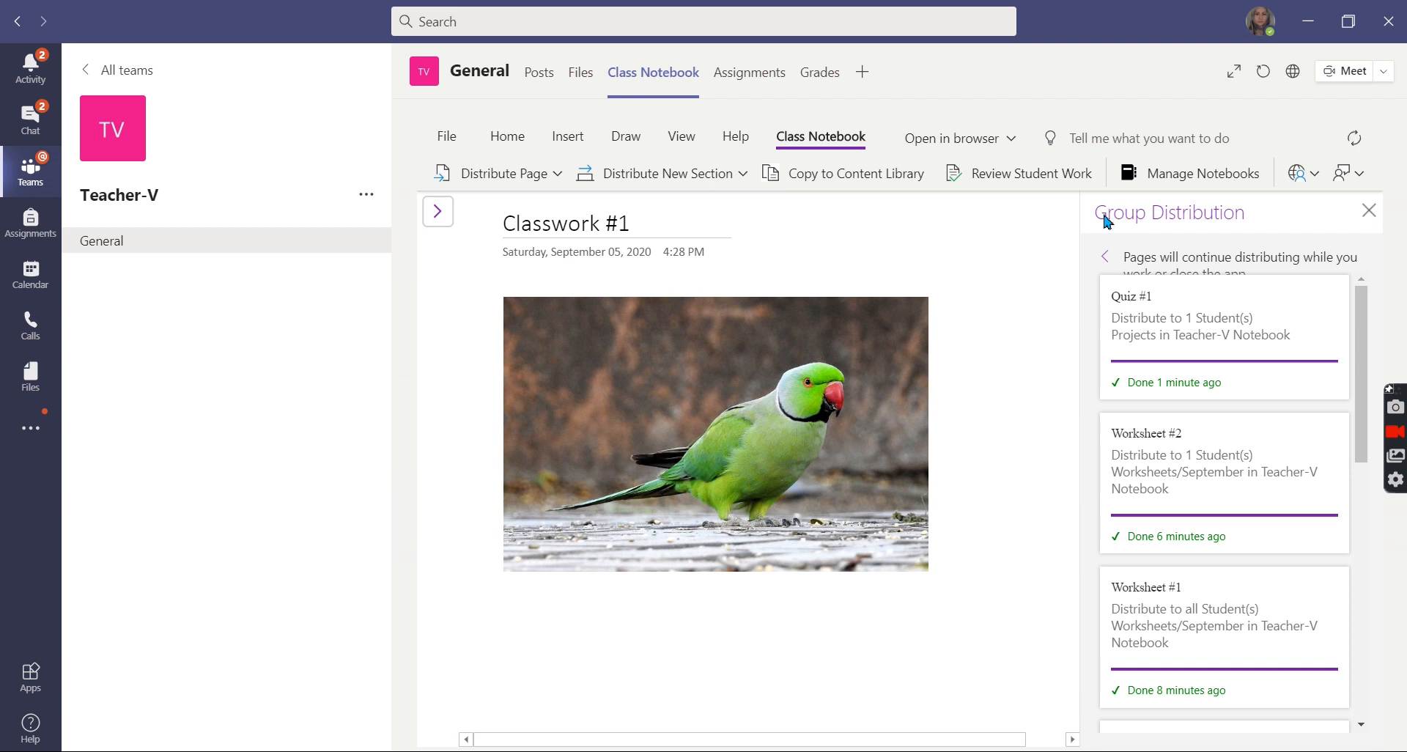
# Step: Close the Group Distribution pane, show the section list and start a Cross Notebook Distribution of the Classwork #1 page
pyautogui.click(1367, 213)
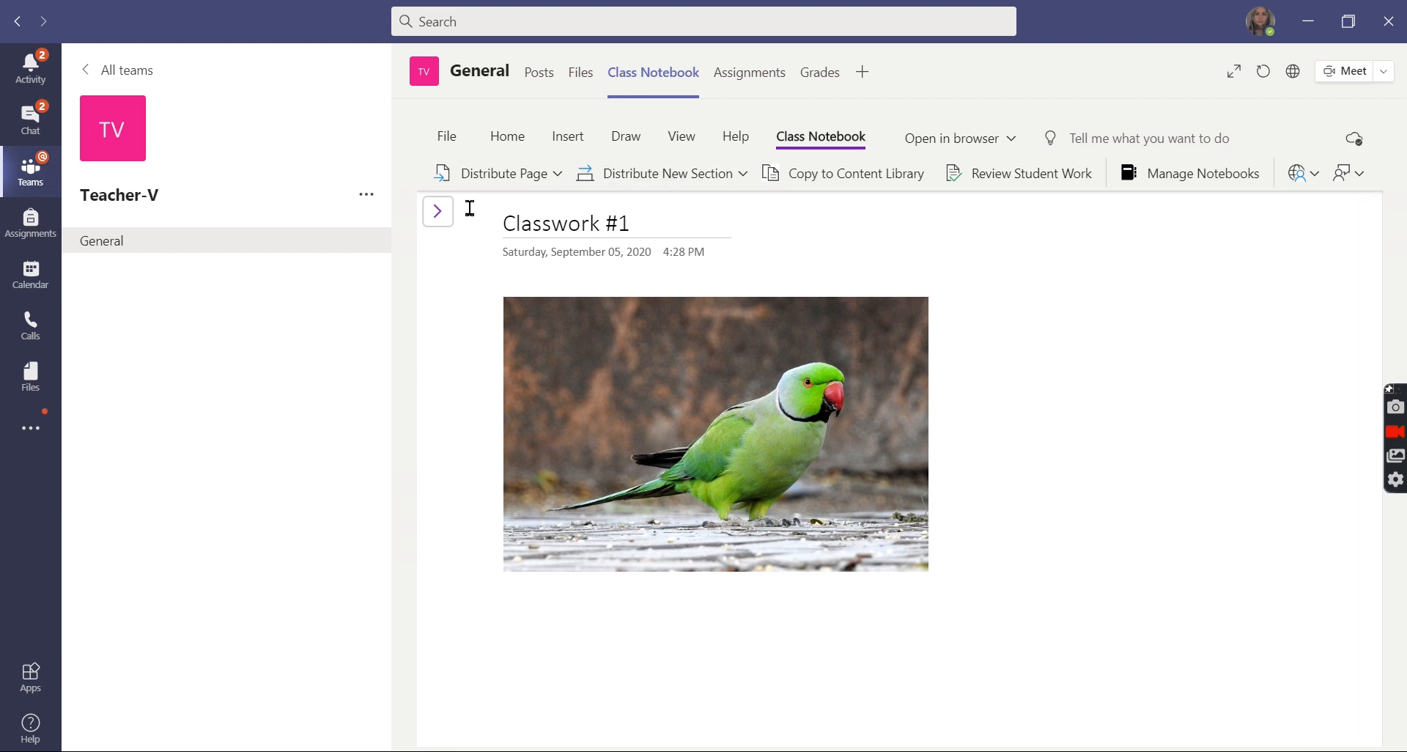
pyautogui.click(438, 211)
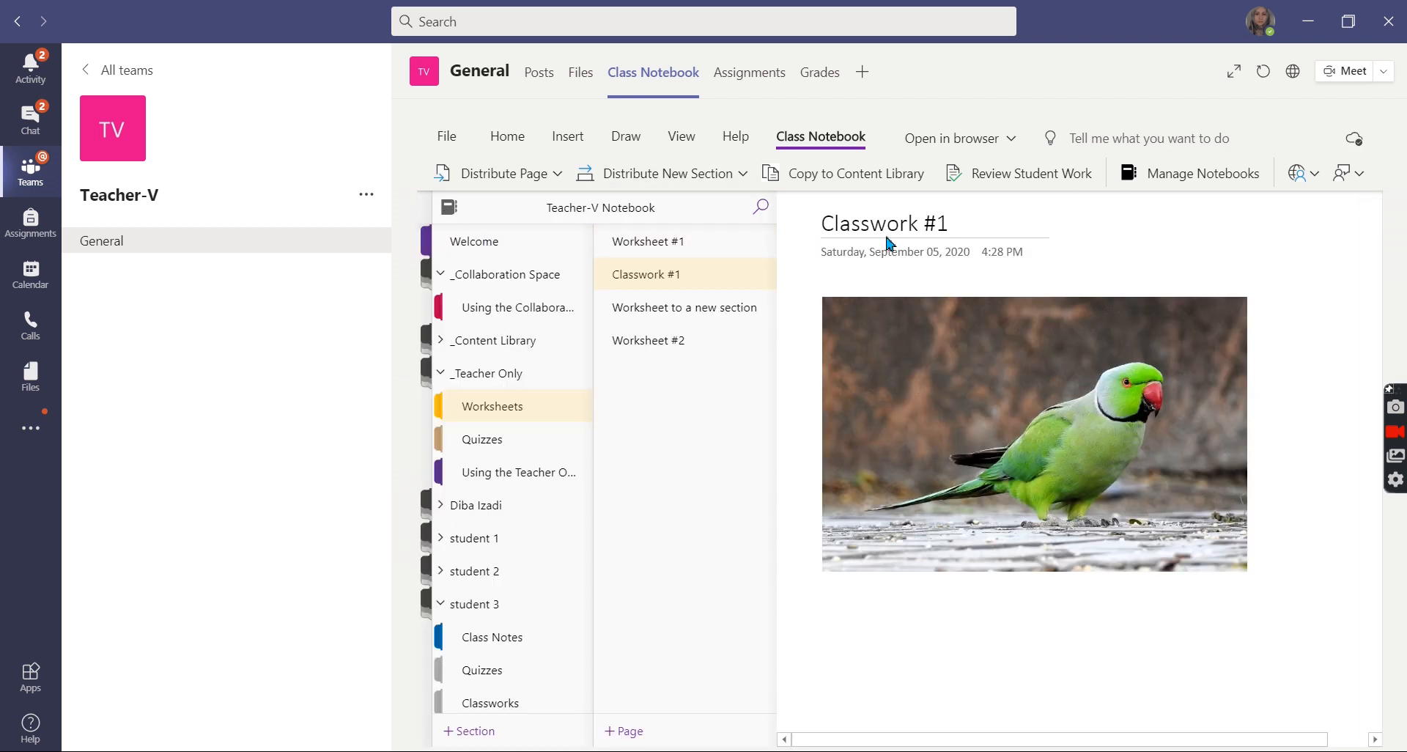
pyautogui.click(510, 175)
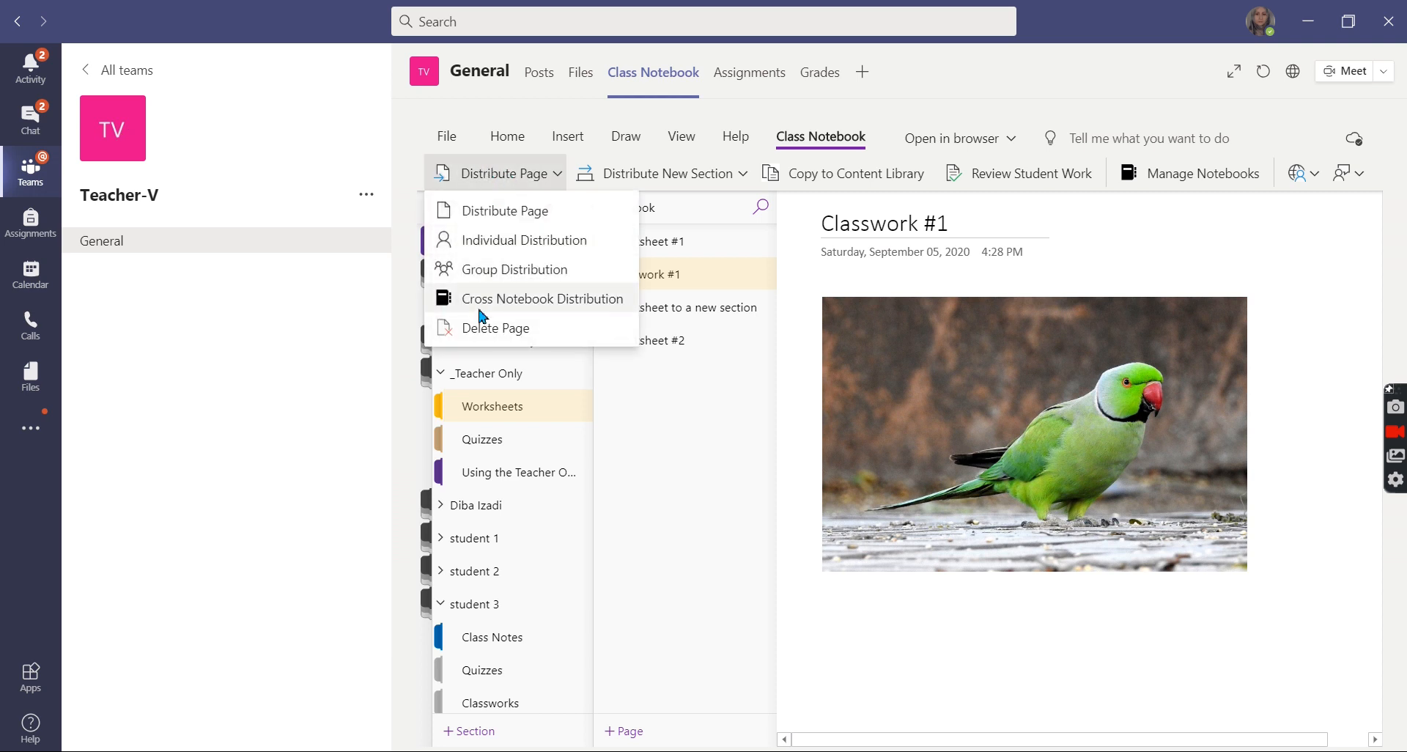
pyautogui.click(483, 311)
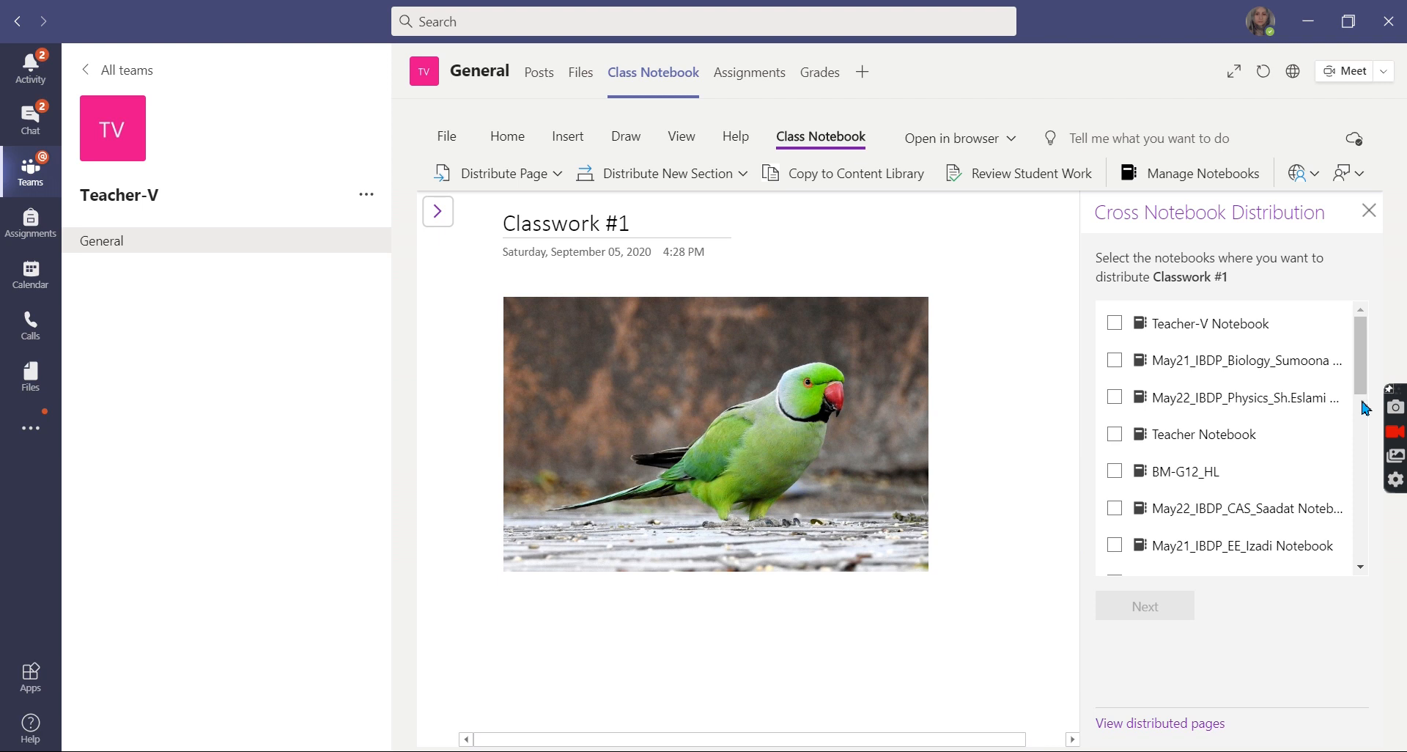
# Step: Distribute Classwork #1 to the students' Handouts section in the Teacher Notebook
pyautogui.click(1360, 566)
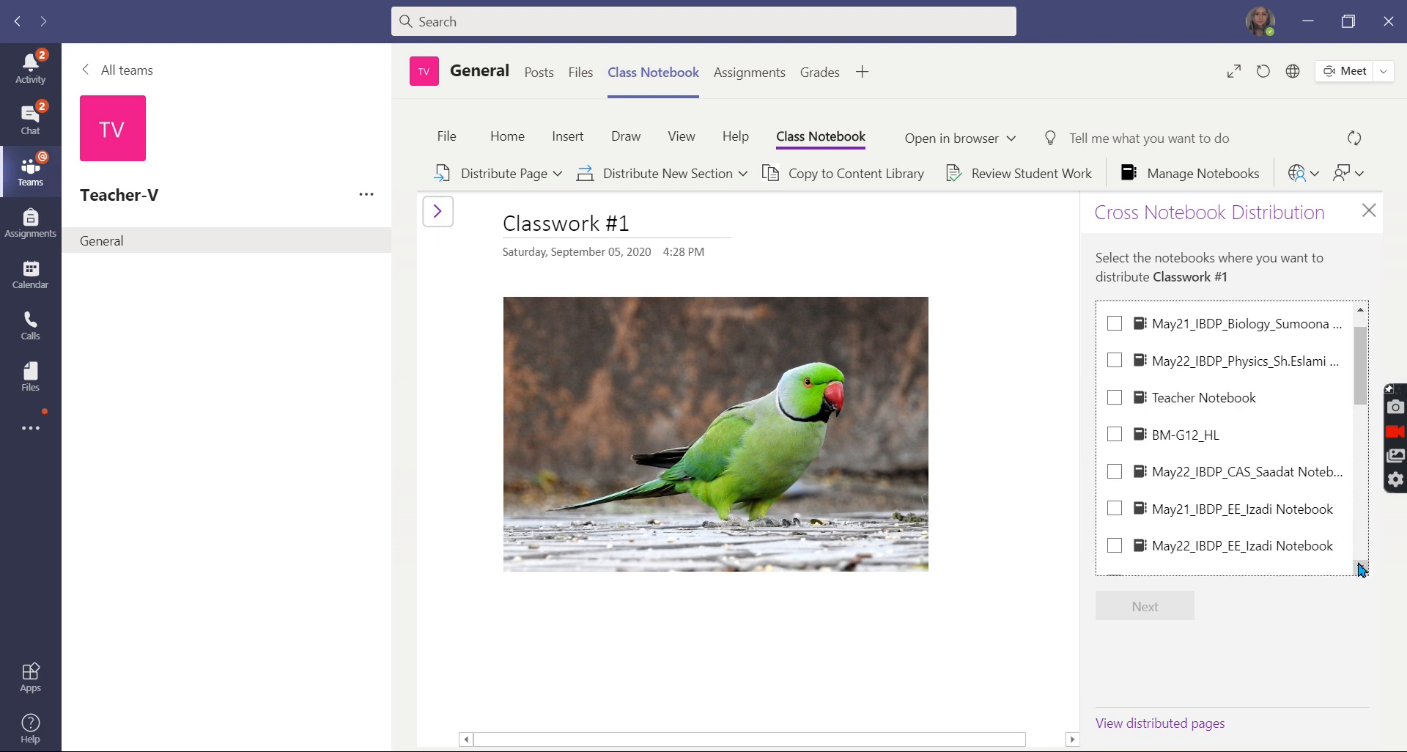
pyautogui.moveTo(1361, 399); pyautogui.dragTo(1366, 457)
pyautogui.scroll(3, 1364, 456)
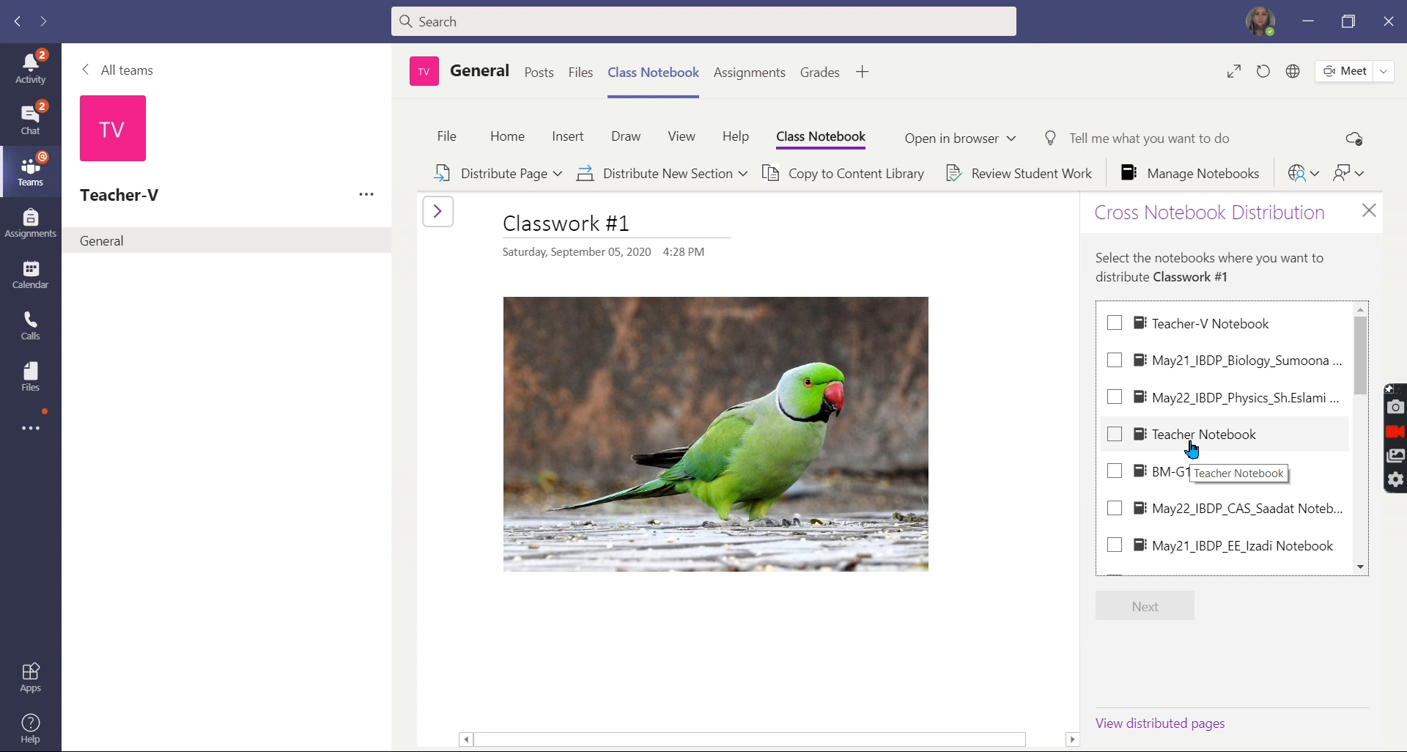
pyautogui.click(1115, 436)
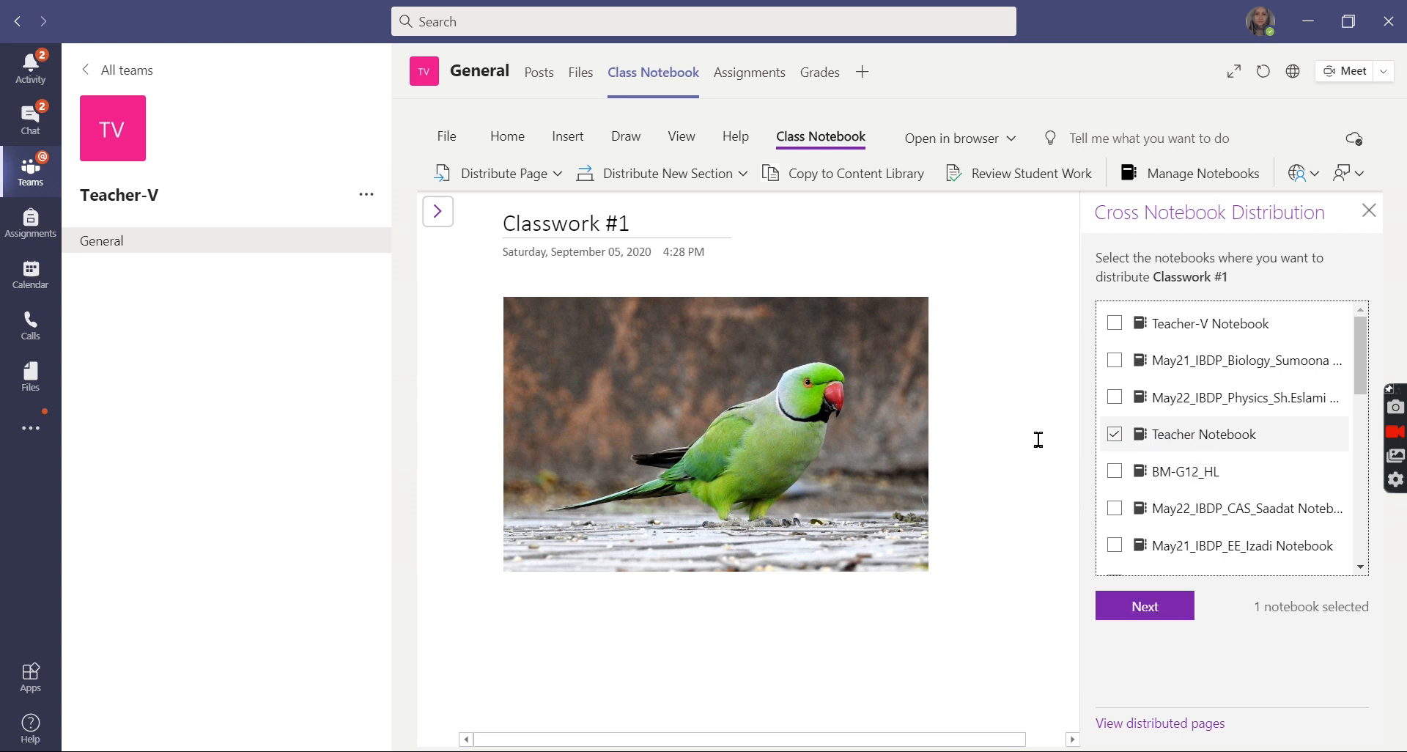
pyautogui.click(1156, 605)
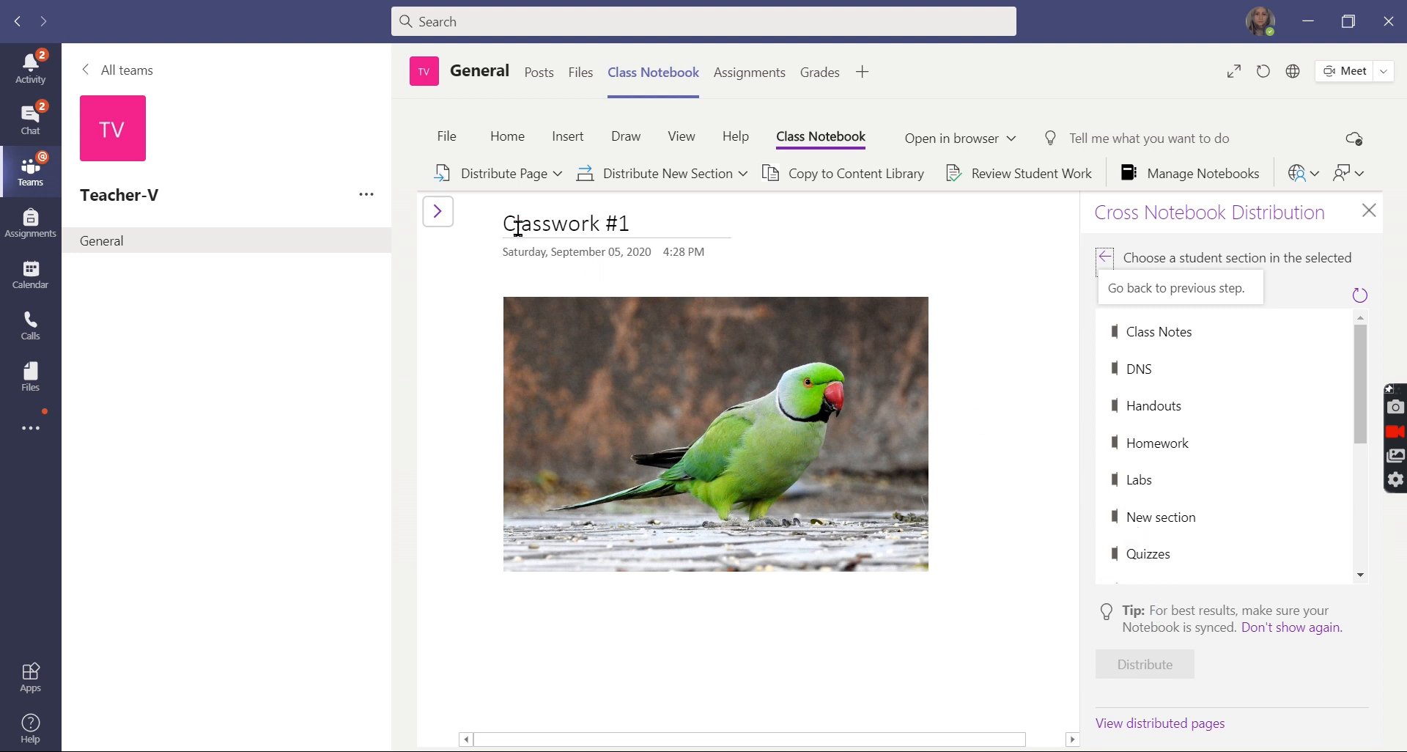
pyautogui.click(1159, 410)
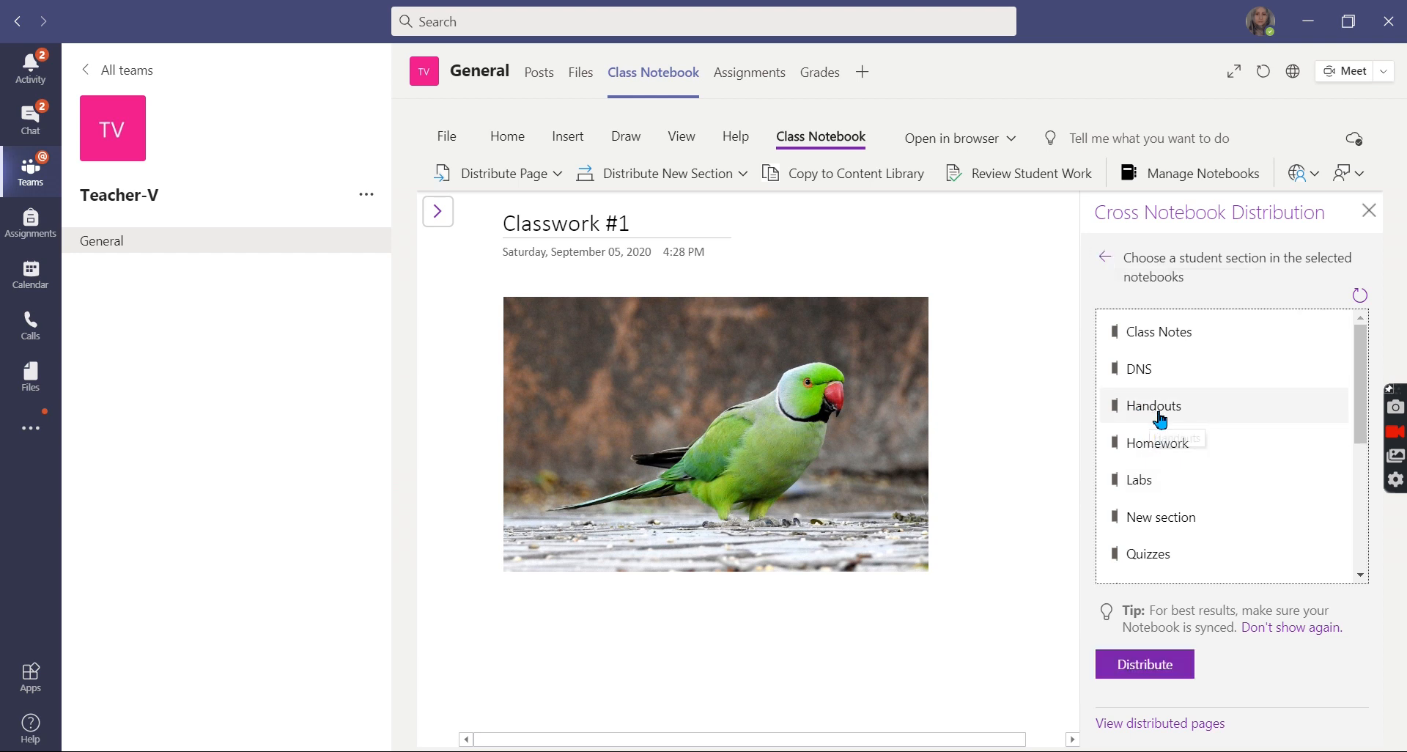
pyautogui.click(1161, 675)
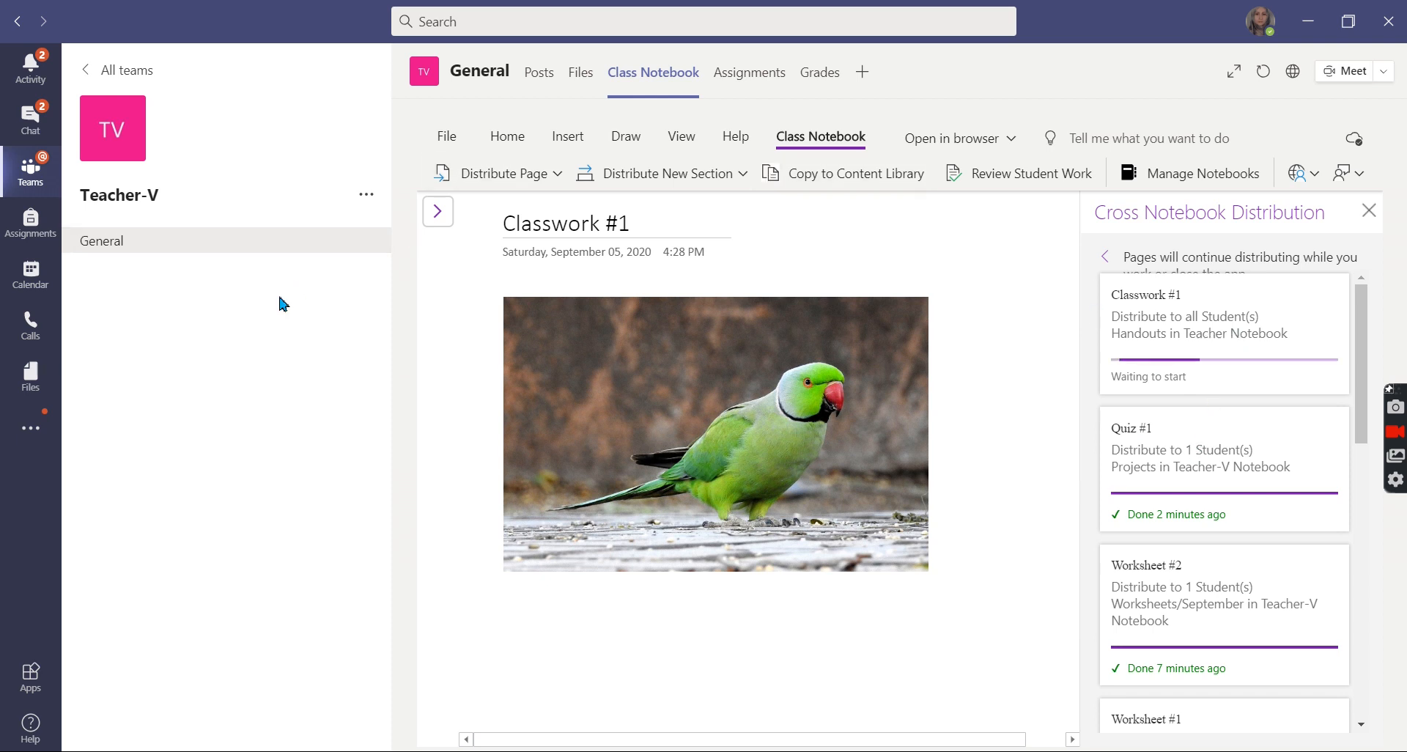
# Step: Switch to the Teacher team and open its Class Notebook
pyautogui.click(34, 180)
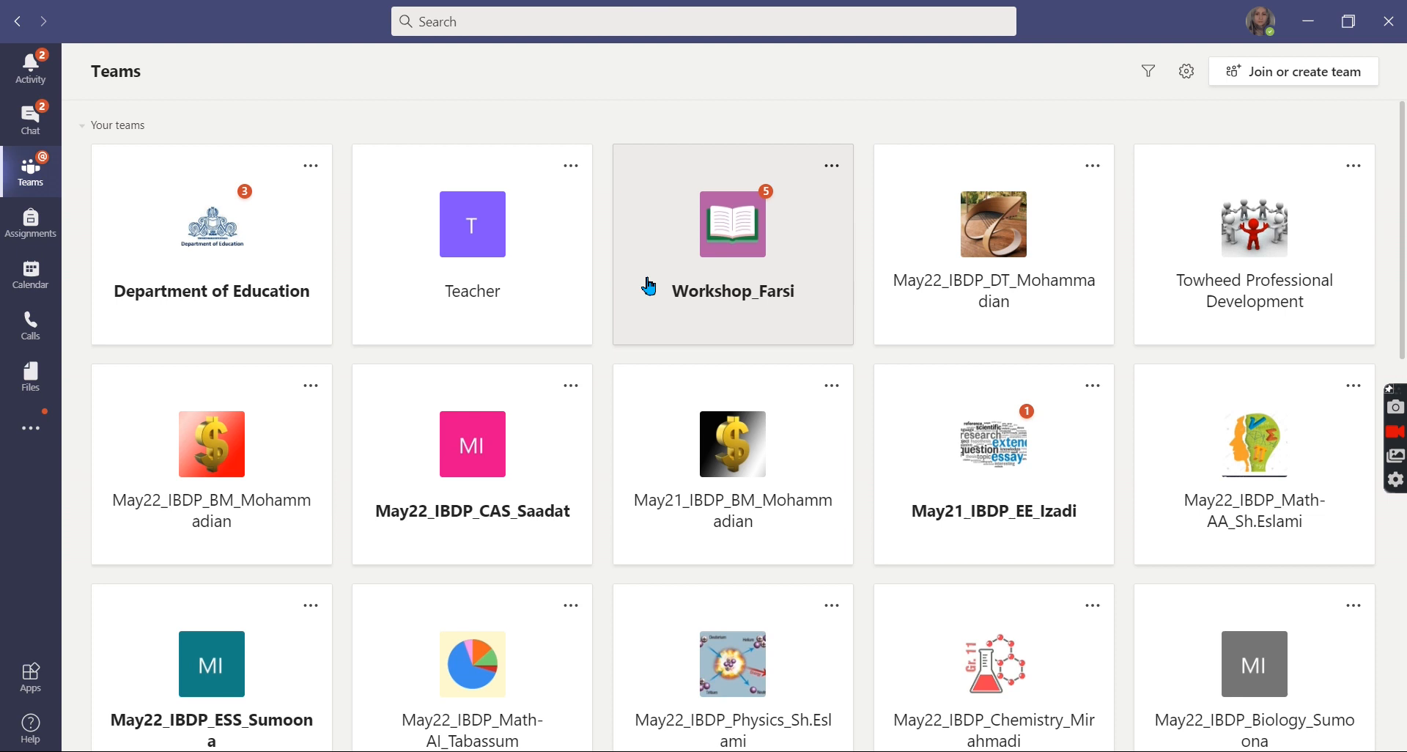
pyautogui.click(486, 242)
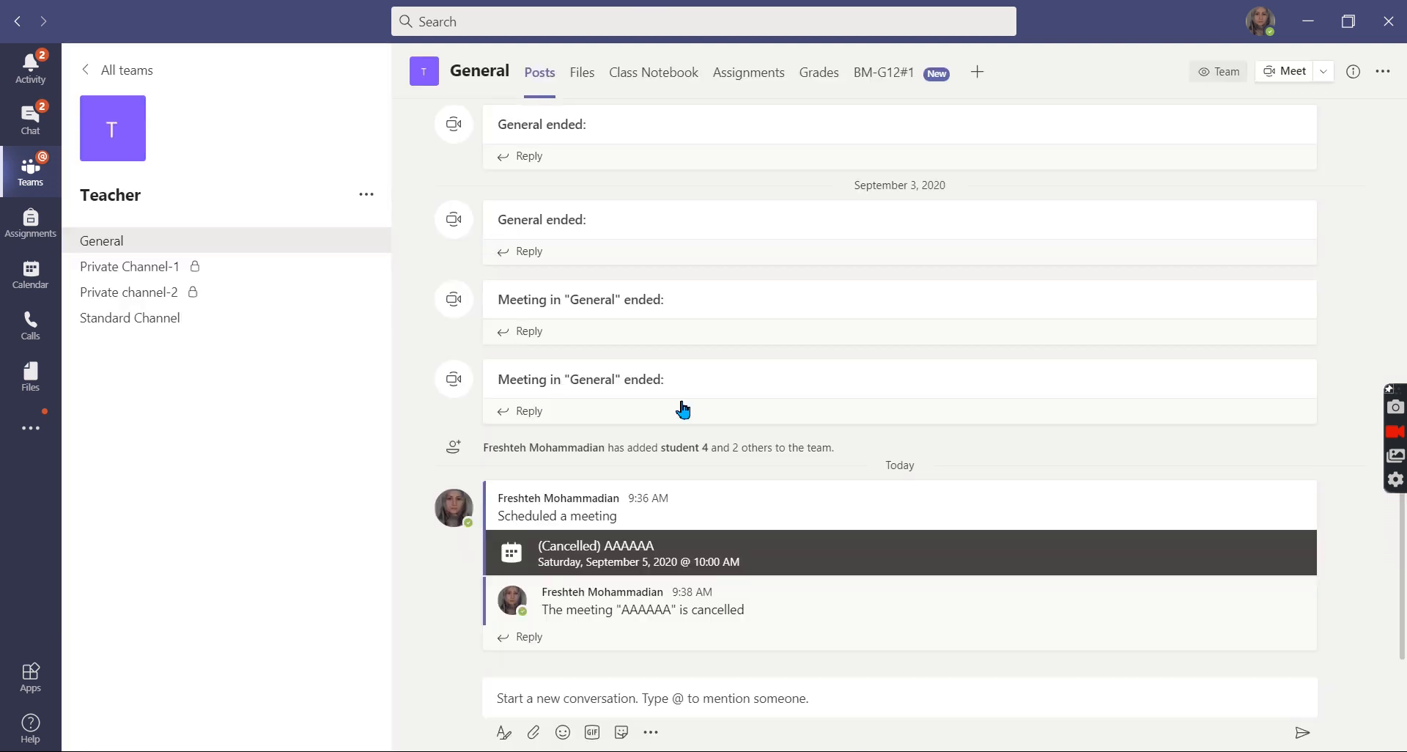
pyautogui.click(637, 76)
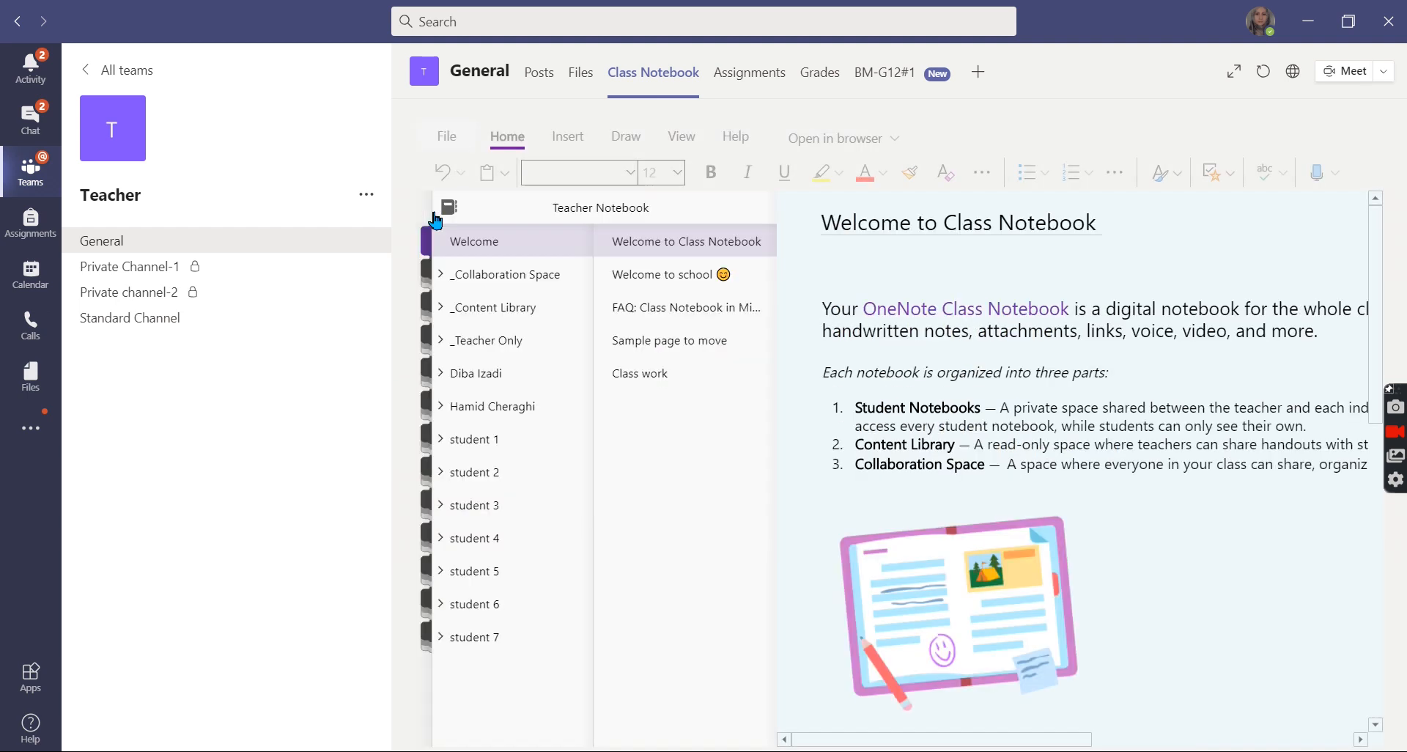
# Step: Open the Classwork #1 copy in the Handouts section of student 1's notebook and look through that student's sections
pyautogui.click(447, 447)
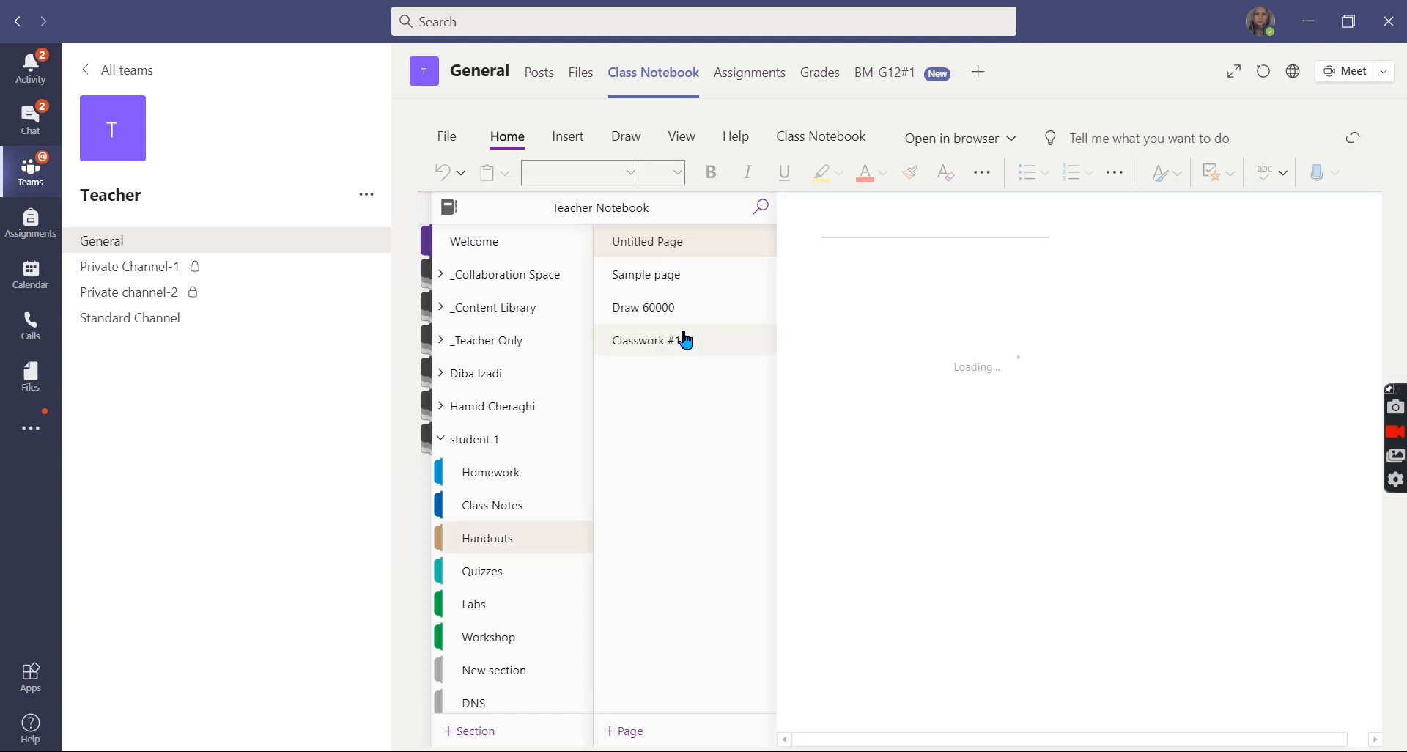
pyautogui.click(684, 339)
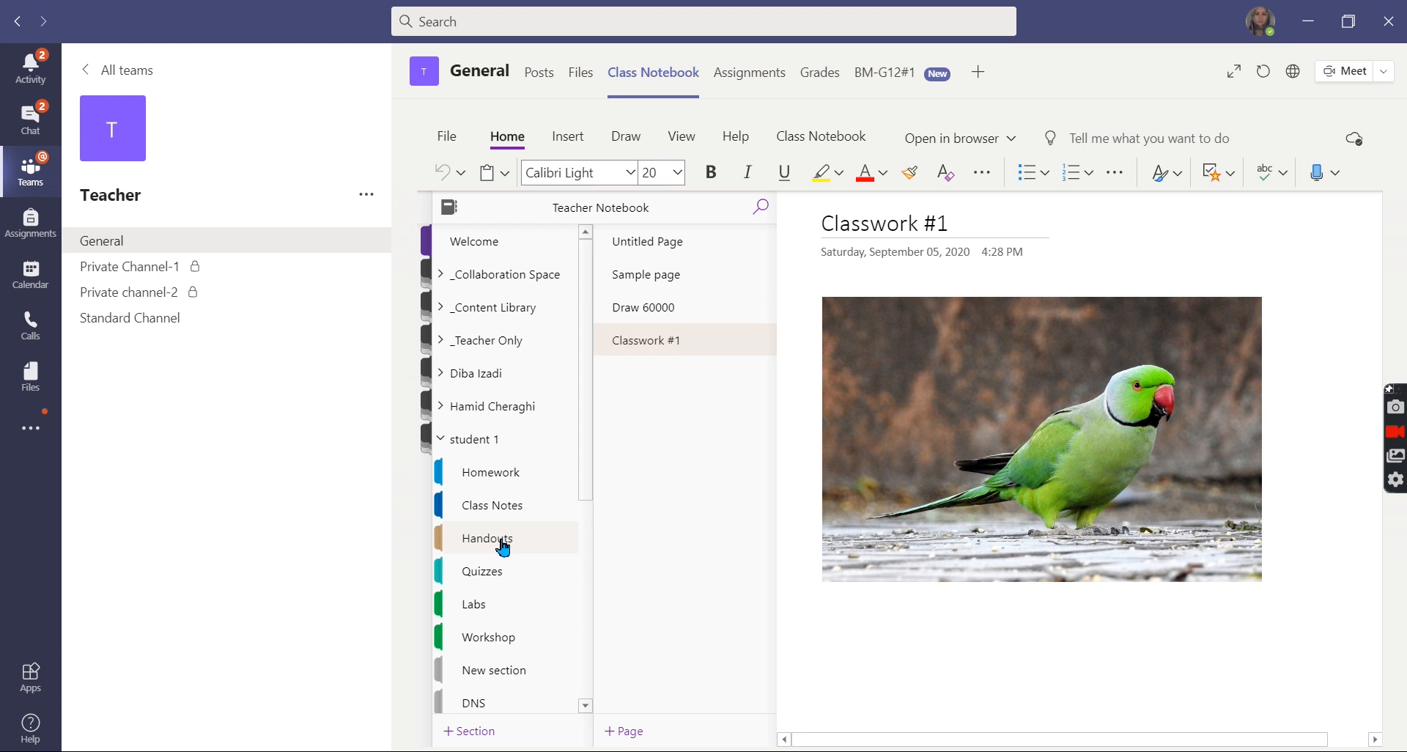
pyautogui.scroll(-2, 502, 545)
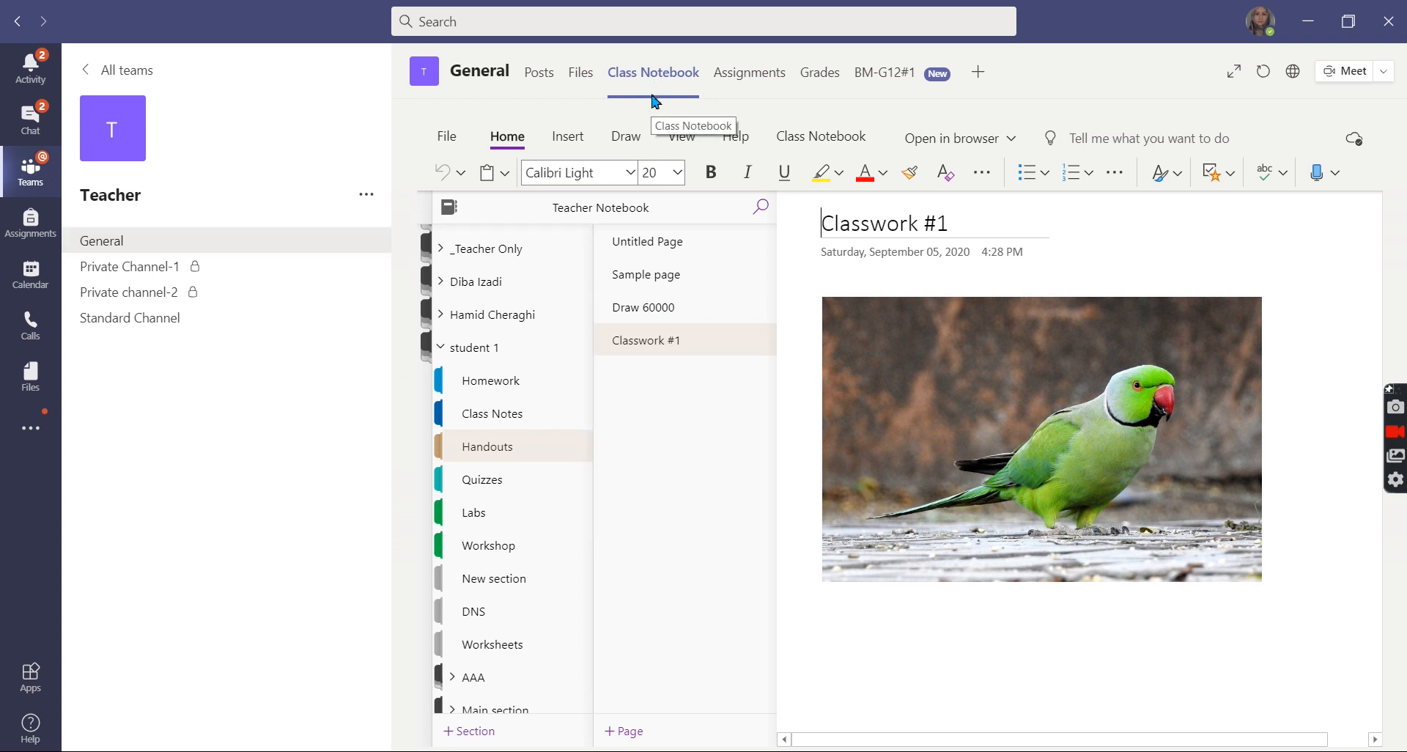
# Step: Return to the Teacher-V team and open its Class Notebook
pyautogui.click(45, 178)
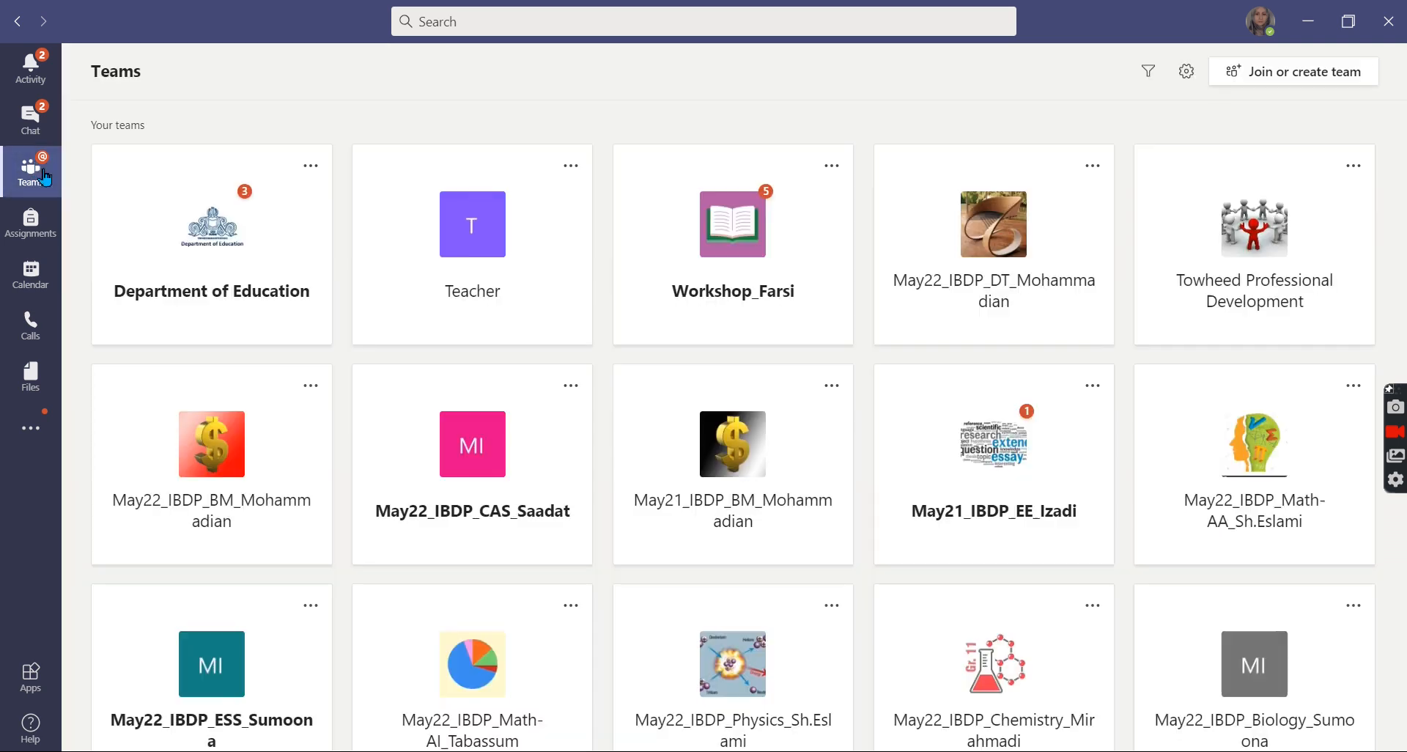
pyautogui.scroll(-6, 1033, 523)
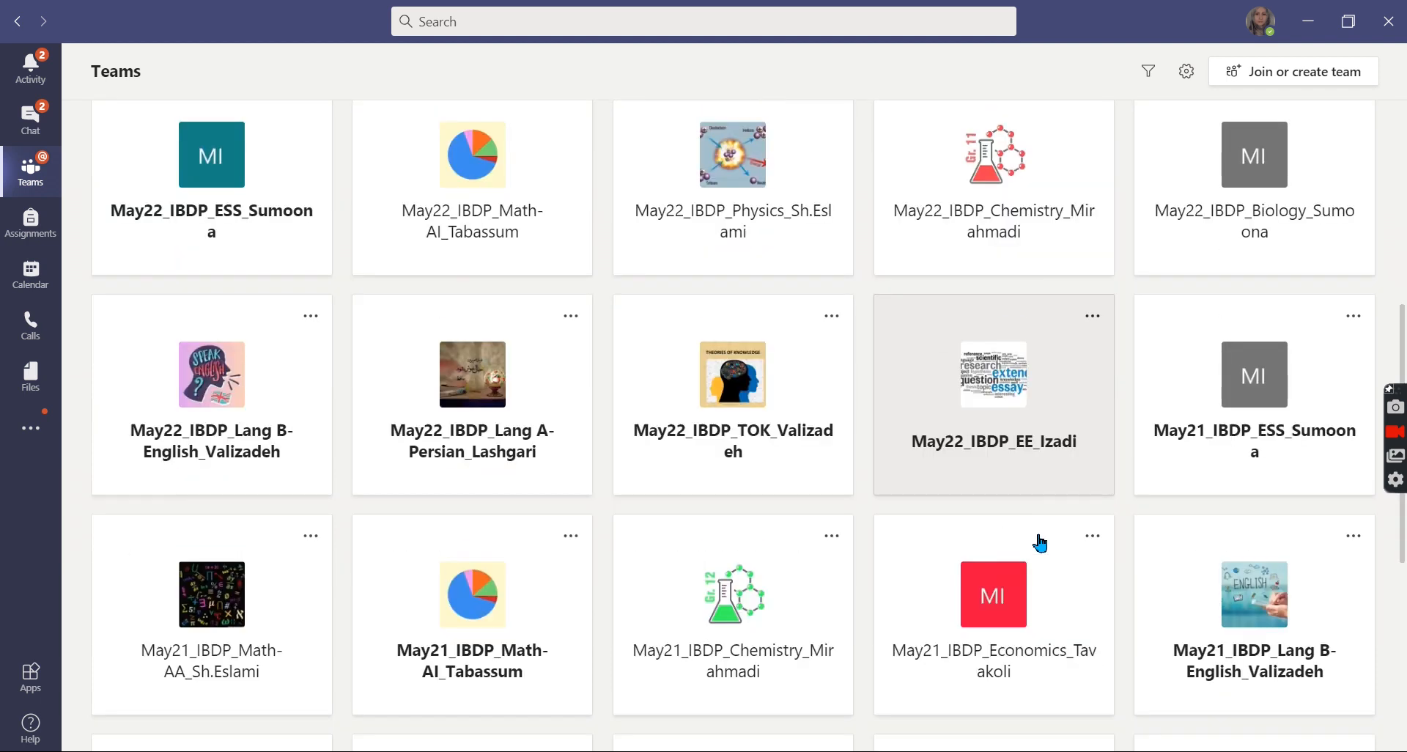
pyautogui.scroll(-5, 1040, 543)
pyautogui.click(1173, 437)
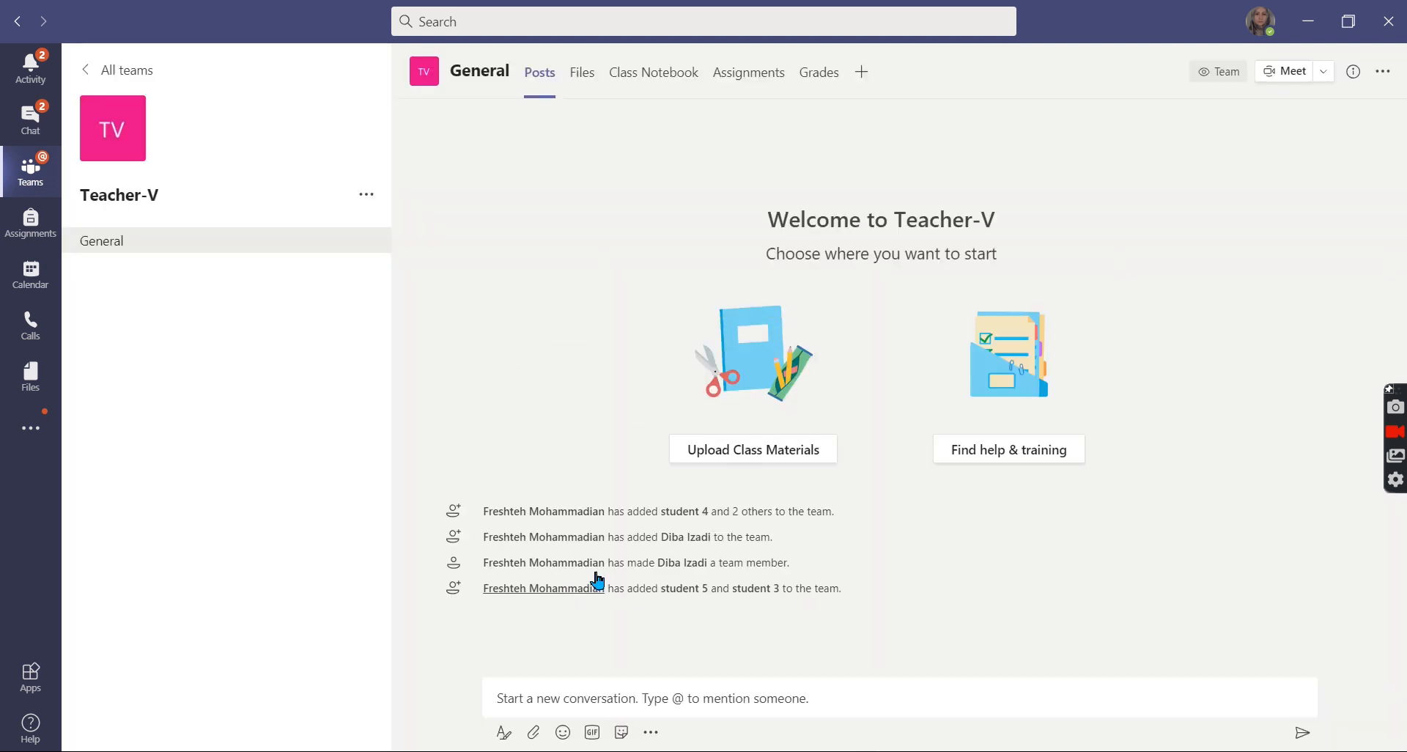
pyautogui.click(649, 86)
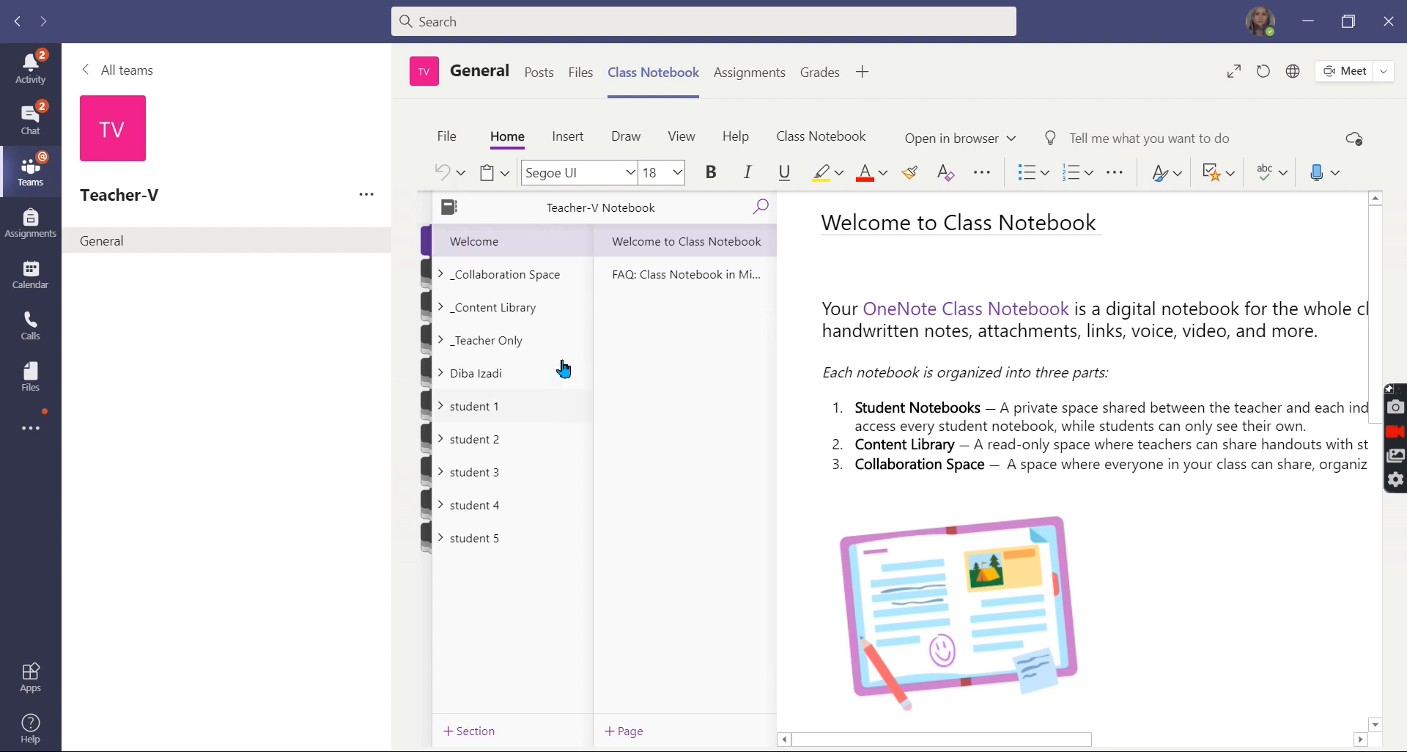
# Step: Review the page distribution options, then distribute a new section named Labs to every student's notebook
pyautogui.click(821, 136)
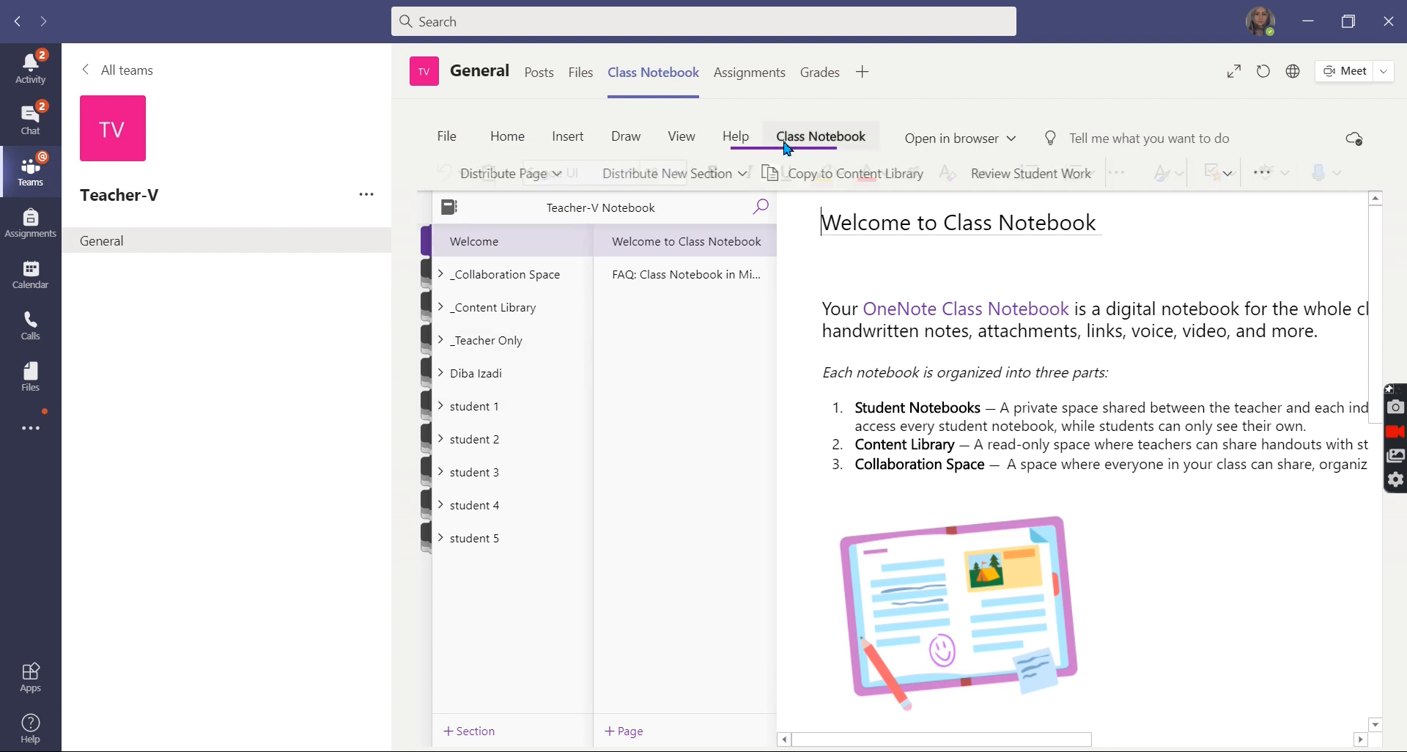
pyautogui.click(551, 177)
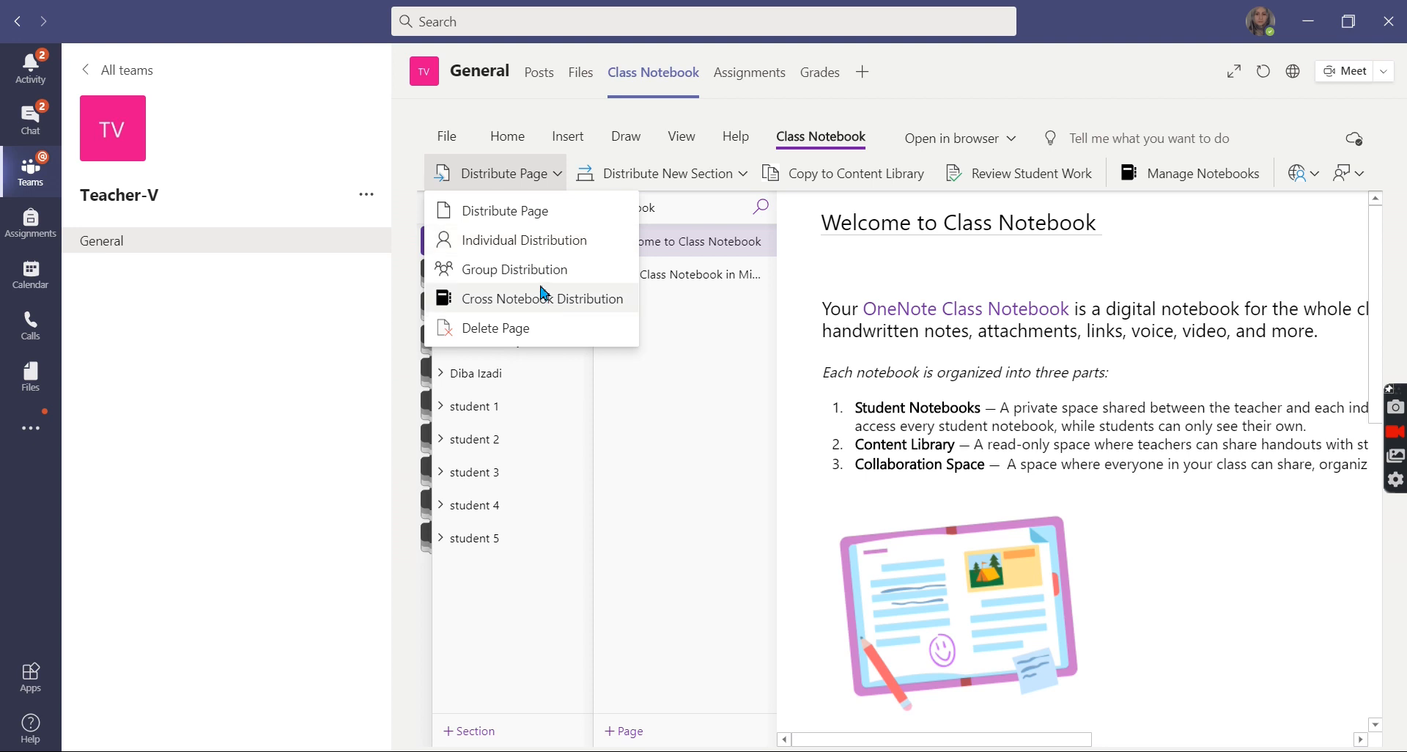
pyautogui.click(678, 424)
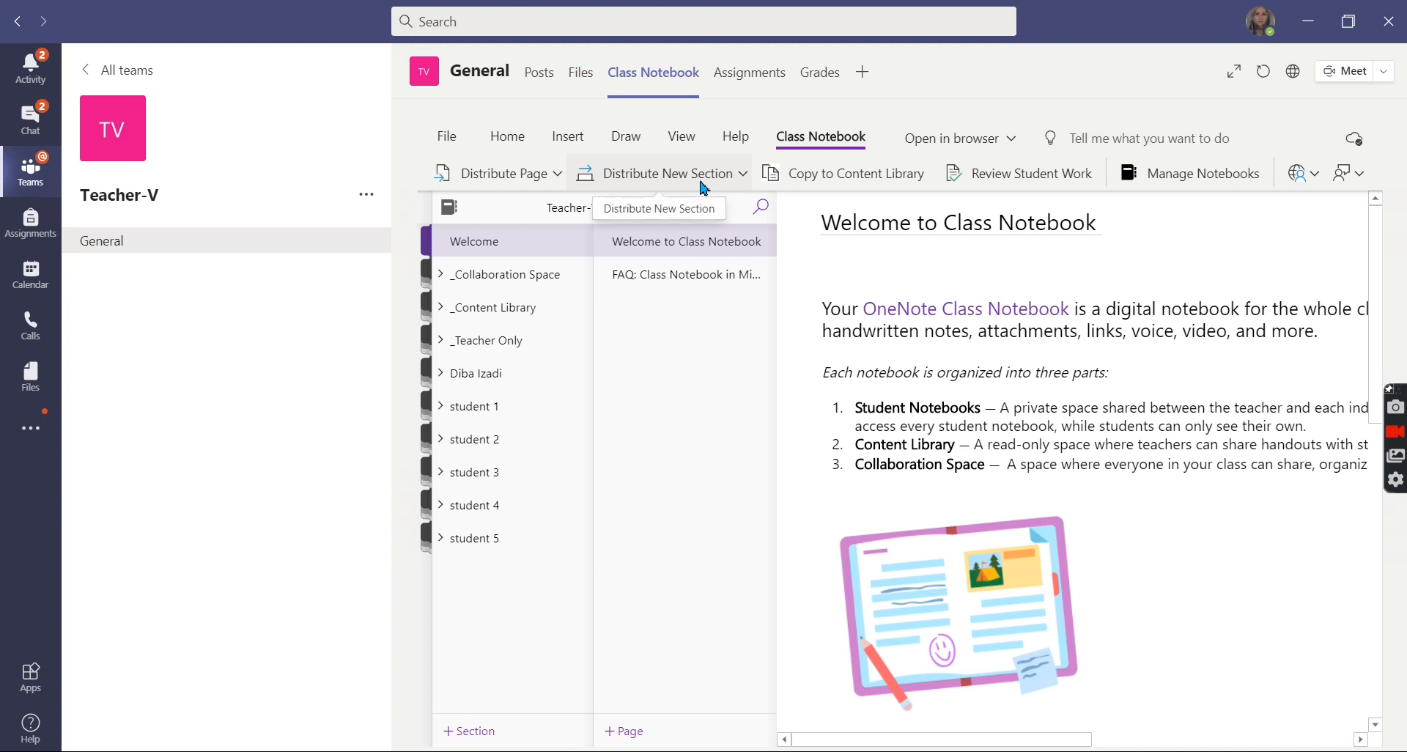
pyautogui.click(737, 177)
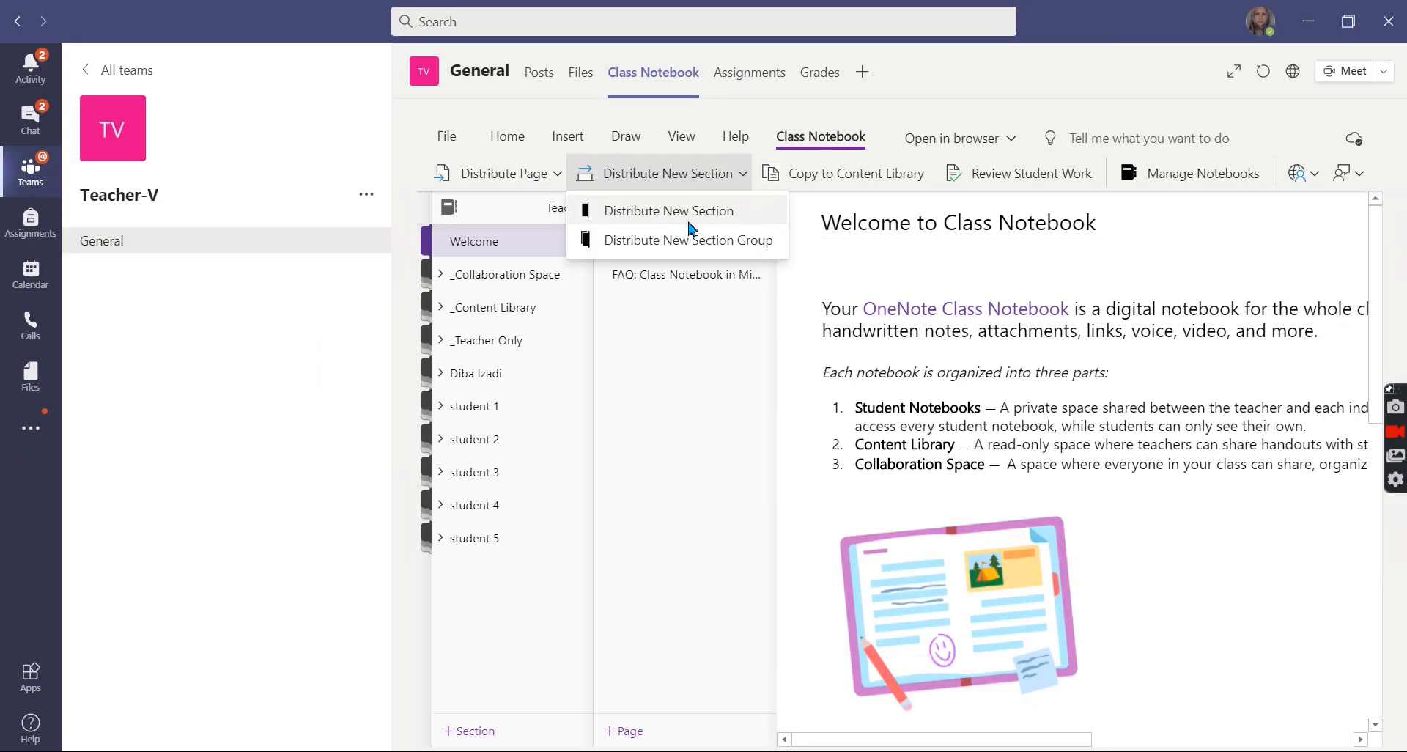
pyautogui.click(683, 218)
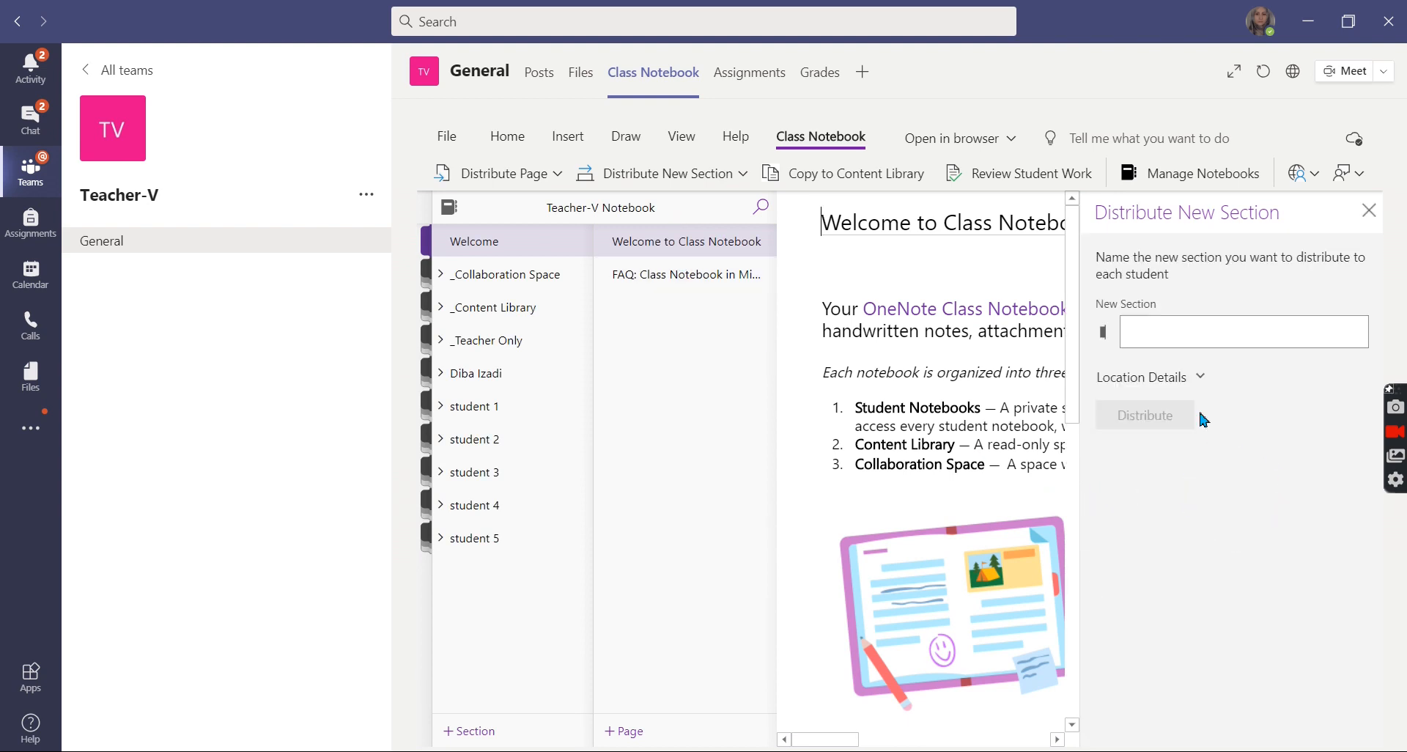
pyautogui.click(1135, 331)
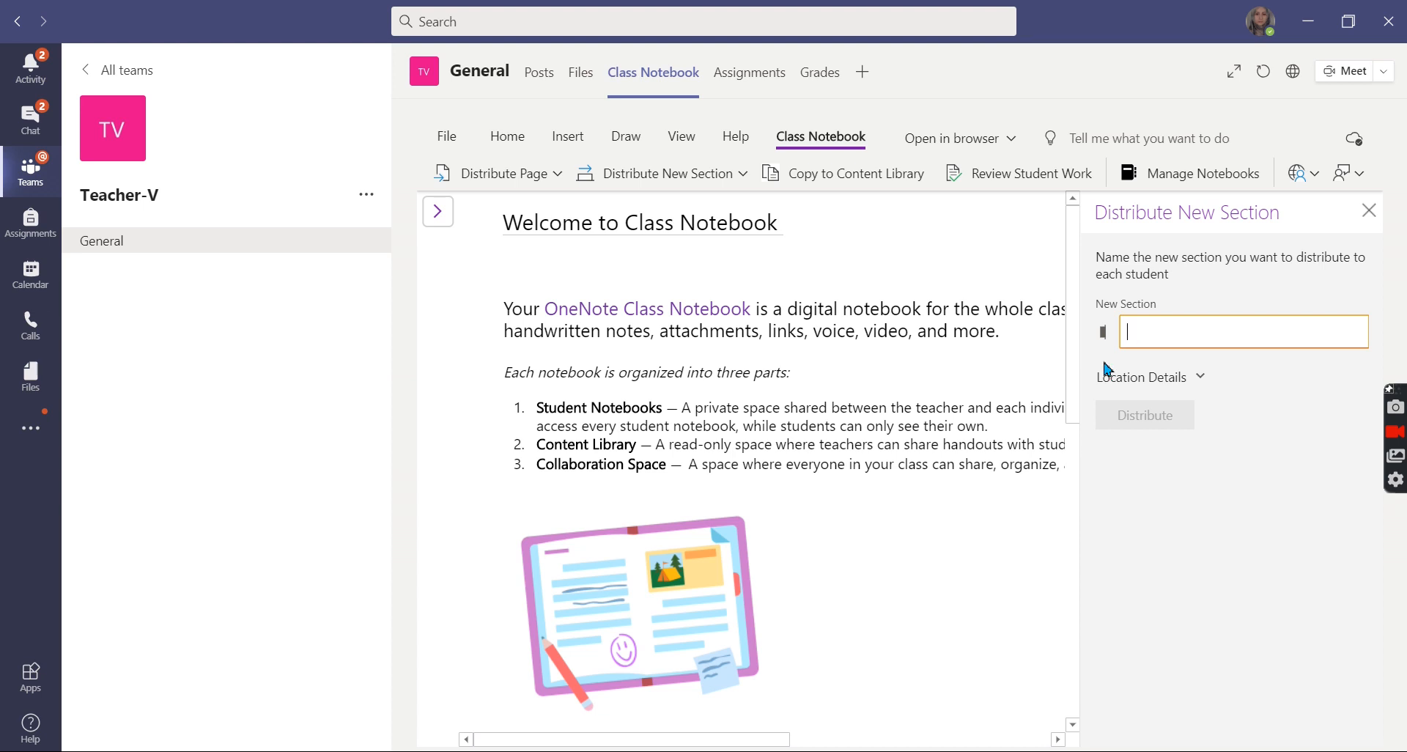
pyautogui.write('Lab')
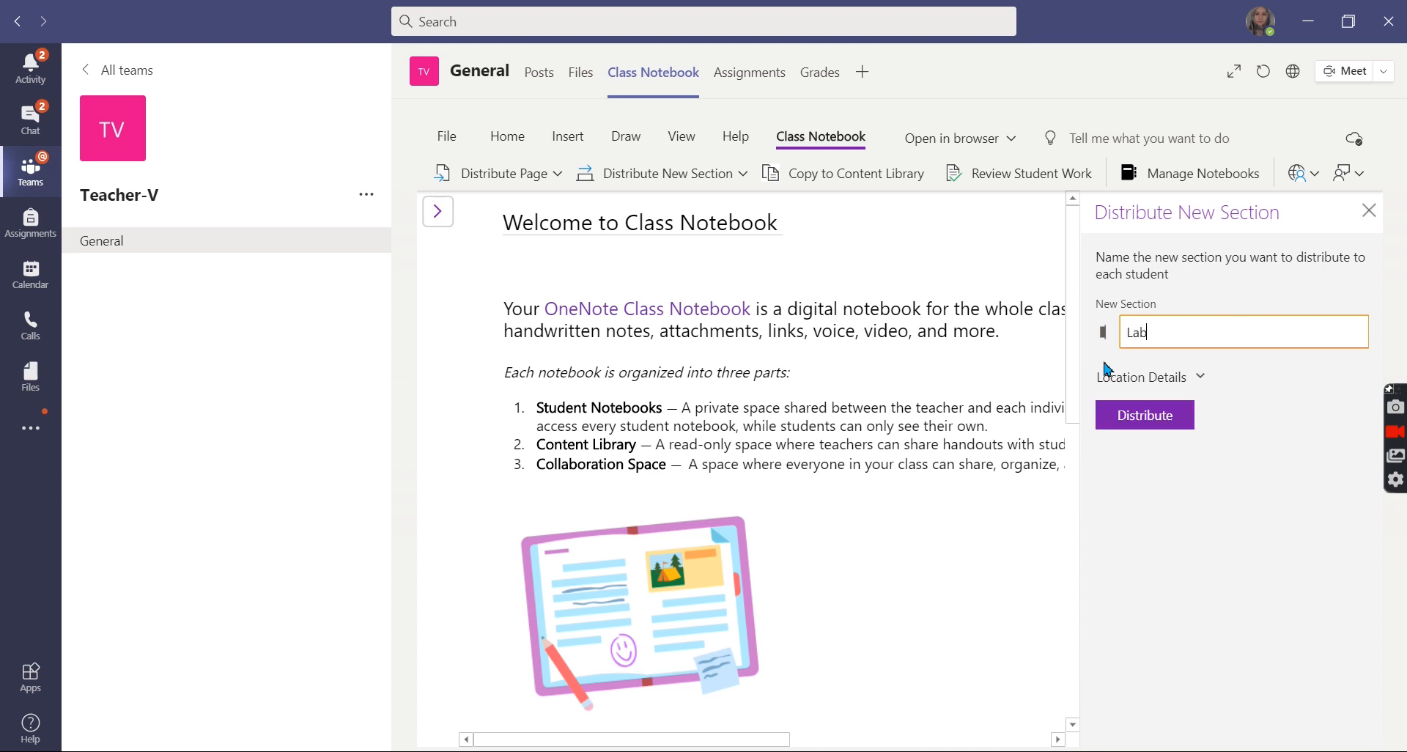
pyautogui.click(1129, 421)
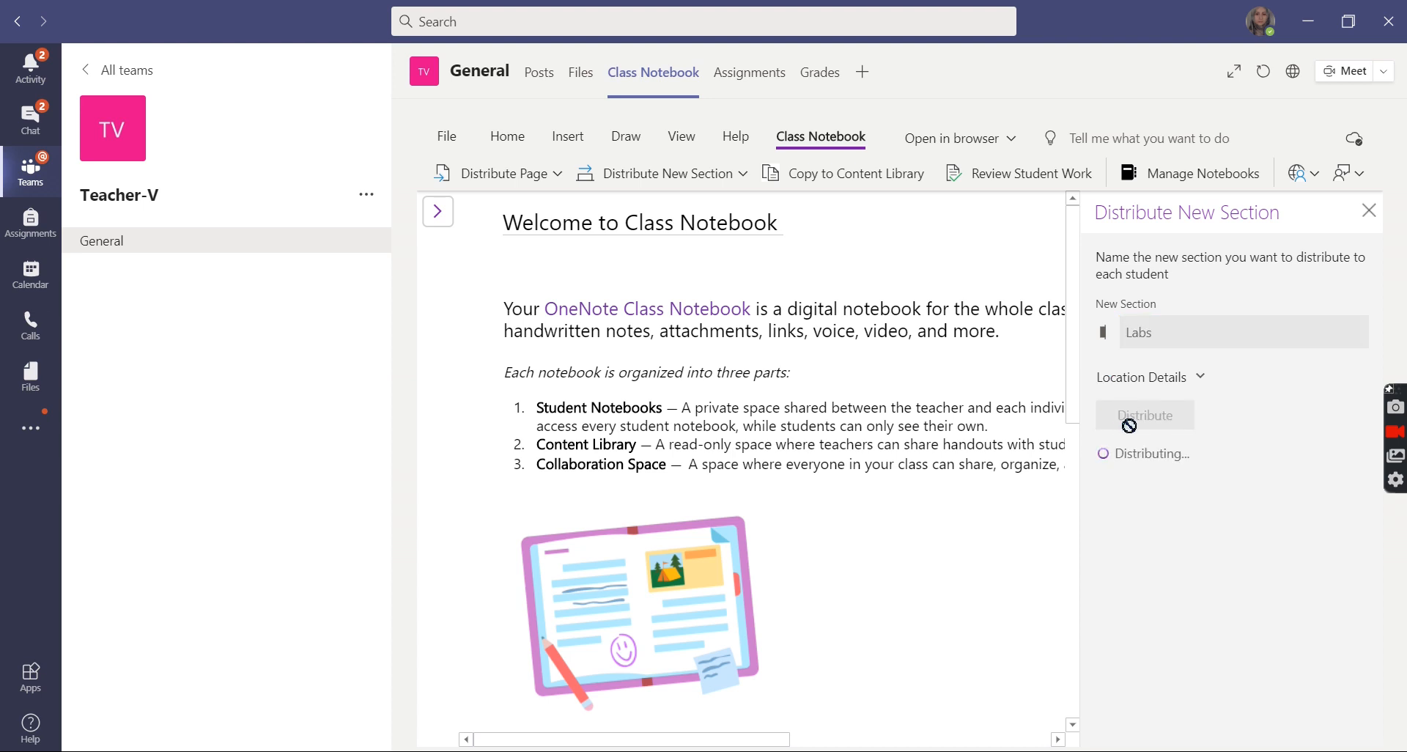
# Step: Show the section list and check the notebooks of student 1 and student 2 for the Labs section
pyautogui.click(443, 217)
pyautogui.click(443, 408)
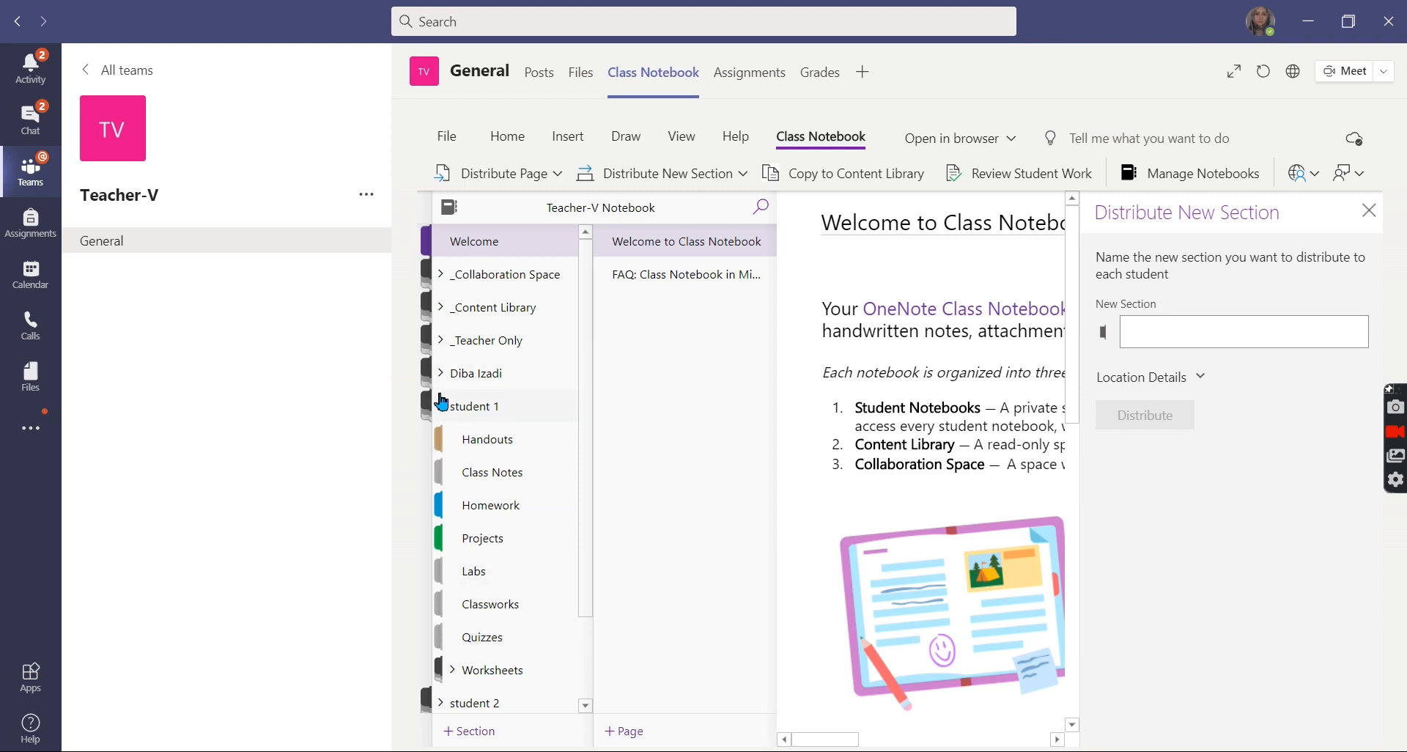
pyautogui.scroll(-3, 496, 476)
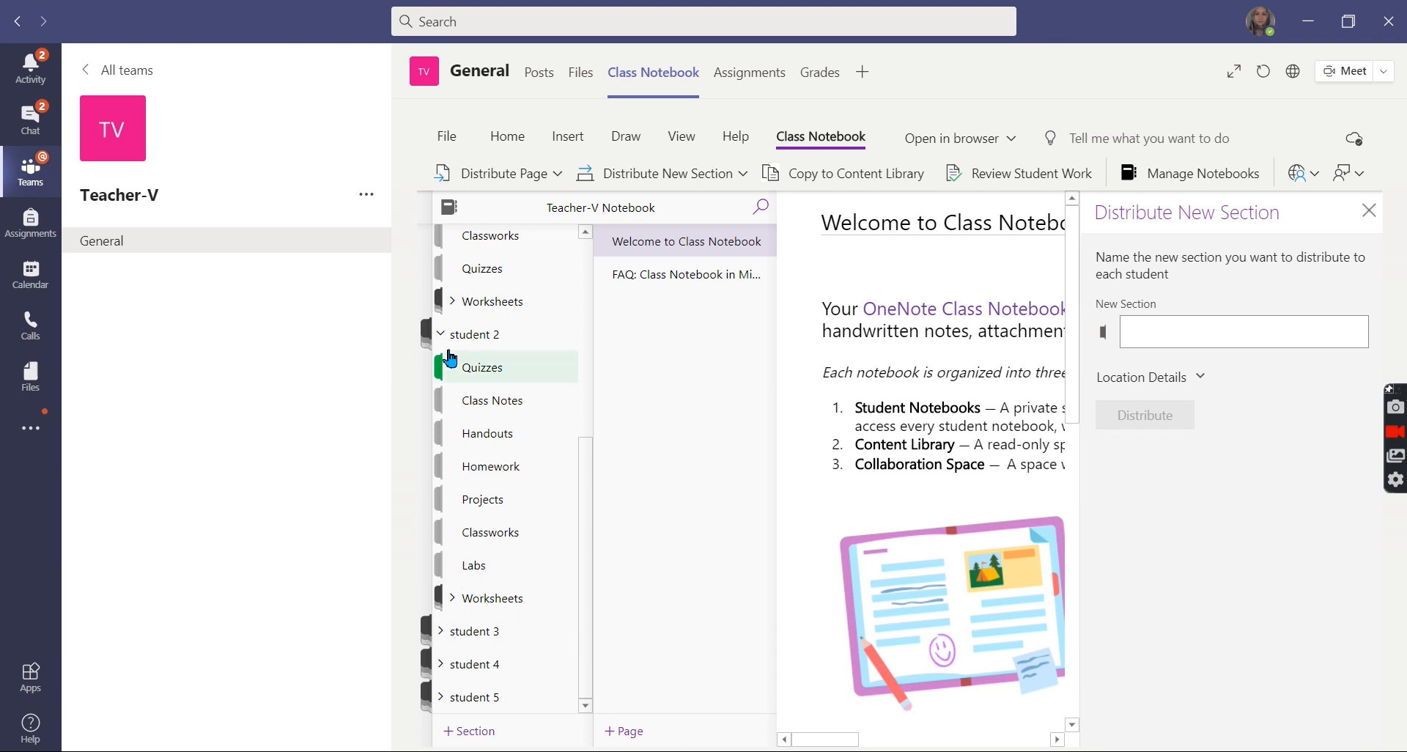
pyautogui.scroll(6, 468, 513)
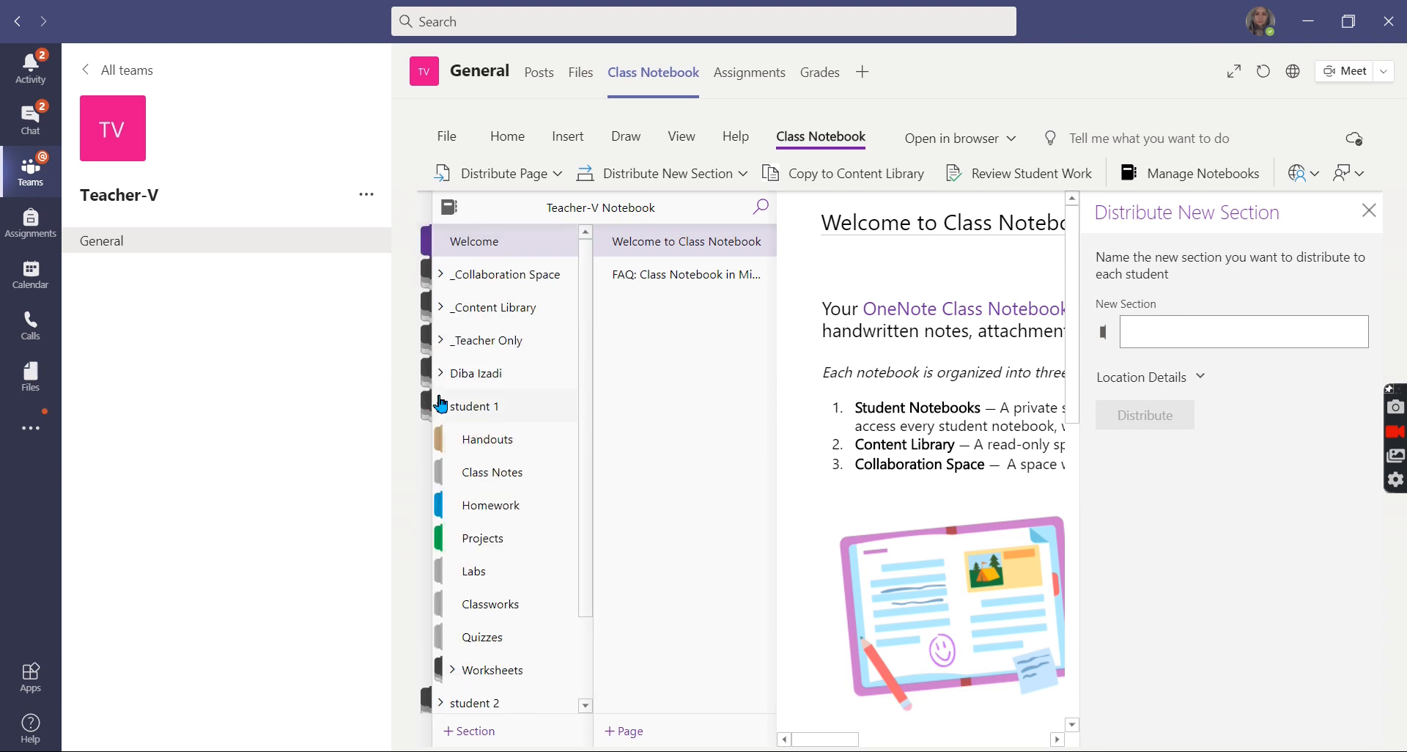
# Step: Collapse student 1's notebook, open the Labs section of the student listed above student 1, and collapse that notebook
pyautogui.click(440, 406)
pyautogui.click(442, 374)
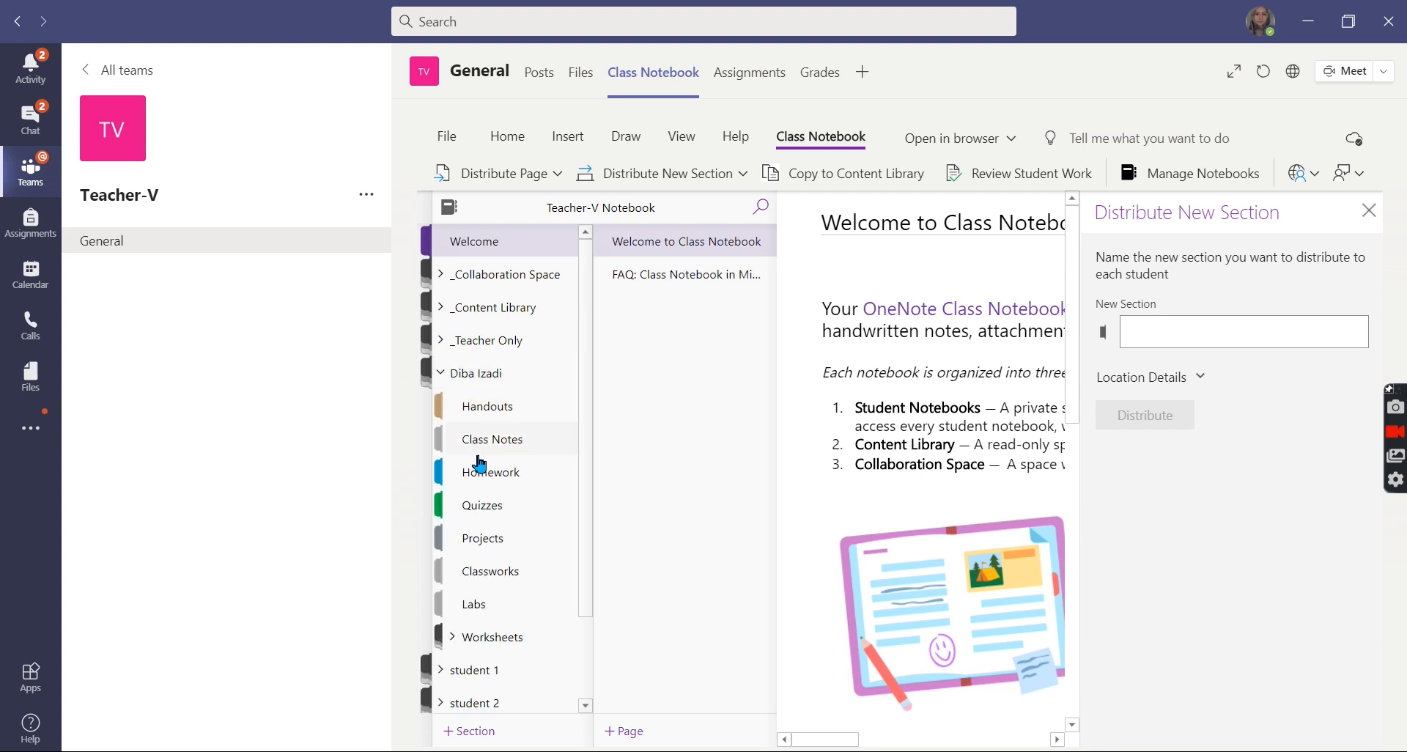
pyautogui.click(474, 608)
pyautogui.click(444, 370)
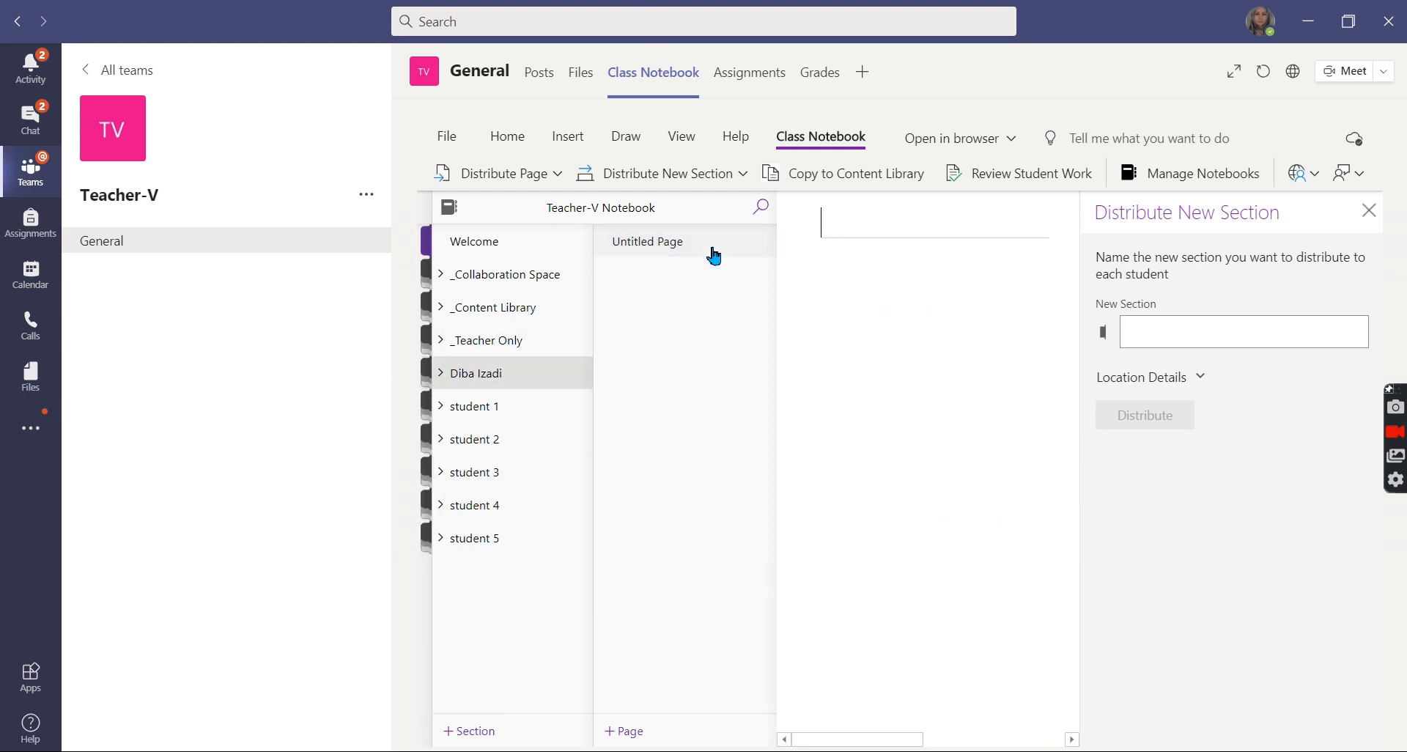
# Step: View the new section and section group distribution options and close the Distribute New Section pane
pyautogui.click(732, 181)
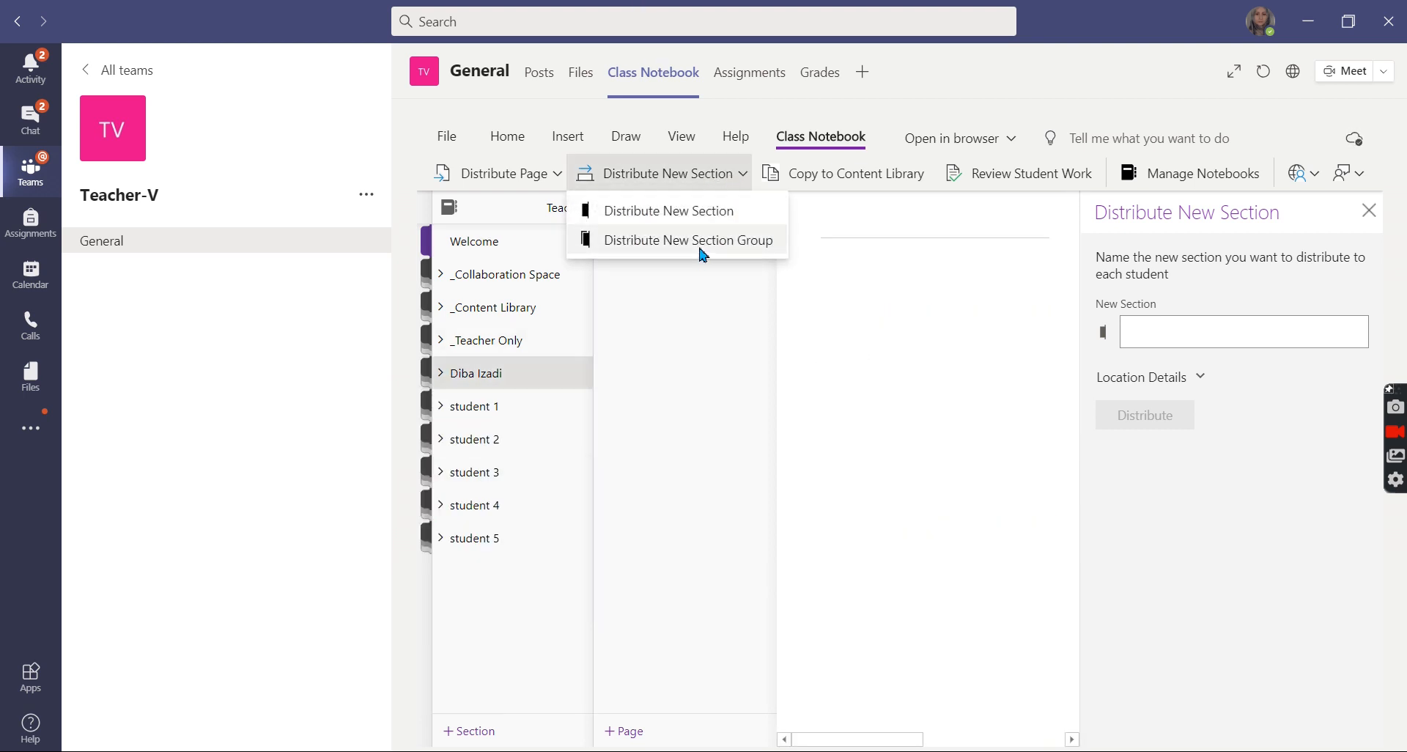
pyautogui.click(1377, 216)
pyautogui.click(1377, 215)
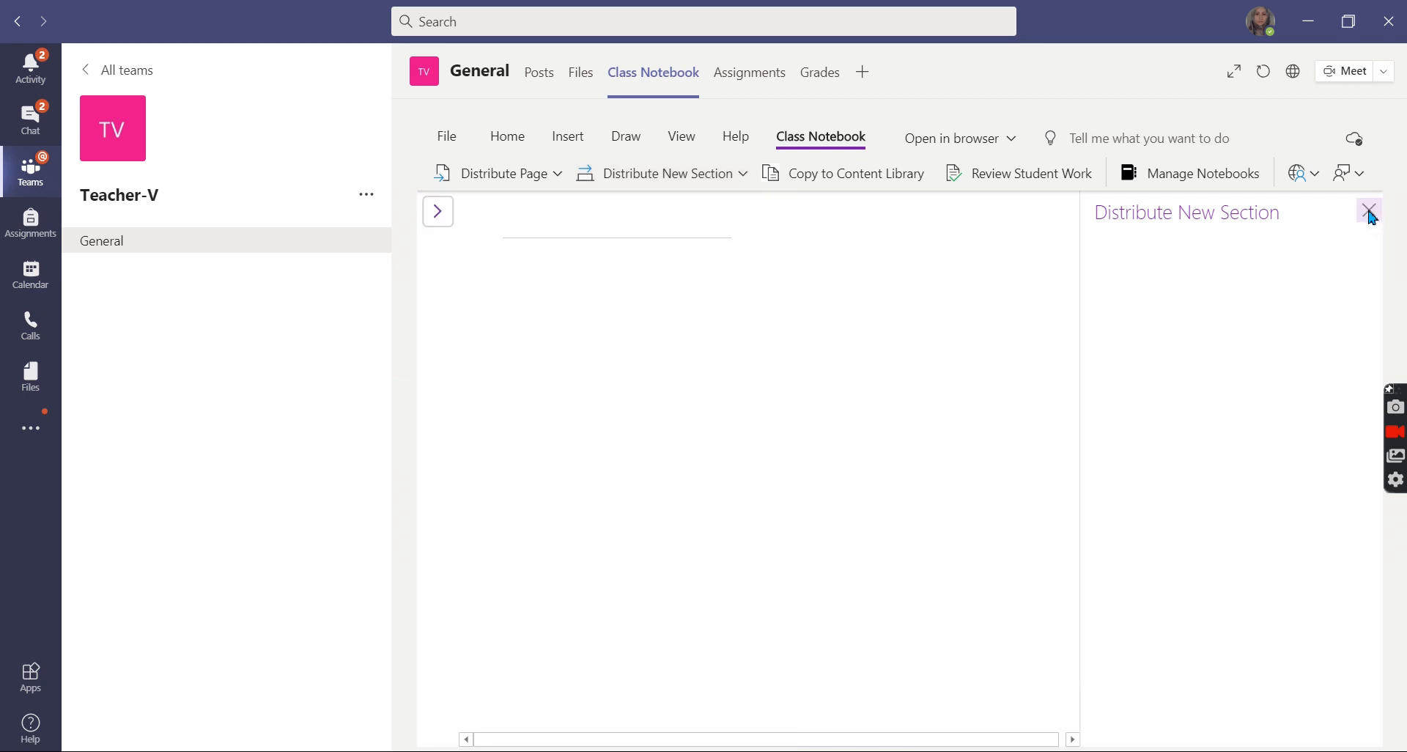
# Step: Start distributing a new section group, show the section list, and expand the Worksheets group in student 1's notebook
pyautogui.click(729, 180)
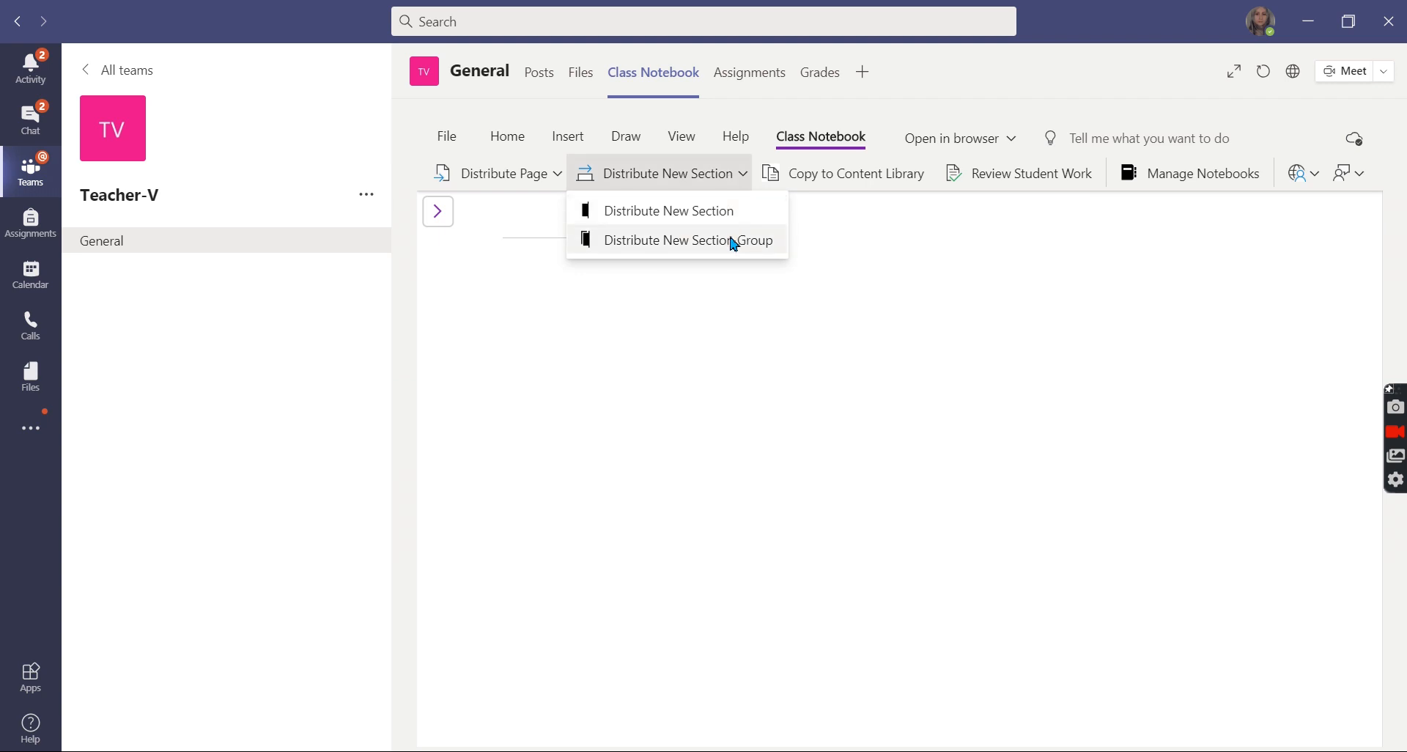
pyautogui.click(731, 238)
pyautogui.click(438, 212)
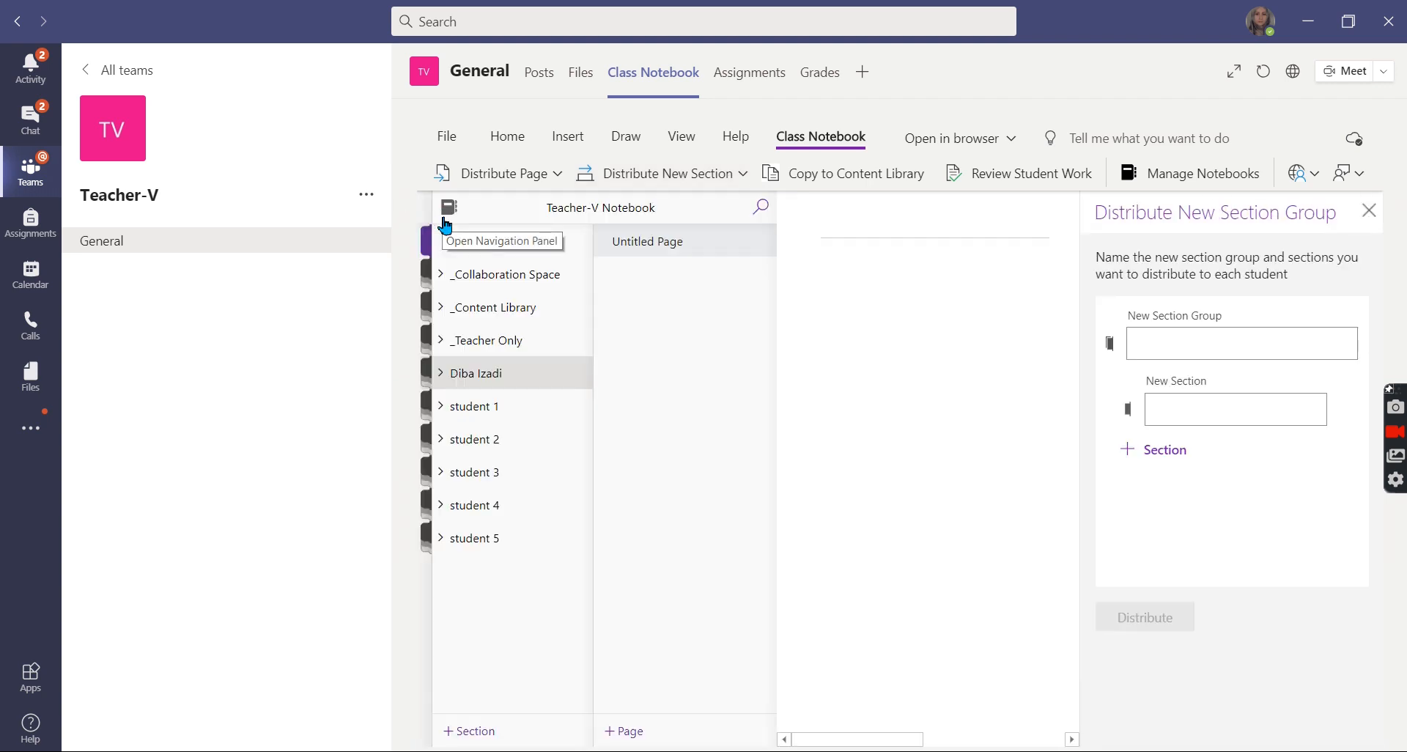
pyautogui.click(441, 408)
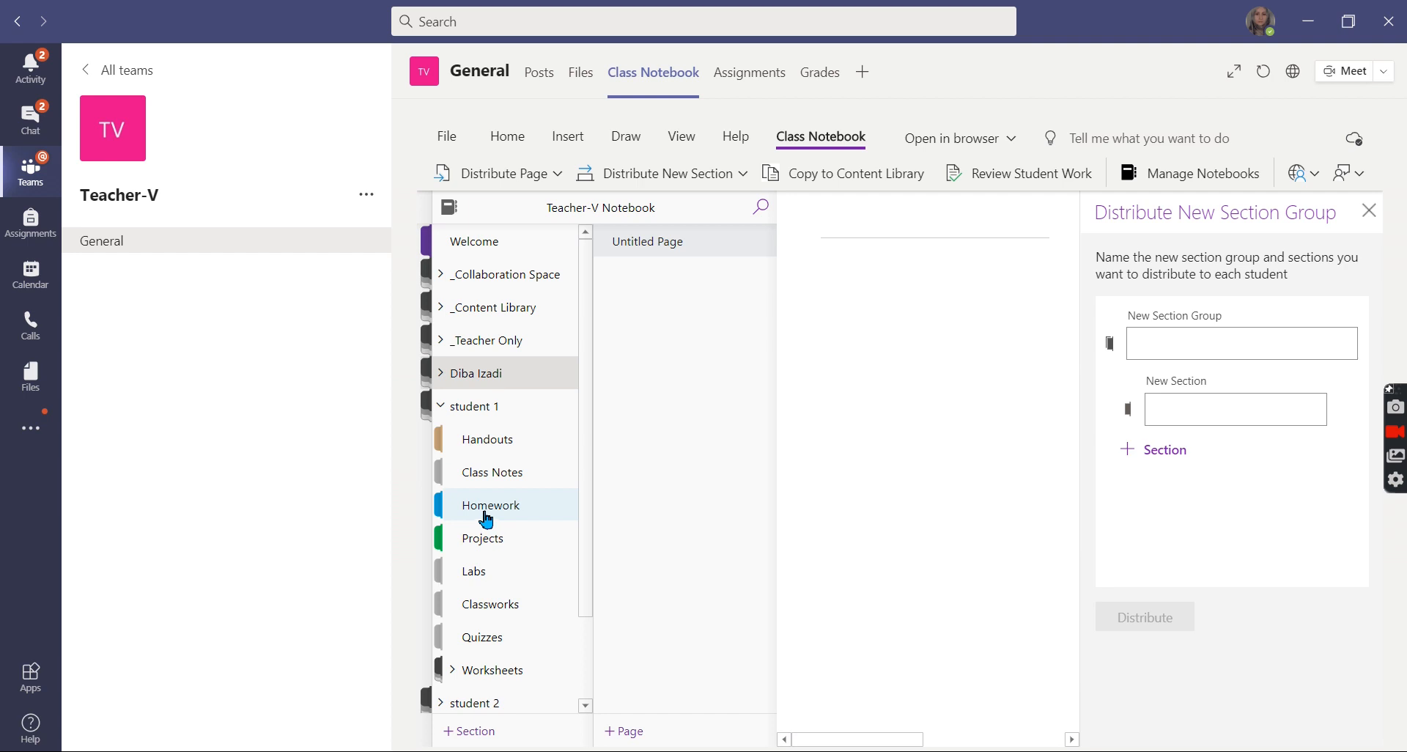
pyautogui.scroll(-3, 462, 568)
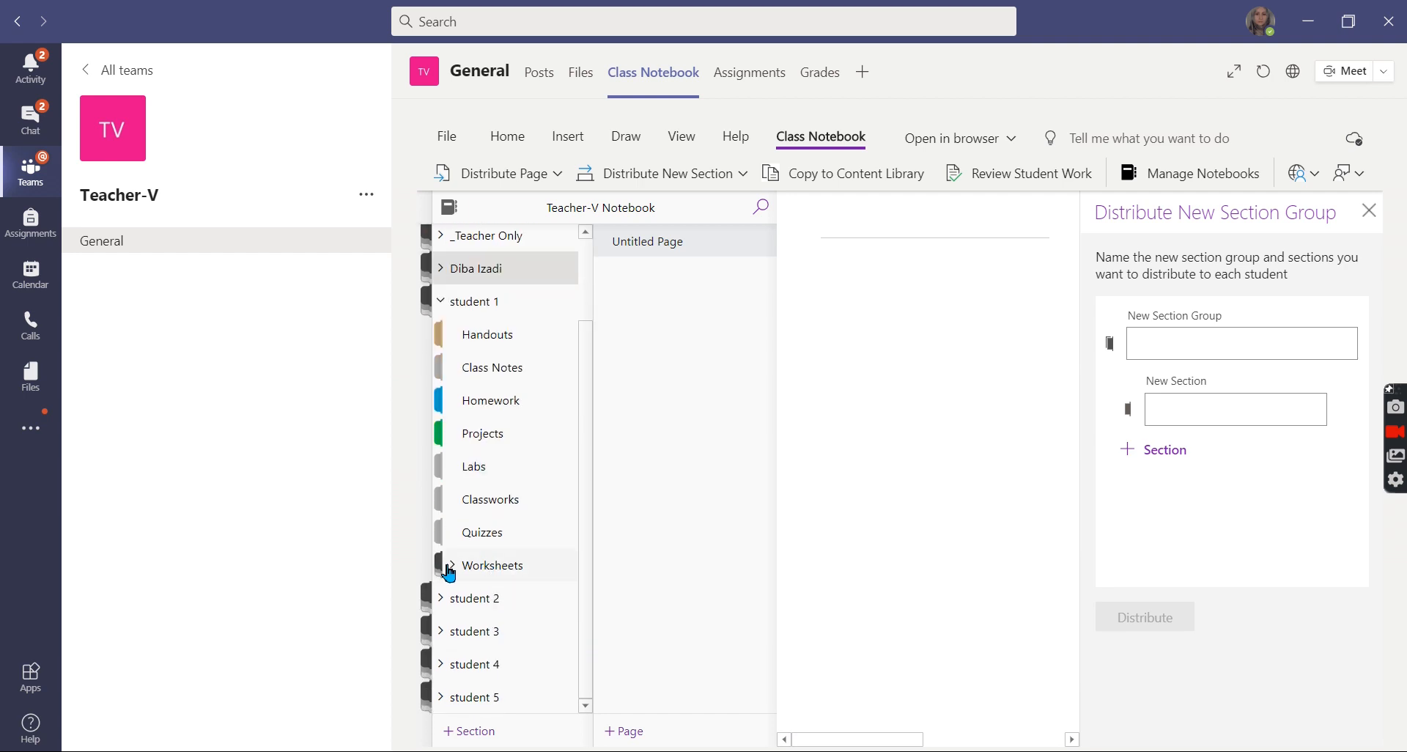
pyautogui.click(450, 568)
pyautogui.scroll(-2, 467, 583)
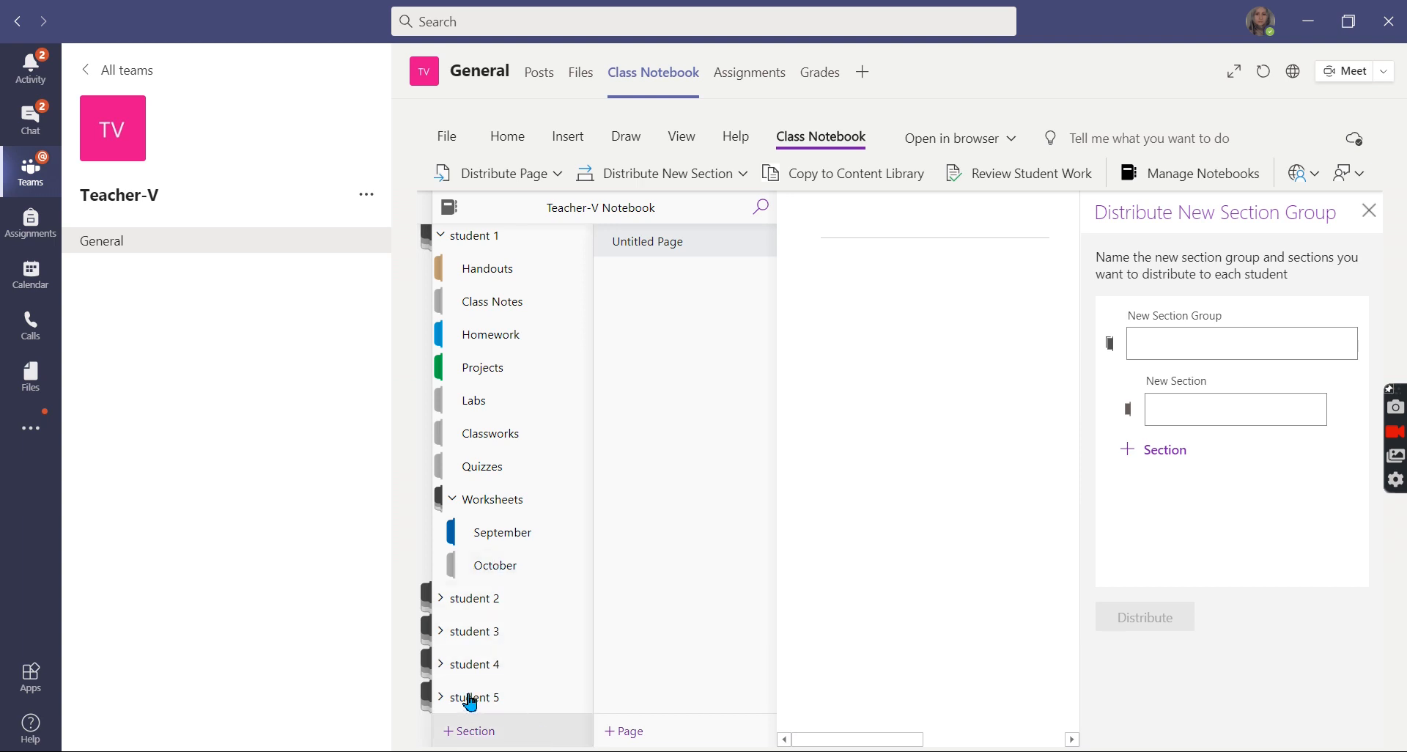
pyautogui.rightClick(495, 542)
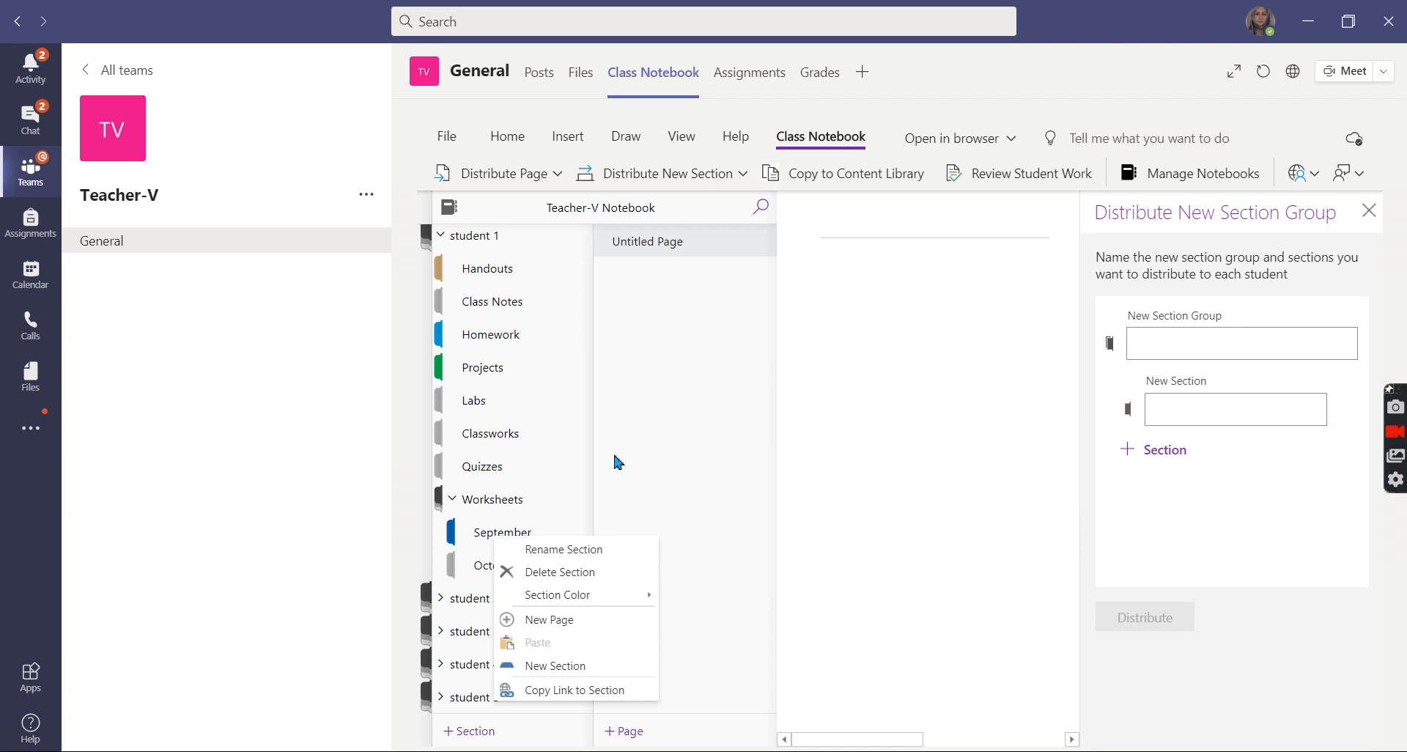
pyautogui.click(658, 481)
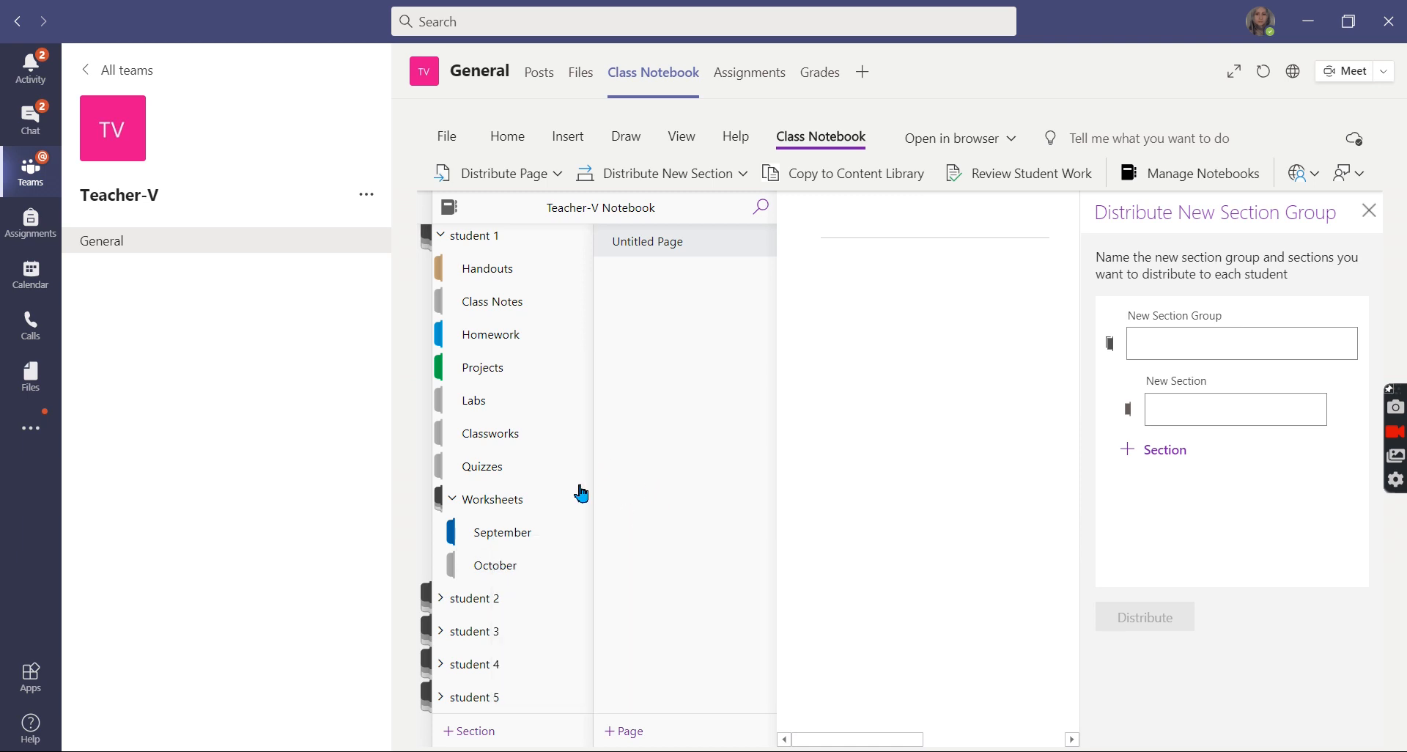
pyautogui.click(736, 176)
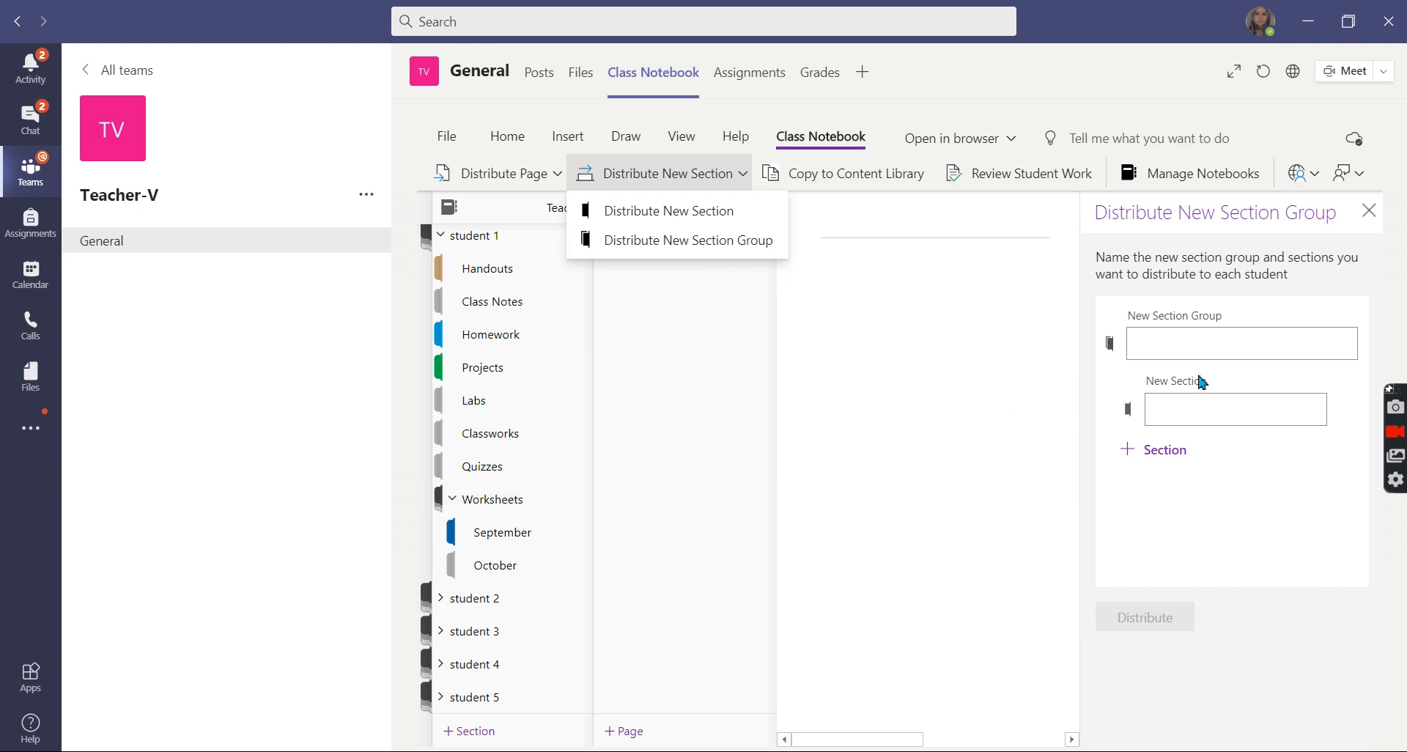
pyautogui.click(1155, 347)
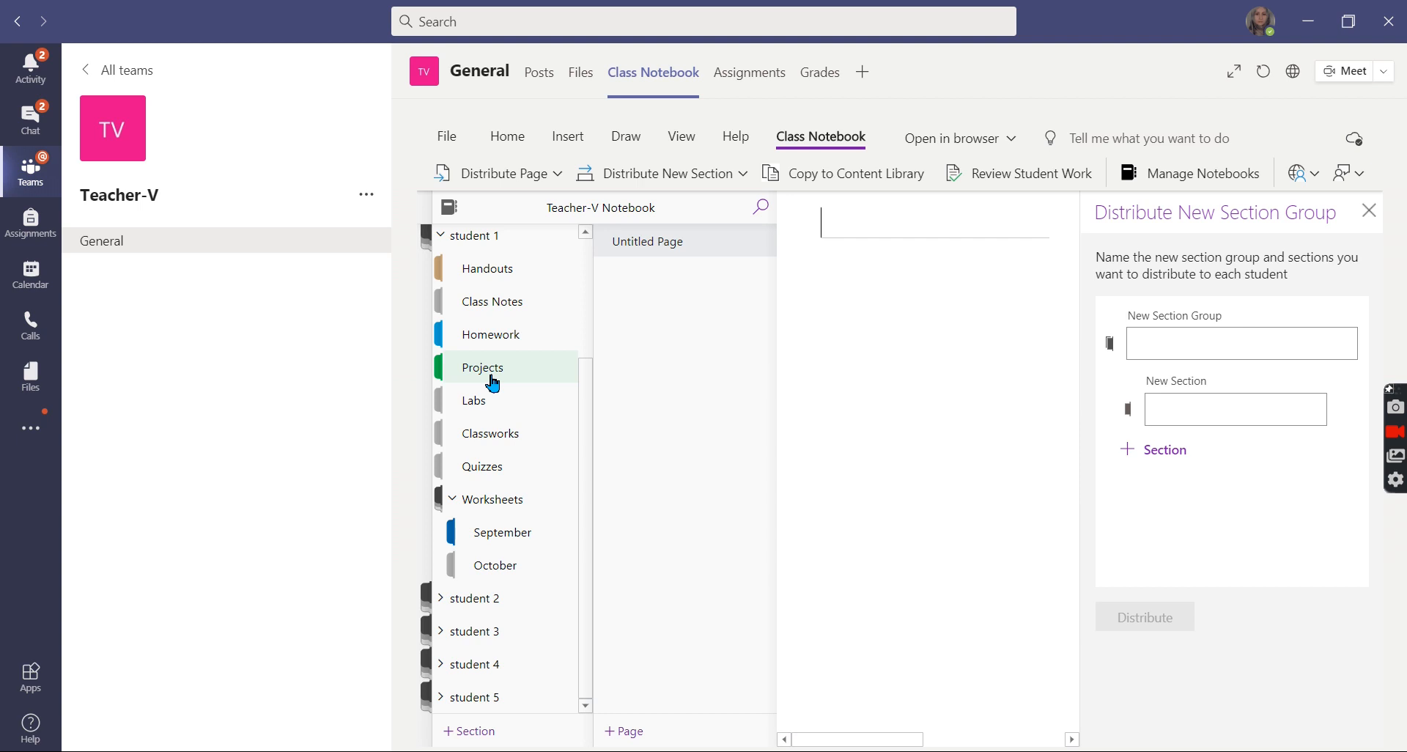
# Step: Distribute a new section group named ART with the sections Painting and Drawing to every student's notebook
pyautogui.click(1136, 343)
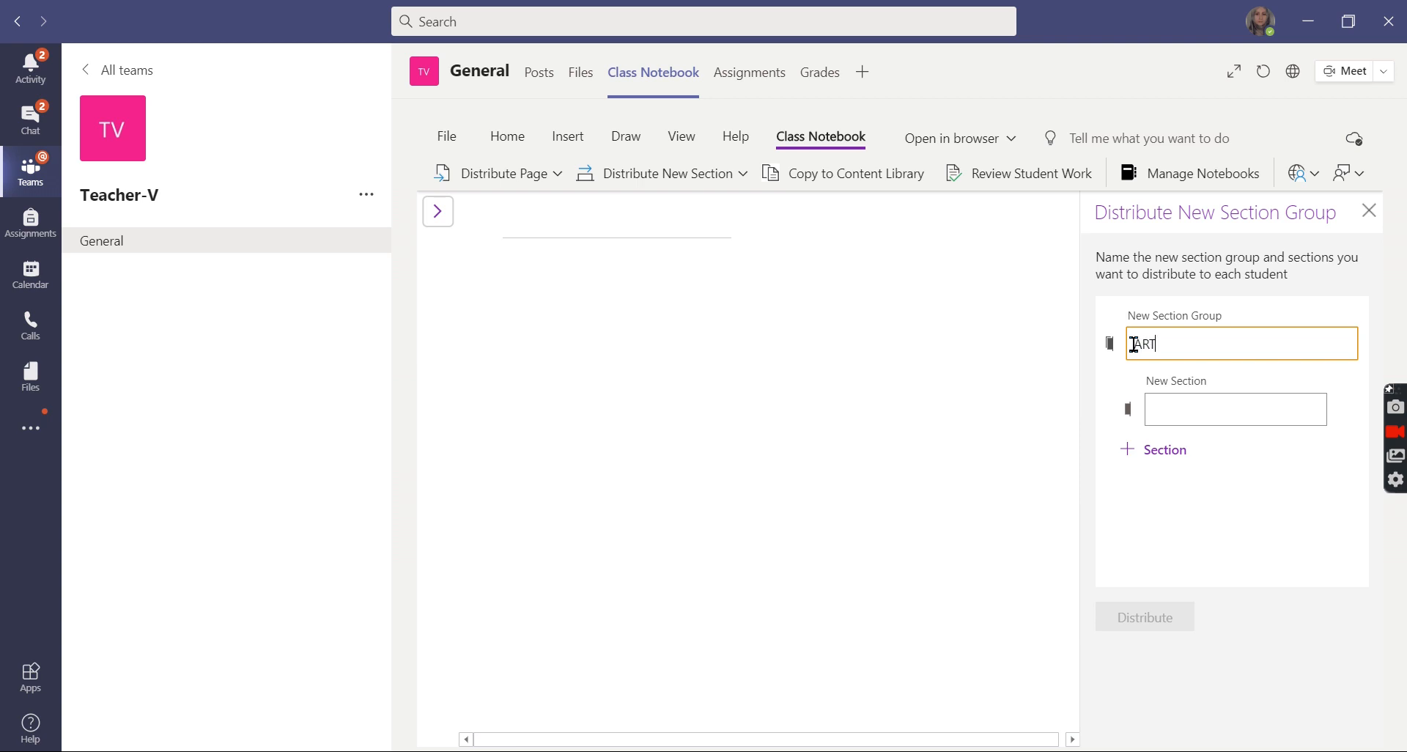
pyautogui.click(1174, 410)
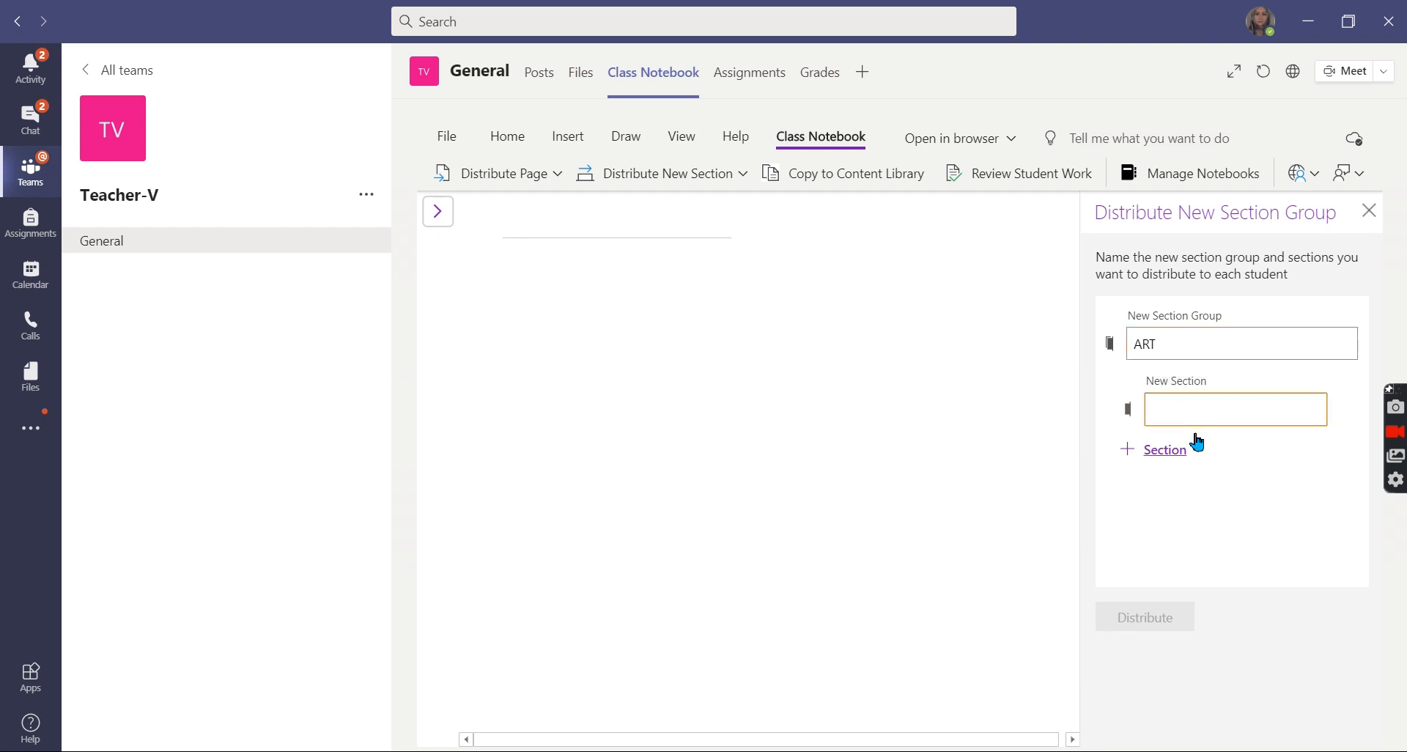
pyautogui.write('Painting')
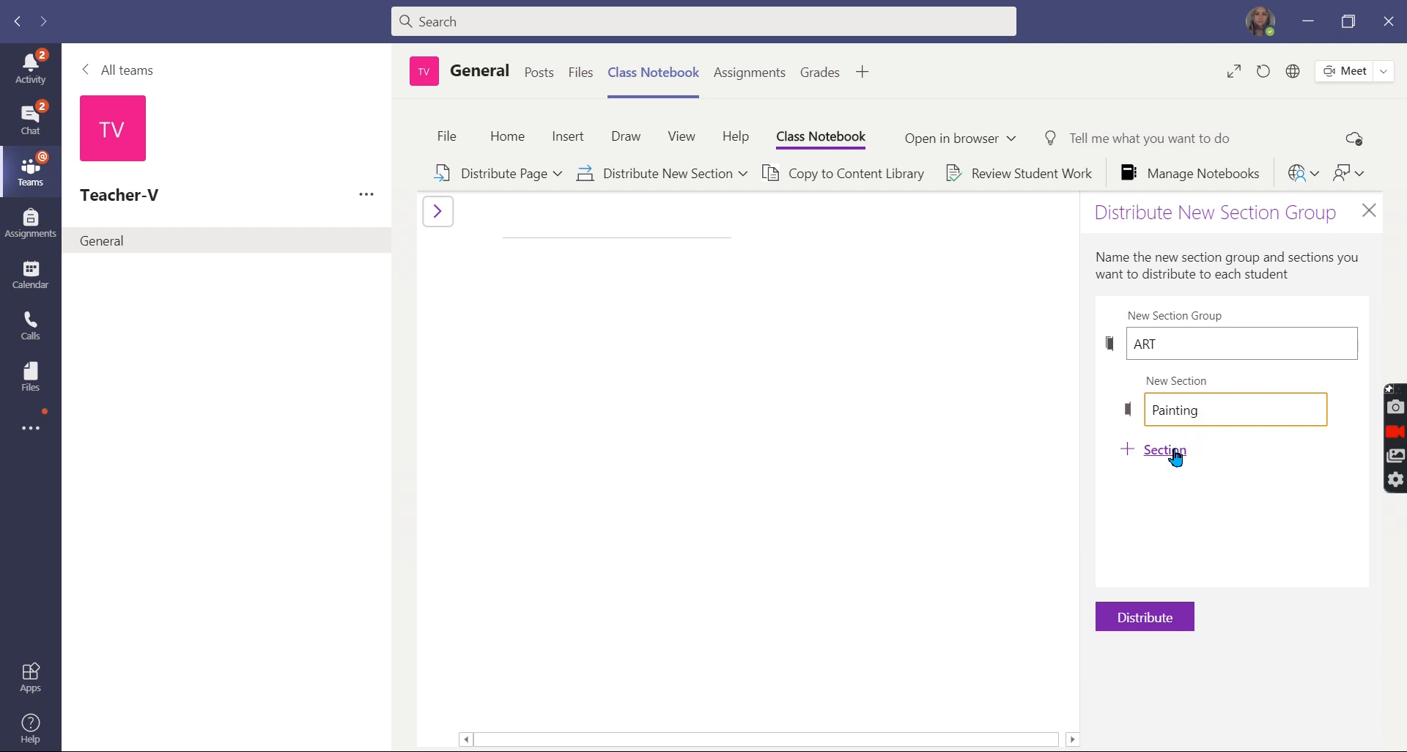
pyautogui.click(1164, 450)
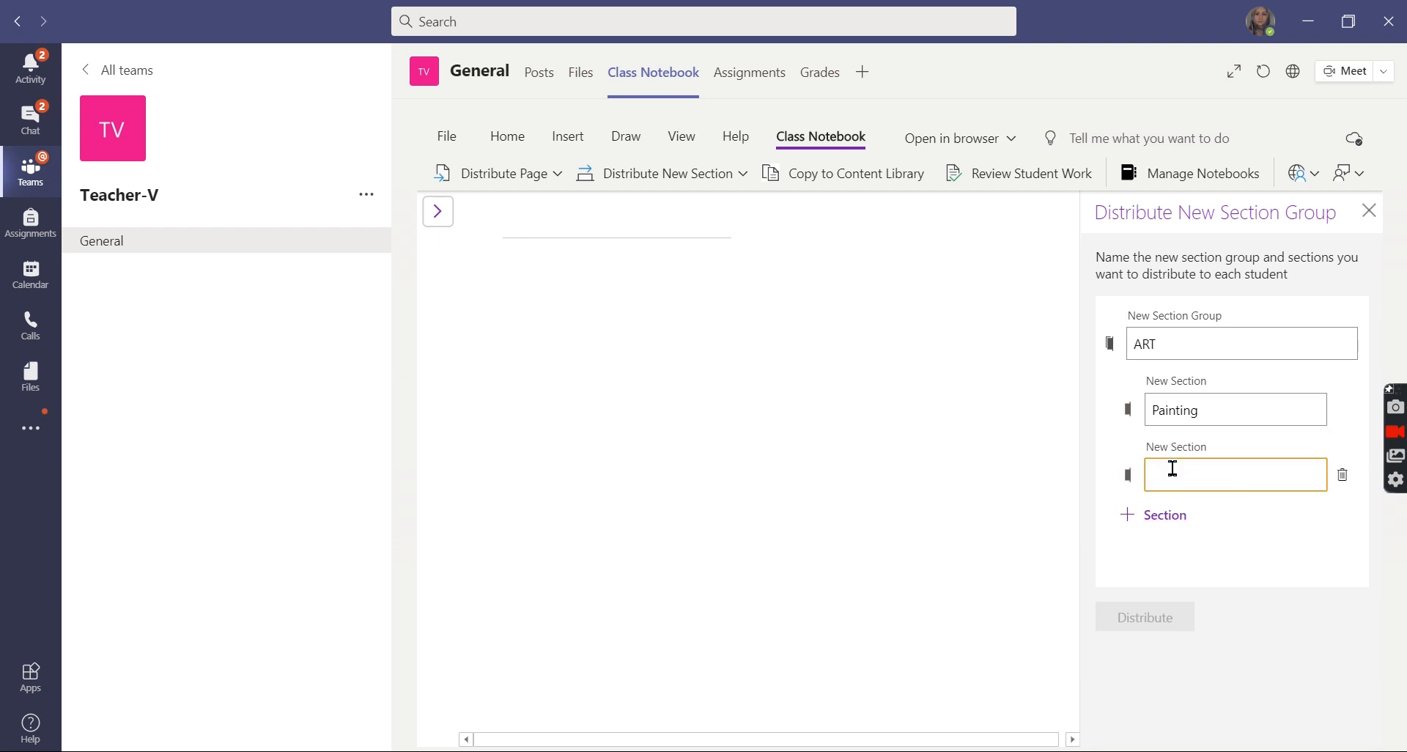
pyautogui.write('Drawing')
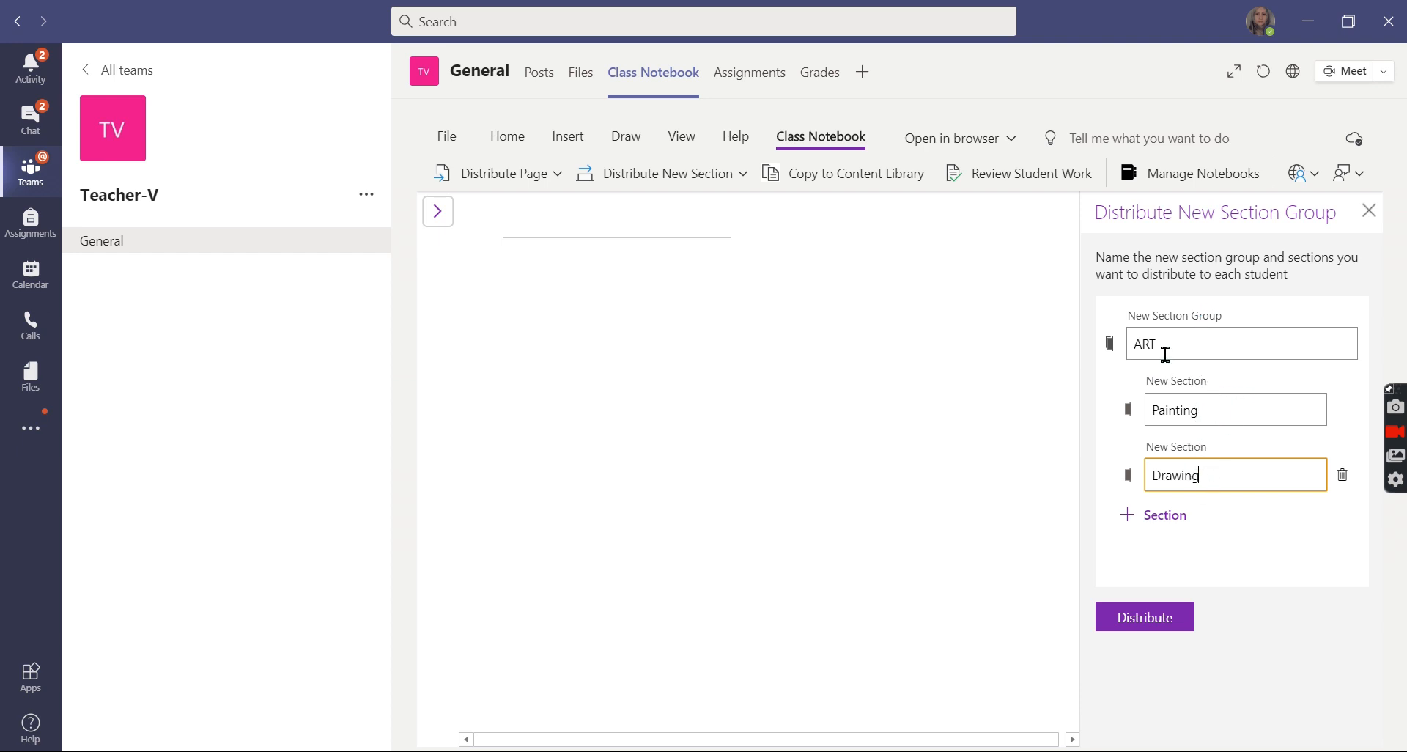
pyautogui.click(1165, 621)
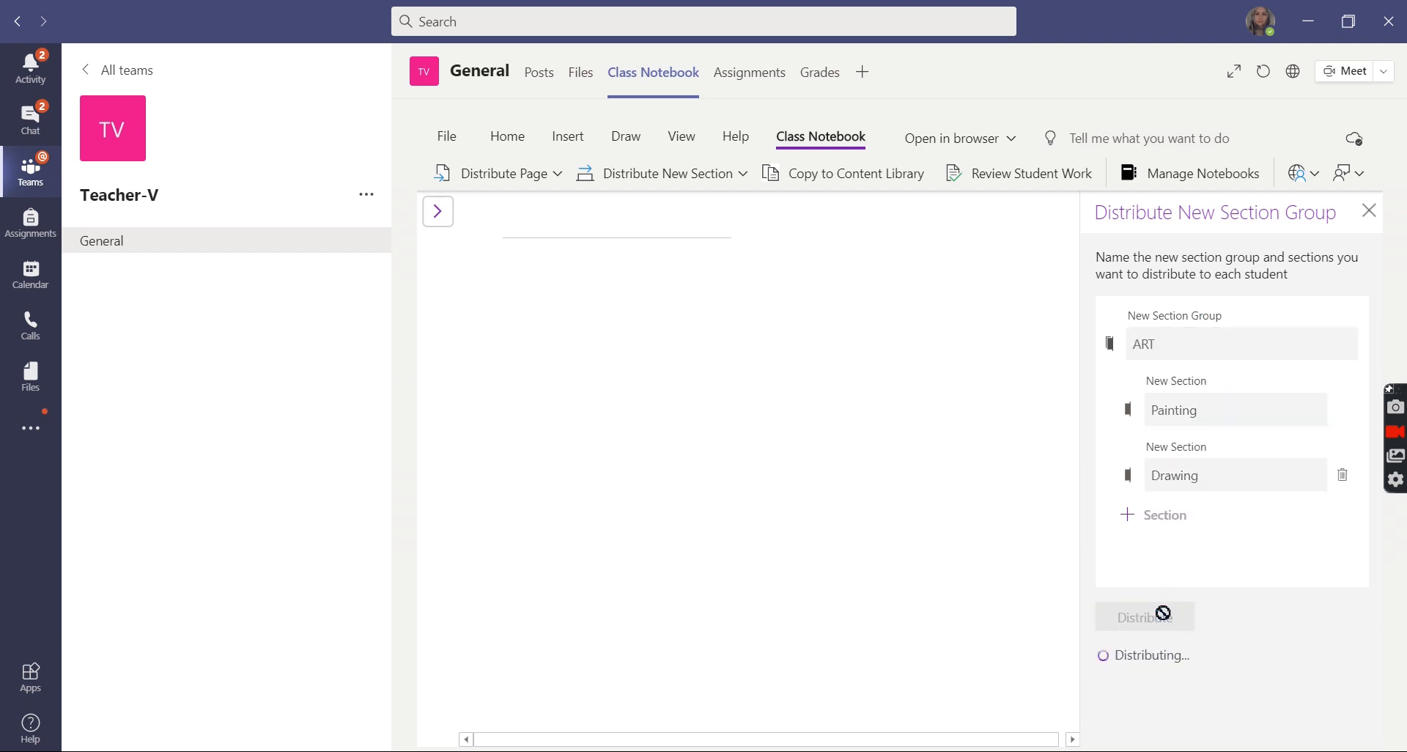
# Step: Show the section list, check student 1's notebook for the ART section group, and collapse that notebook
pyautogui.click(447, 222)
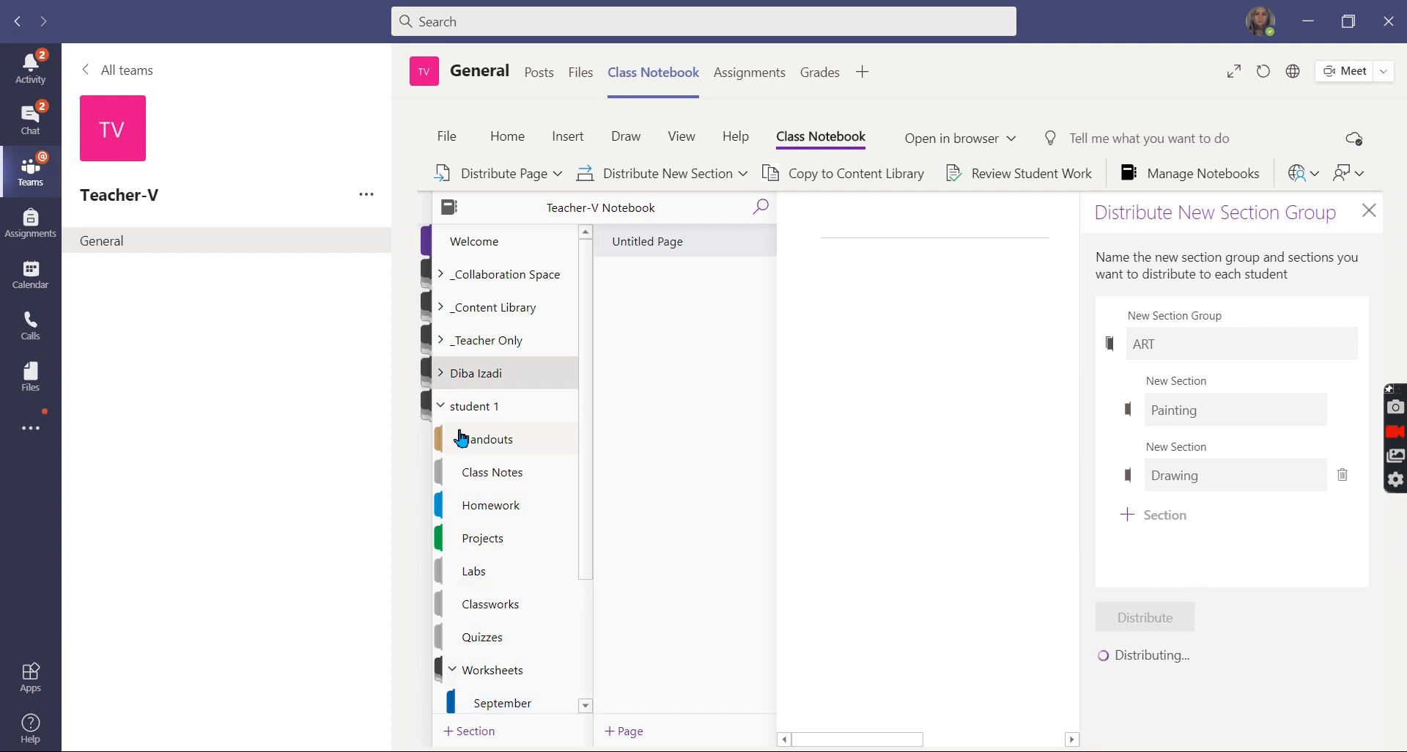
pyautogui.scroll(-4, 471, 437)
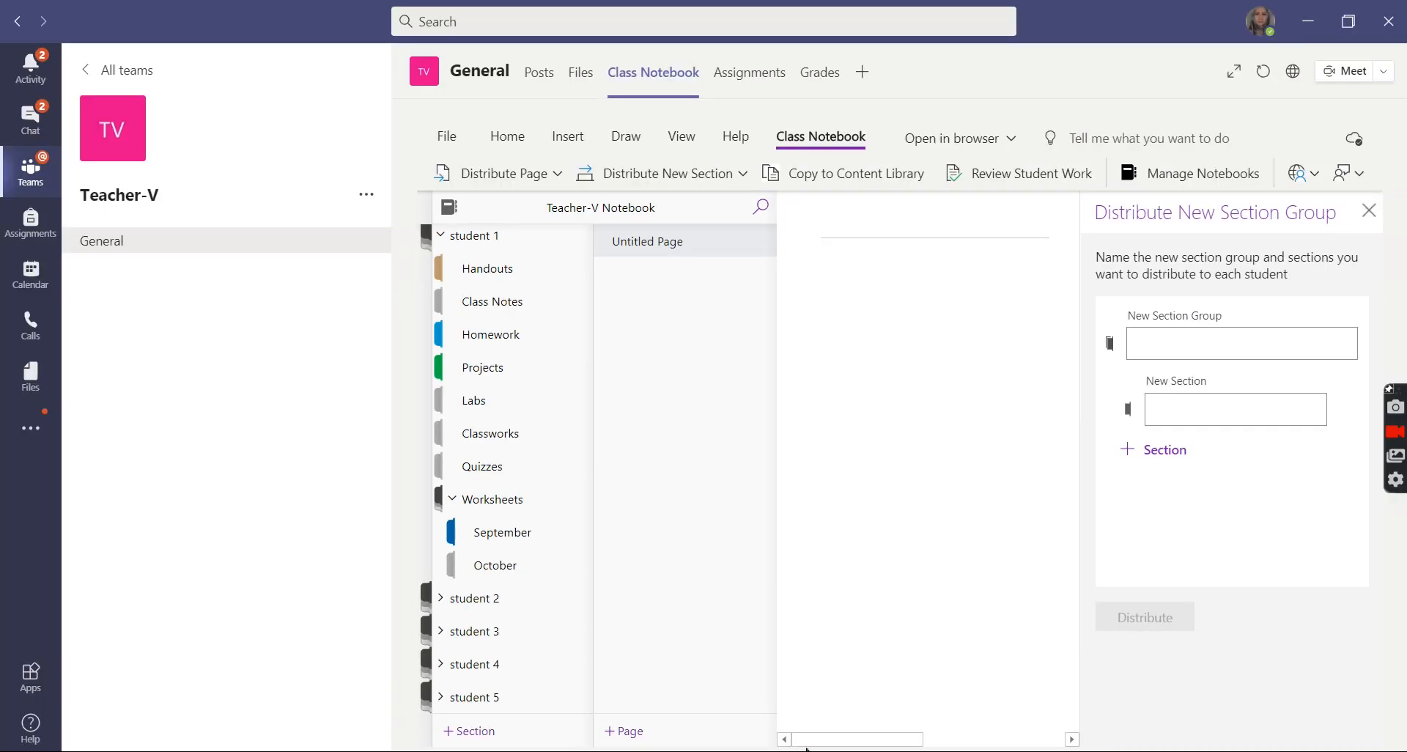
pyautogui.click(455, 236)
pyautogui.click(440, 407)
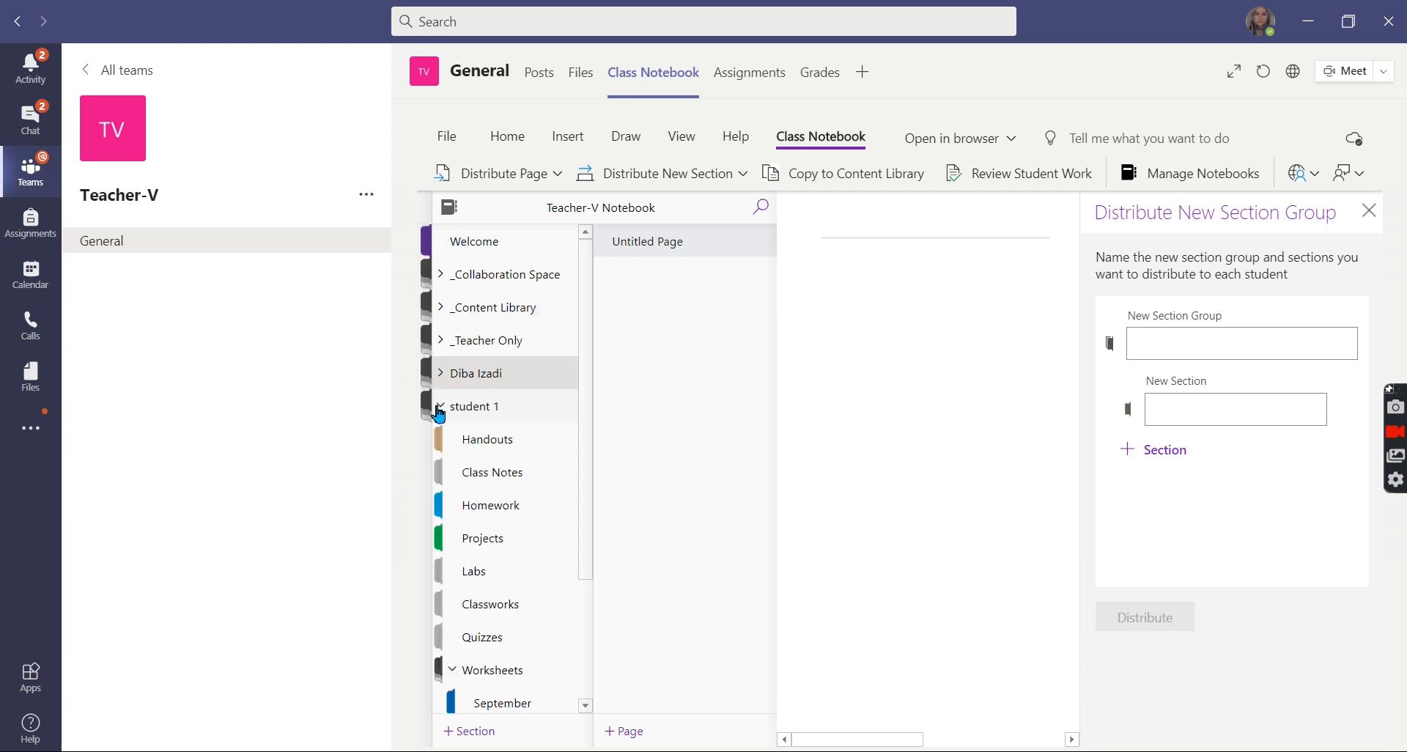
pyautogui.scroll(-2, 474, 579)
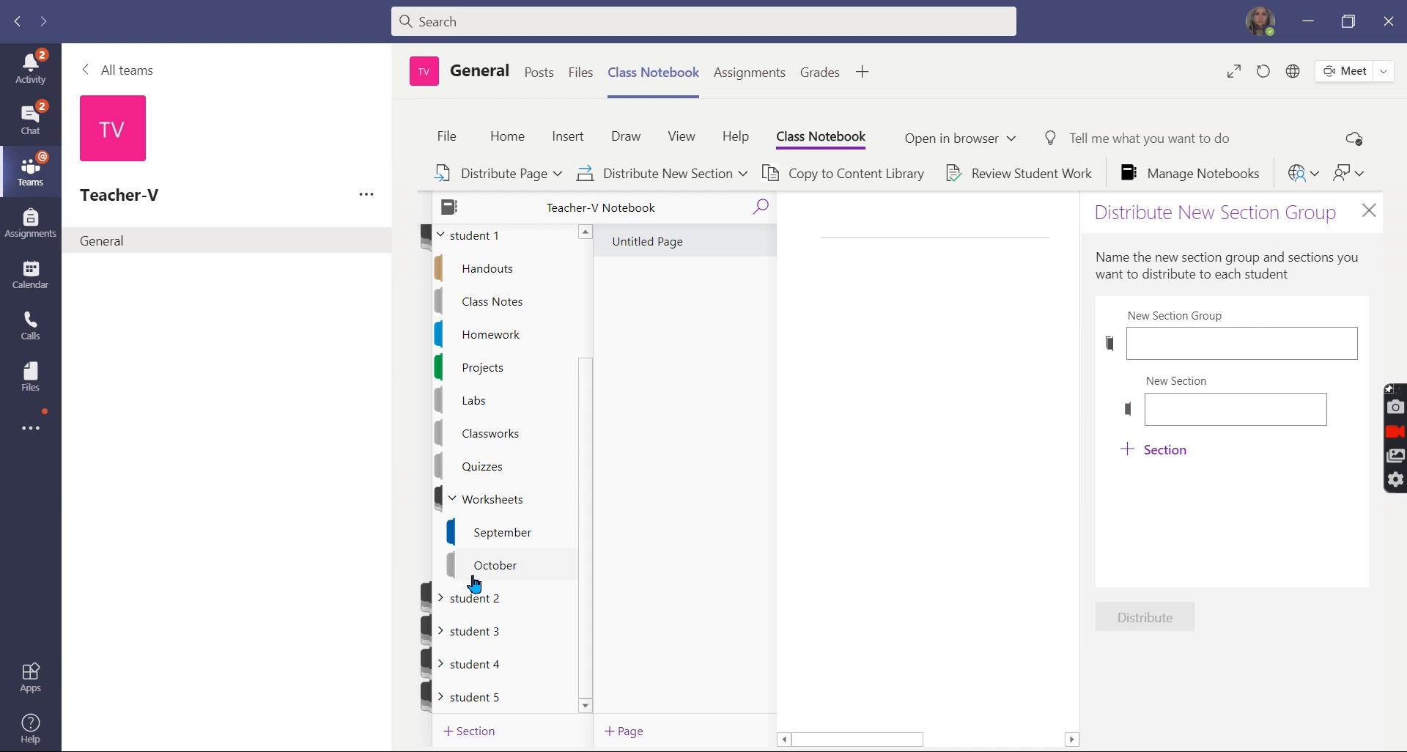
pyautogui.scroll(3, 489, 529)
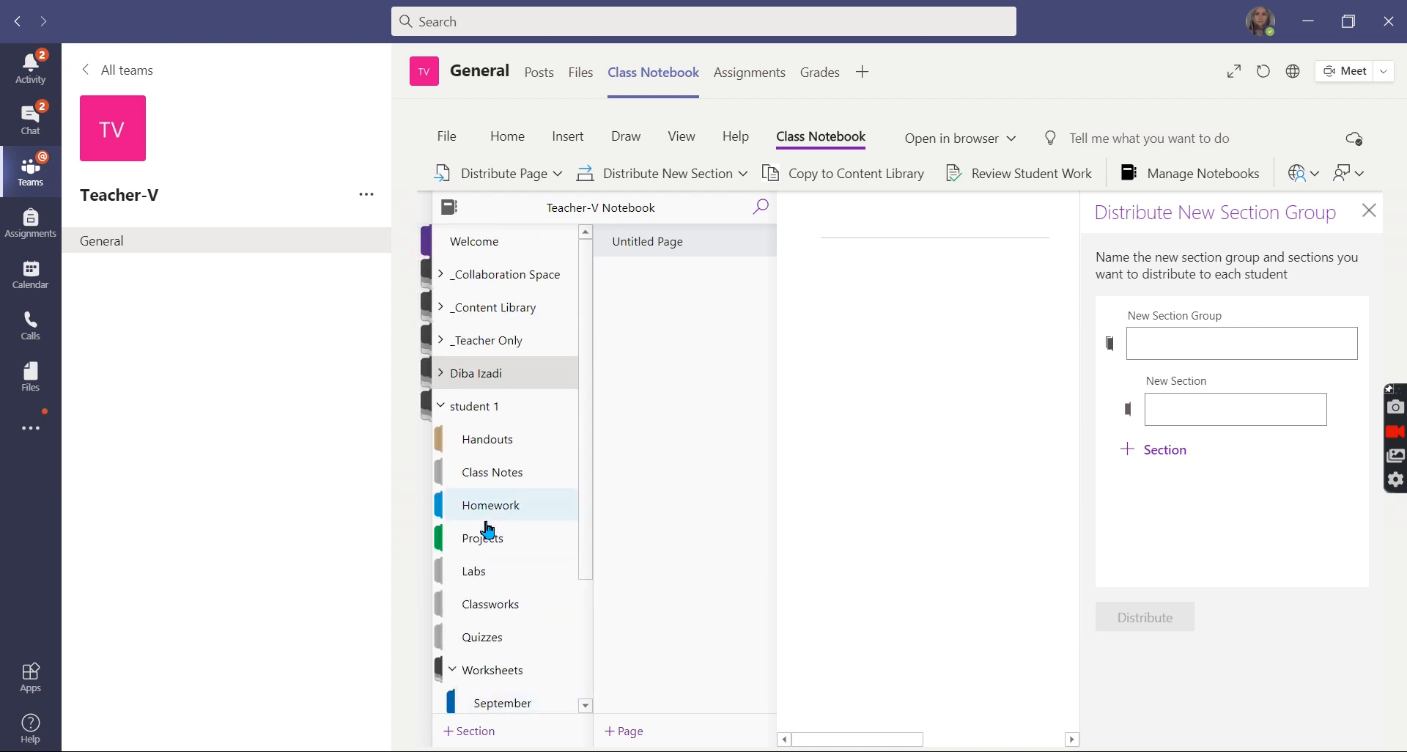
pyautogui.click(452, 409)
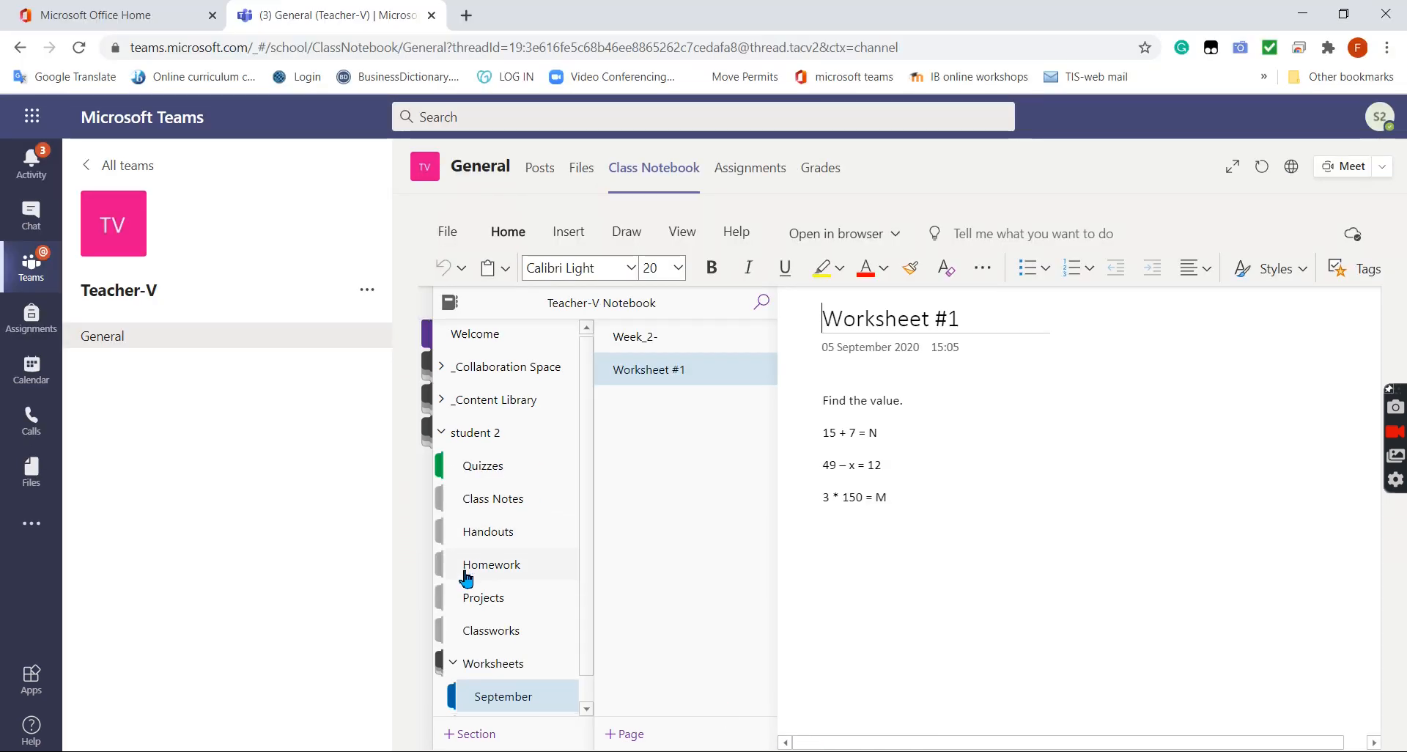
# Step: In student 2's browser session of Teams, check the student's notebook for the ART group, reload the page, and expand the notebook again
pyautogui.scroll(-1, 466, 578)
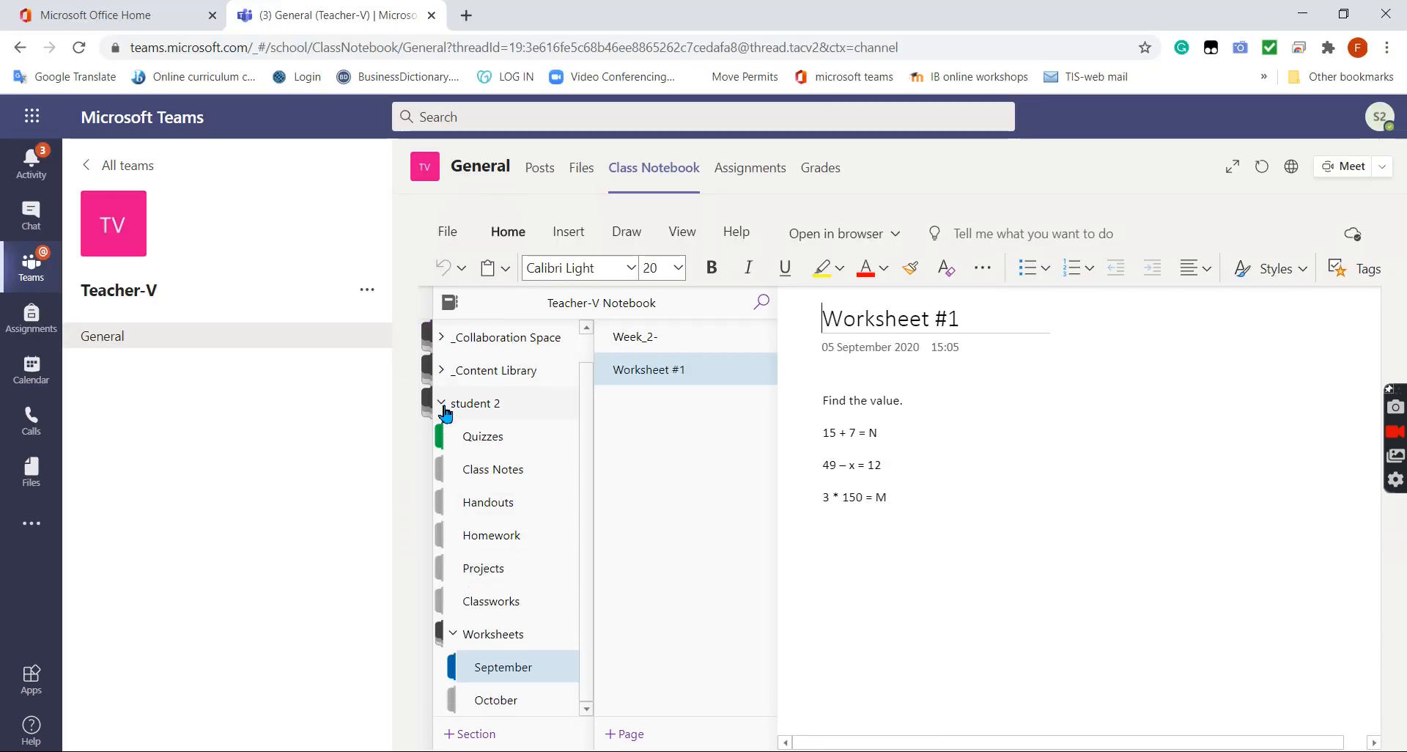
pyautogui.click(442, 404)
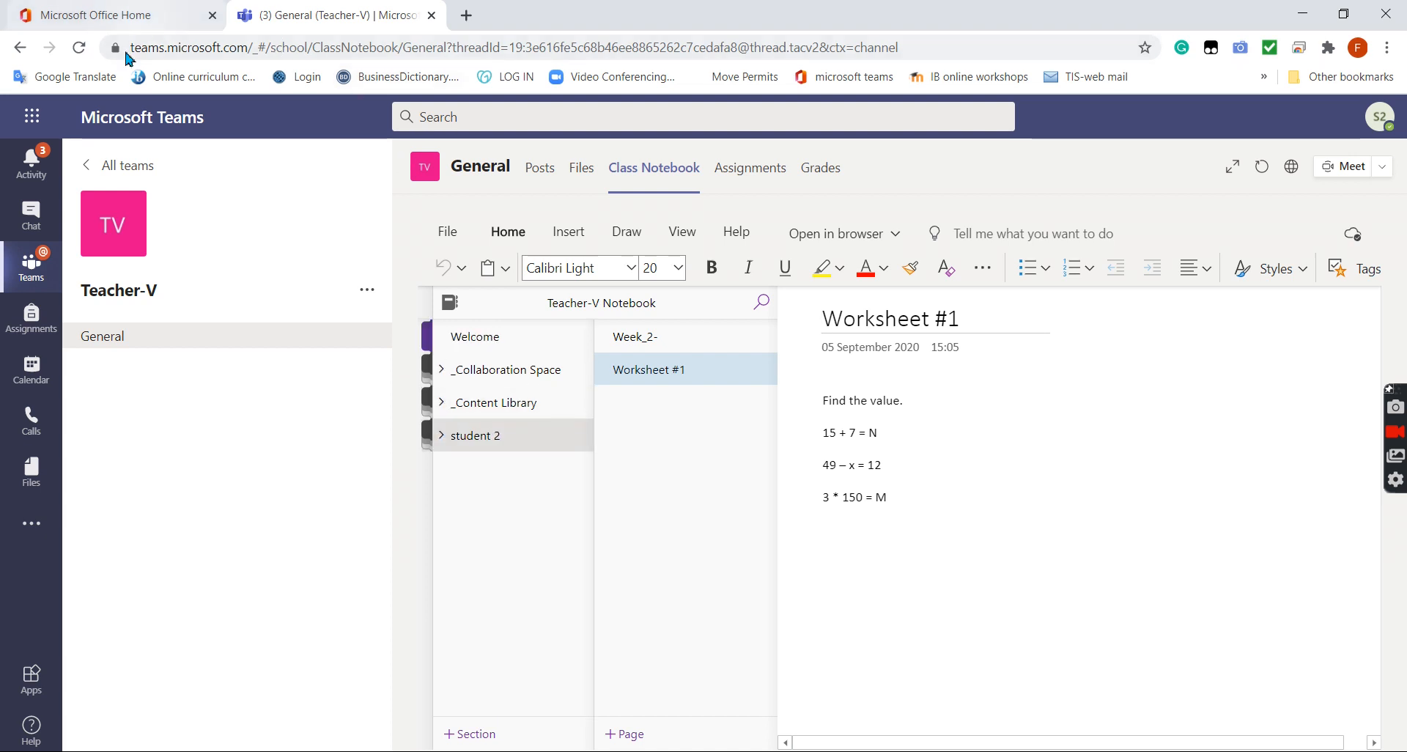
pyautogui.click(79, 47)
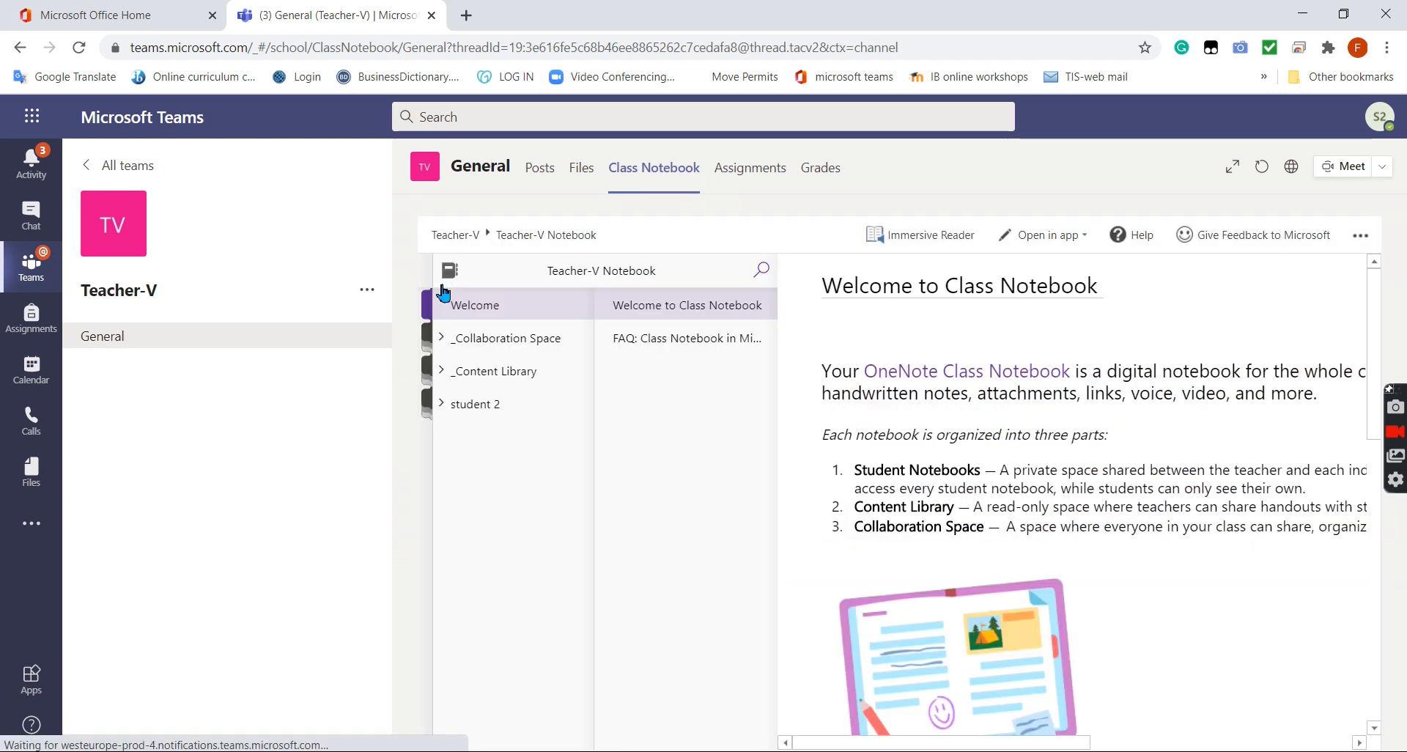
pyautogui.click(443, 408)
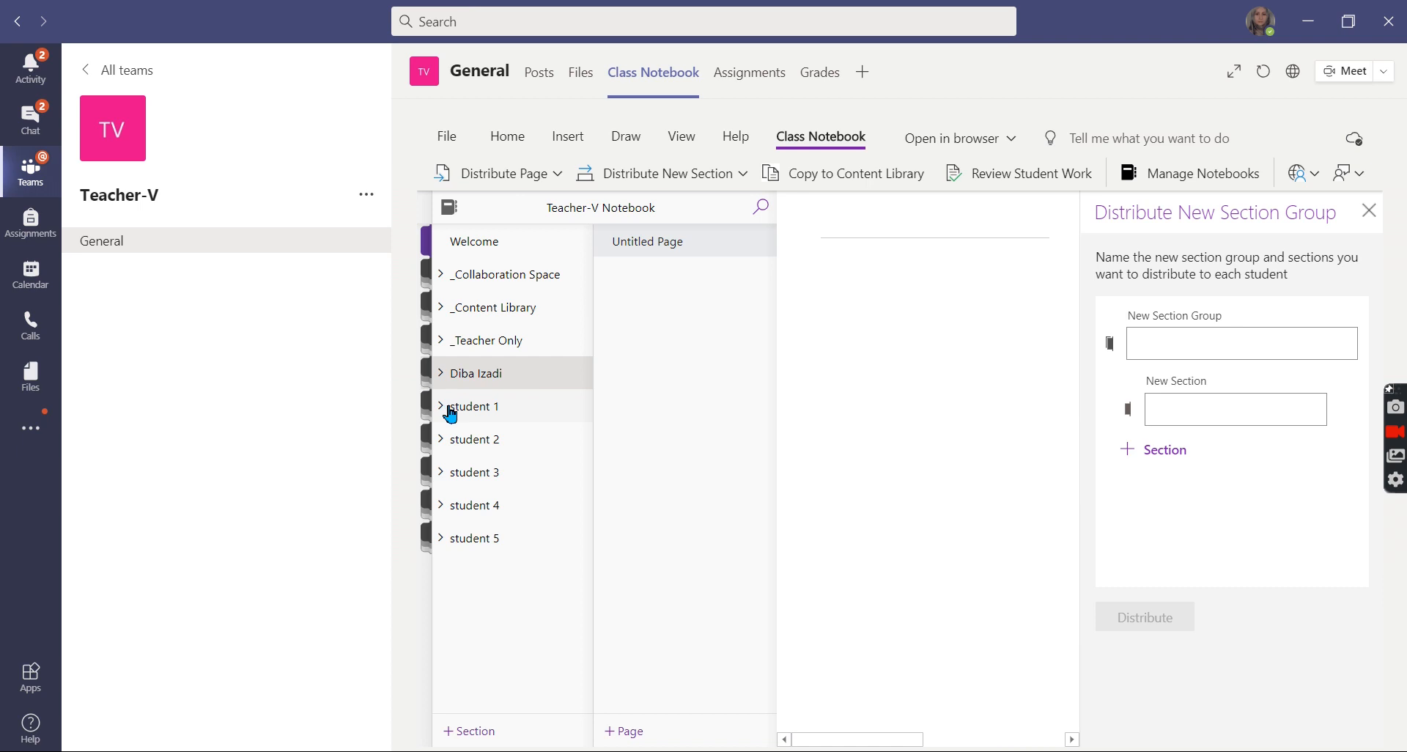
# Step: In the teacher's Teams window, check student 2's notebook for the ART group and expand its Worksheets section group
pyautogui.click(439, 441)
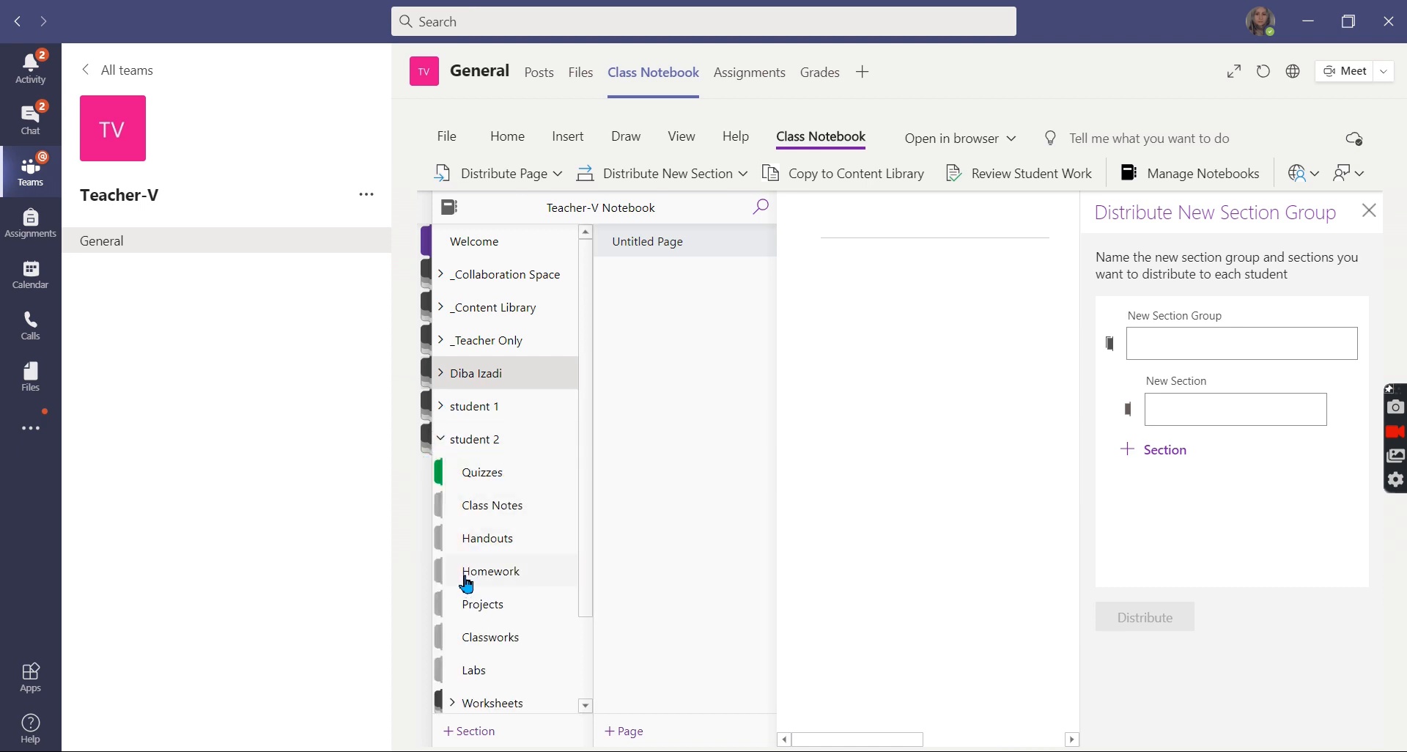
pyautogui.scroll(-1, 473, 644)
pyautogui.scroll(-1, 473, 643)
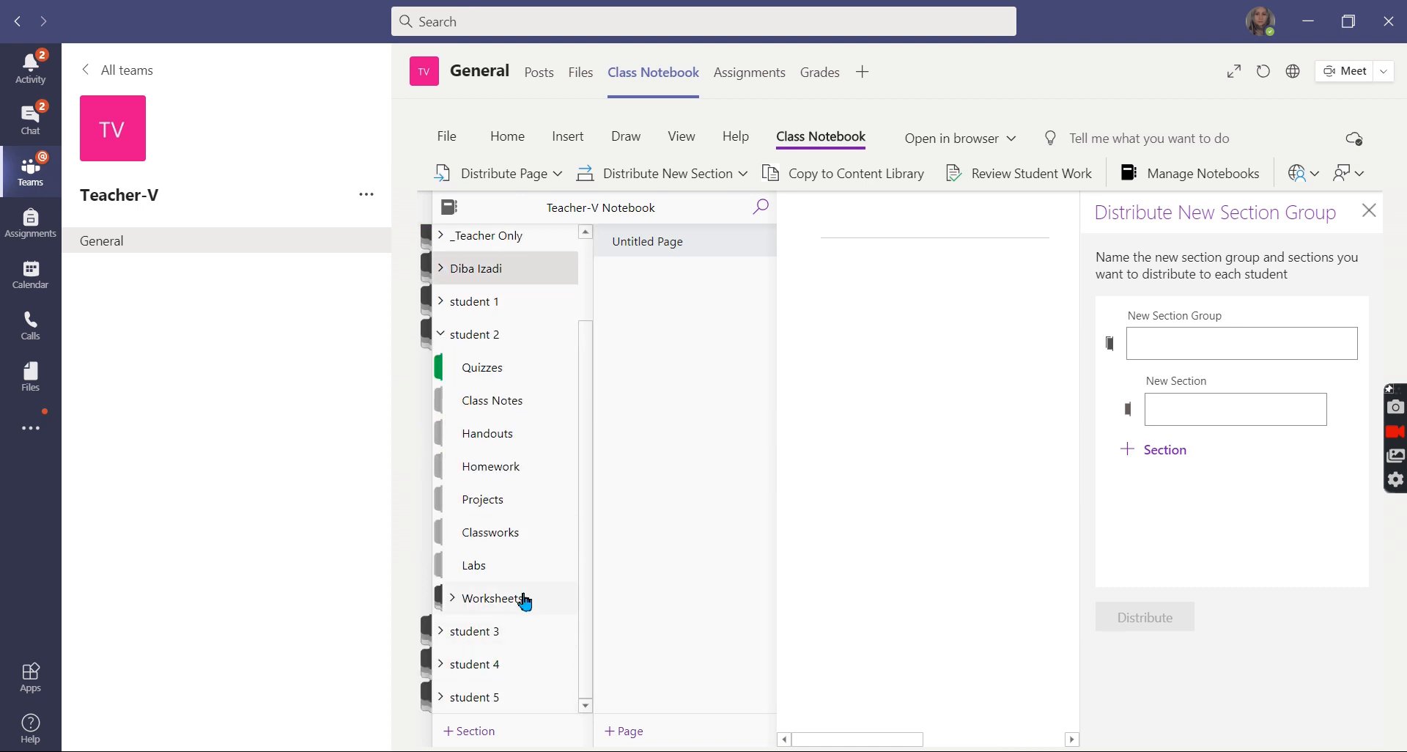
pyautogui.click(441, 334)
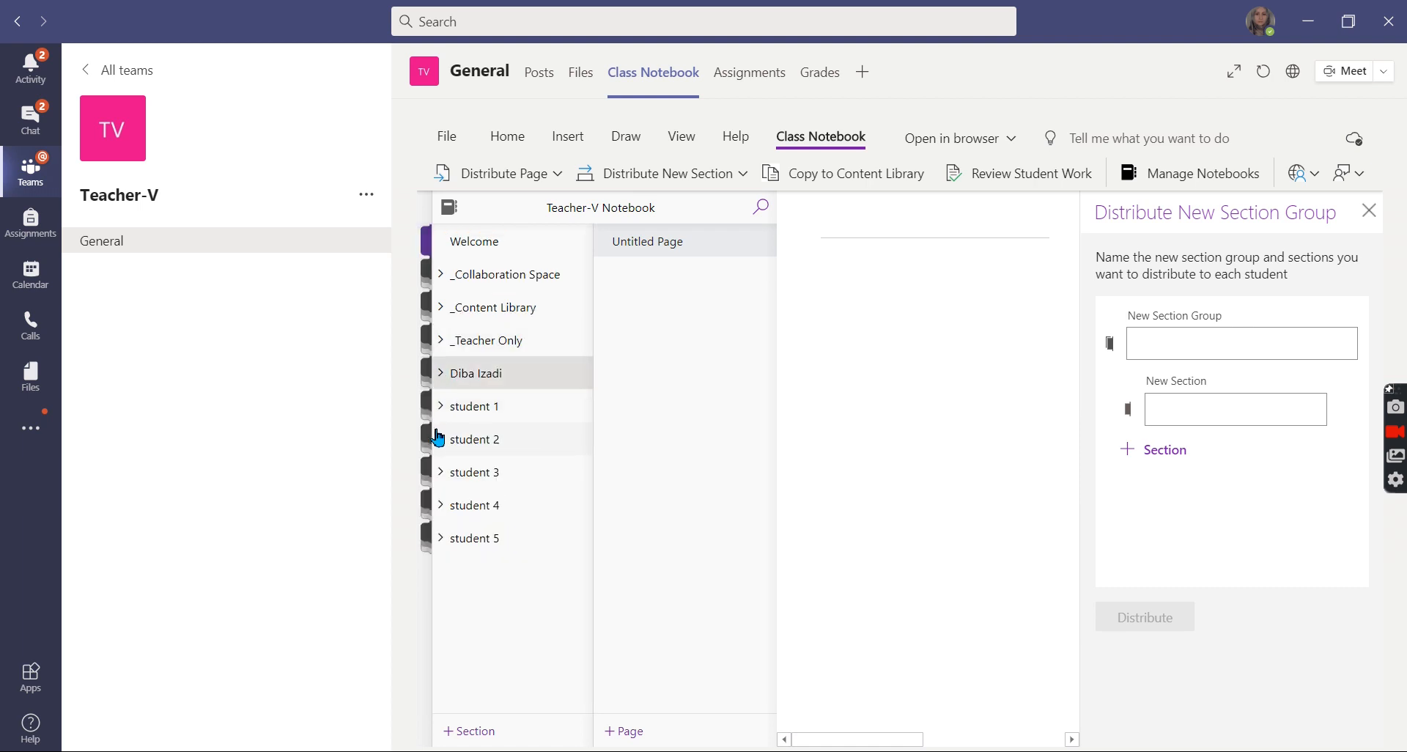
pyautogui.click(440, 439)
pyautogui.scroll(-1, 463, 459)
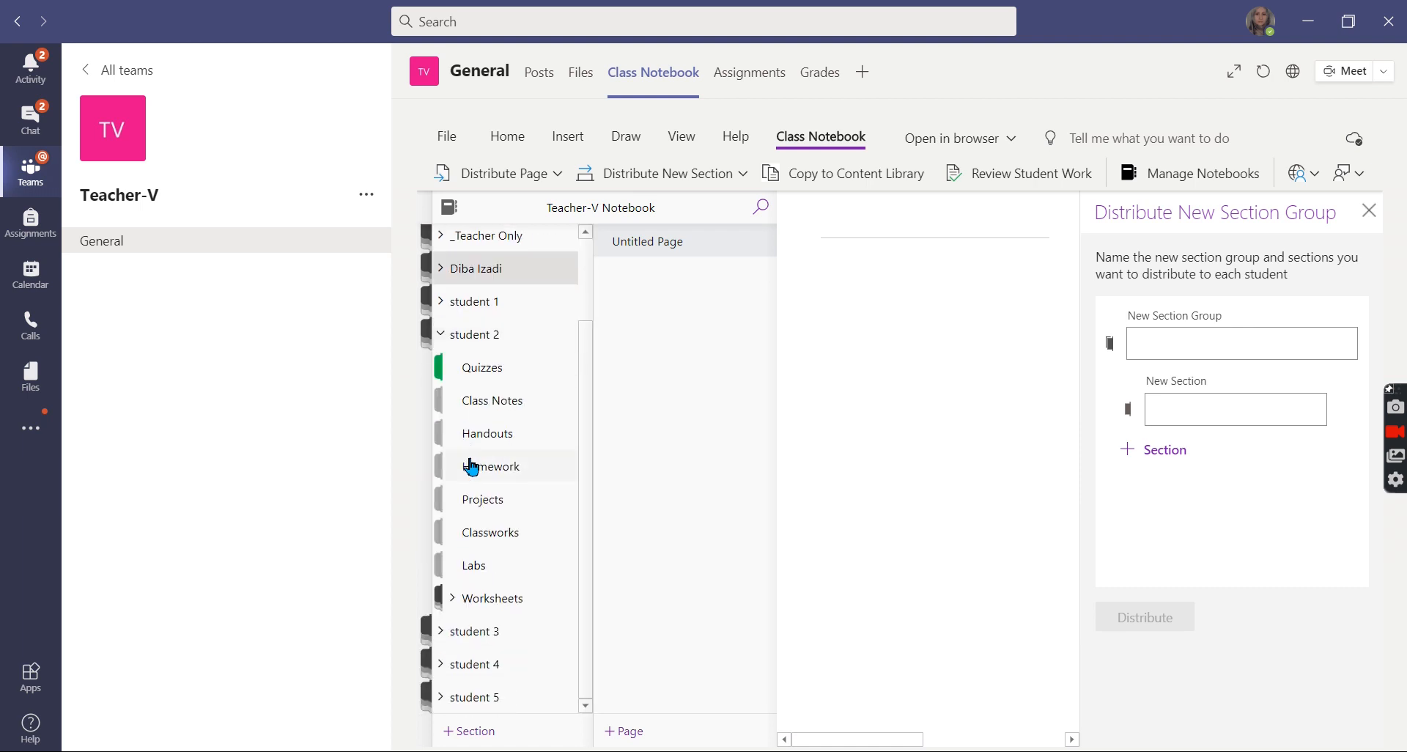
pyautogui.click(453, 599)
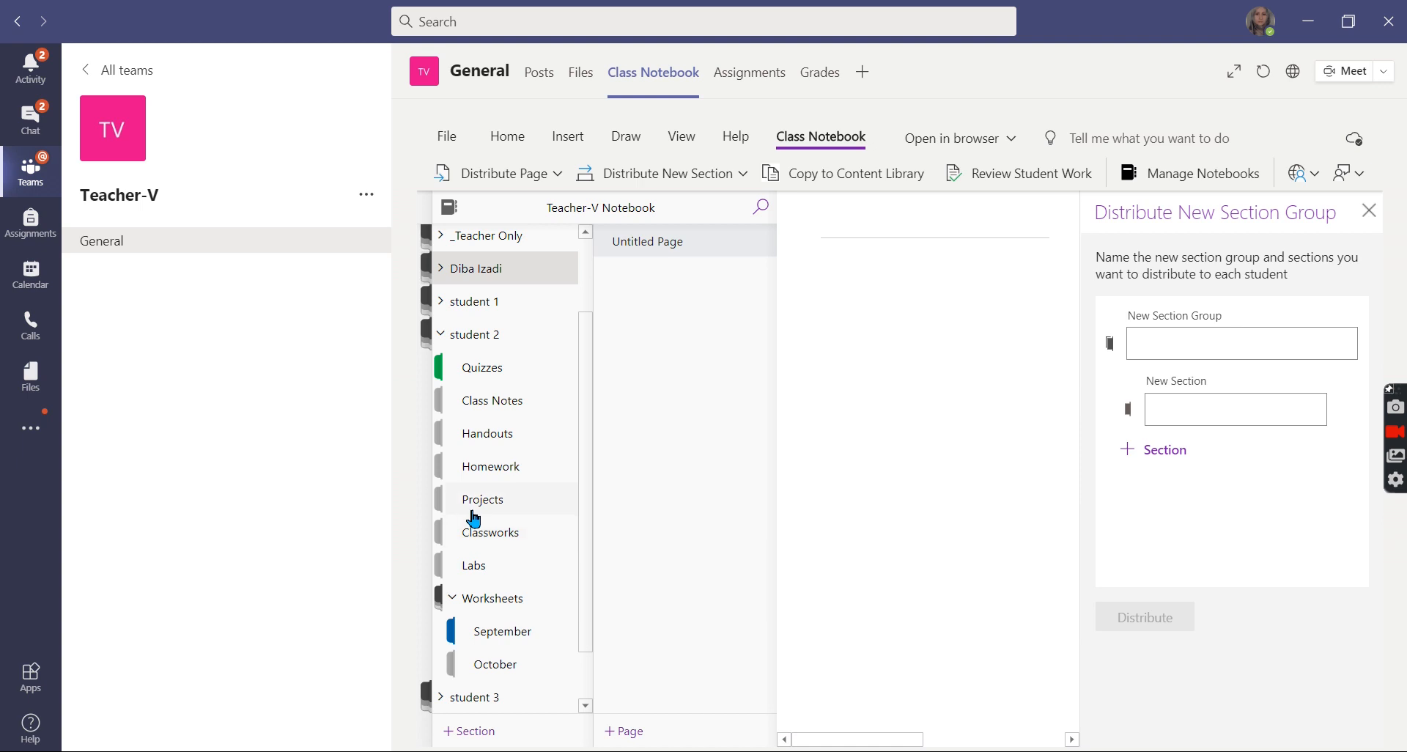
# Step: Expand student 1's notebook to check for the ART group and collapse its Worksheets section group
pyautogui.click(445, 307)
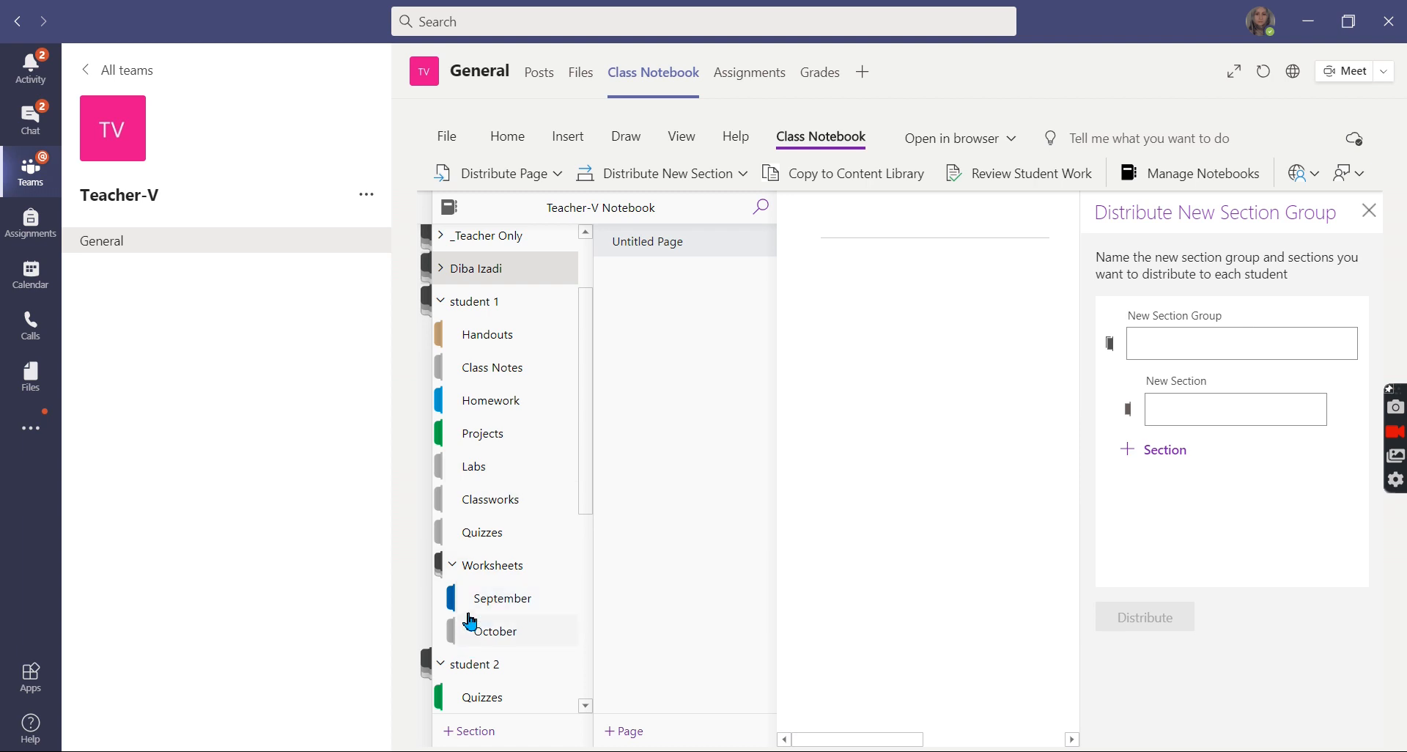
pyautogui.click(452, 565)
pyautogui.scroll(-5, 489, 474)
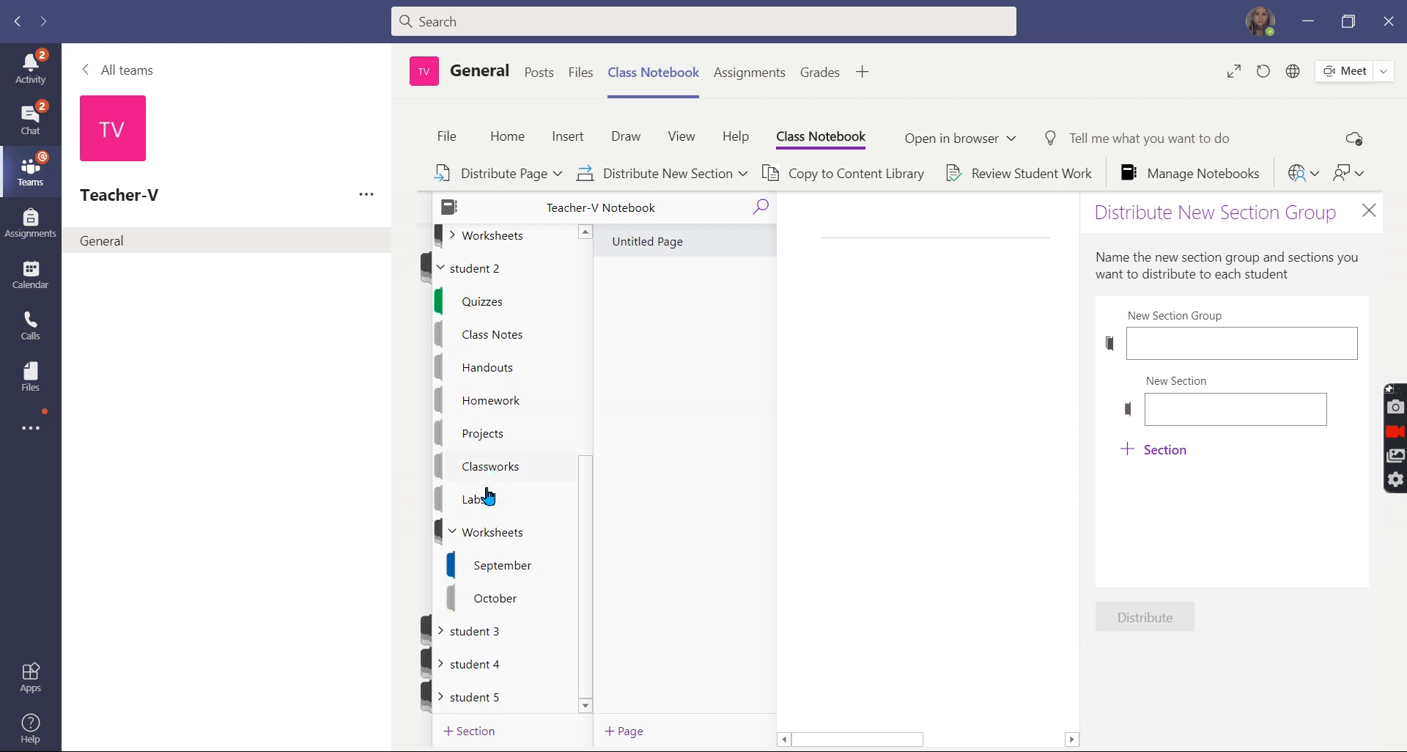
# Step: Expand student 3's notebook and its ART section group to check for the distributed sections
pyautogui.click(440, 632)
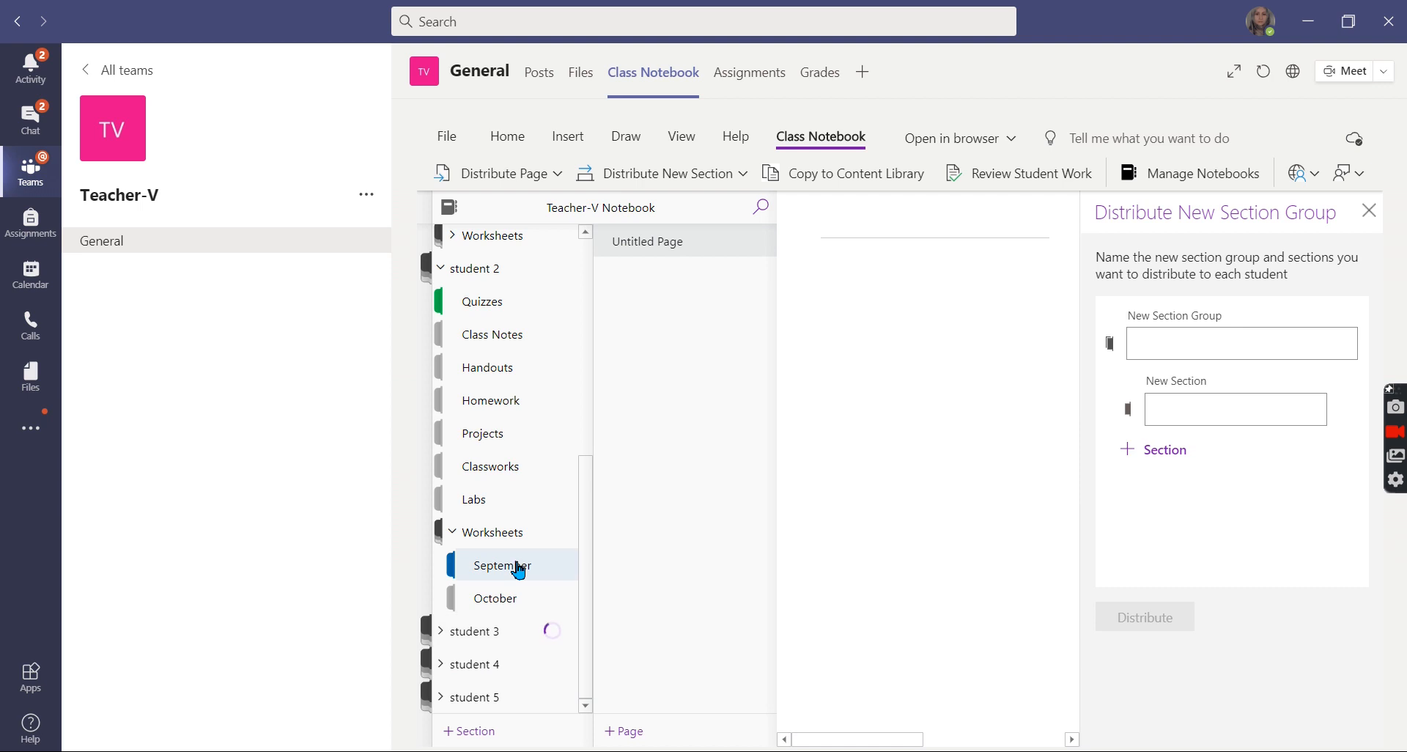
pyautogui.scroll(-3, 487, 630)
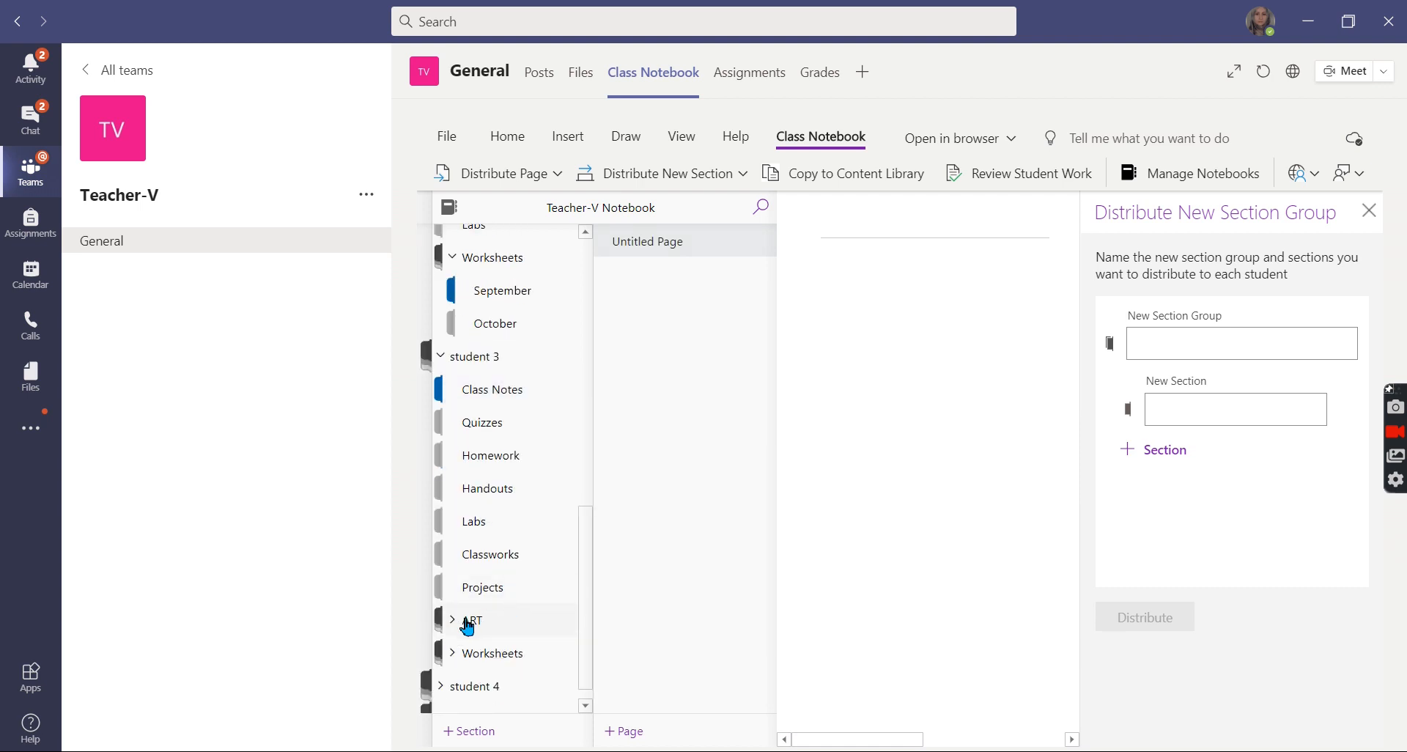
pyautogui.click(467, 625)
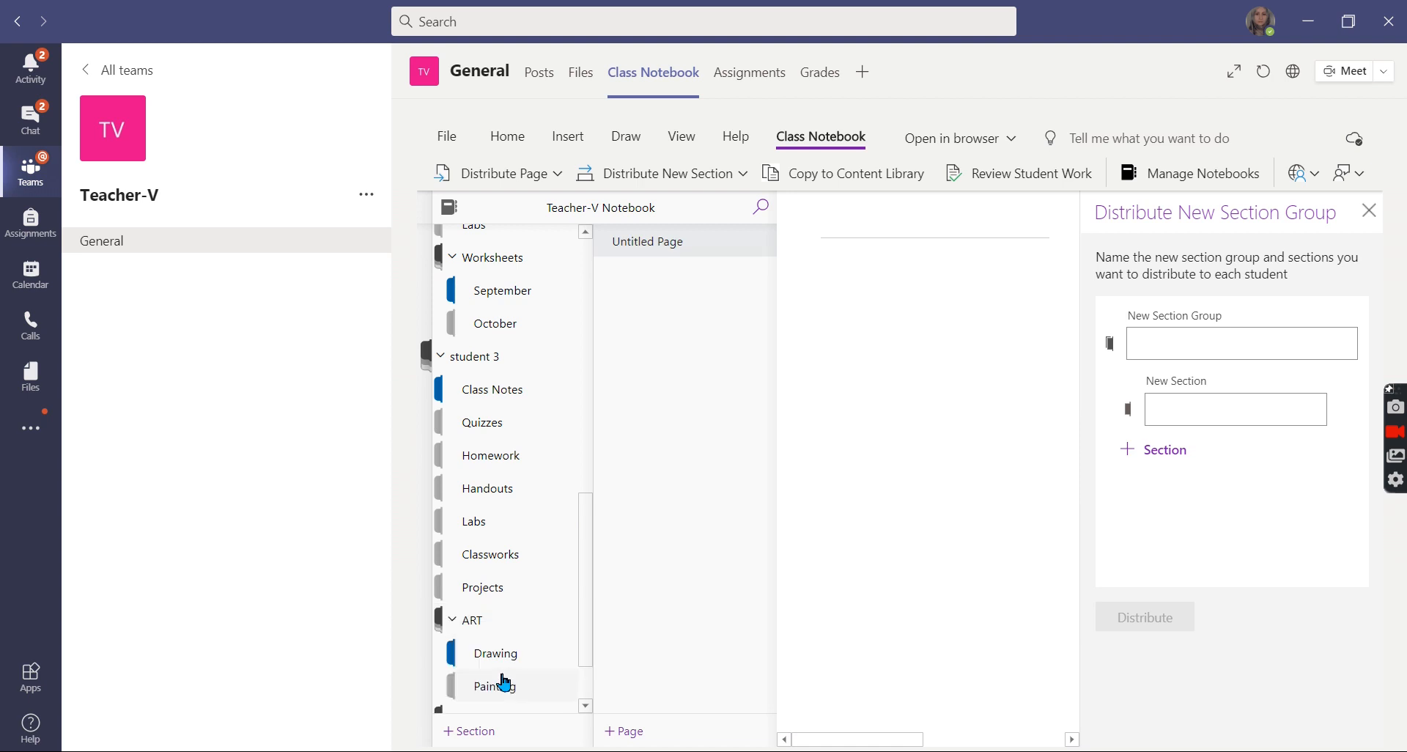
# Step: Collapse student 3's ART section group and open the Worksheets section in the _Teacher Only group
pyautogui.scroll(-1, 504, 663)
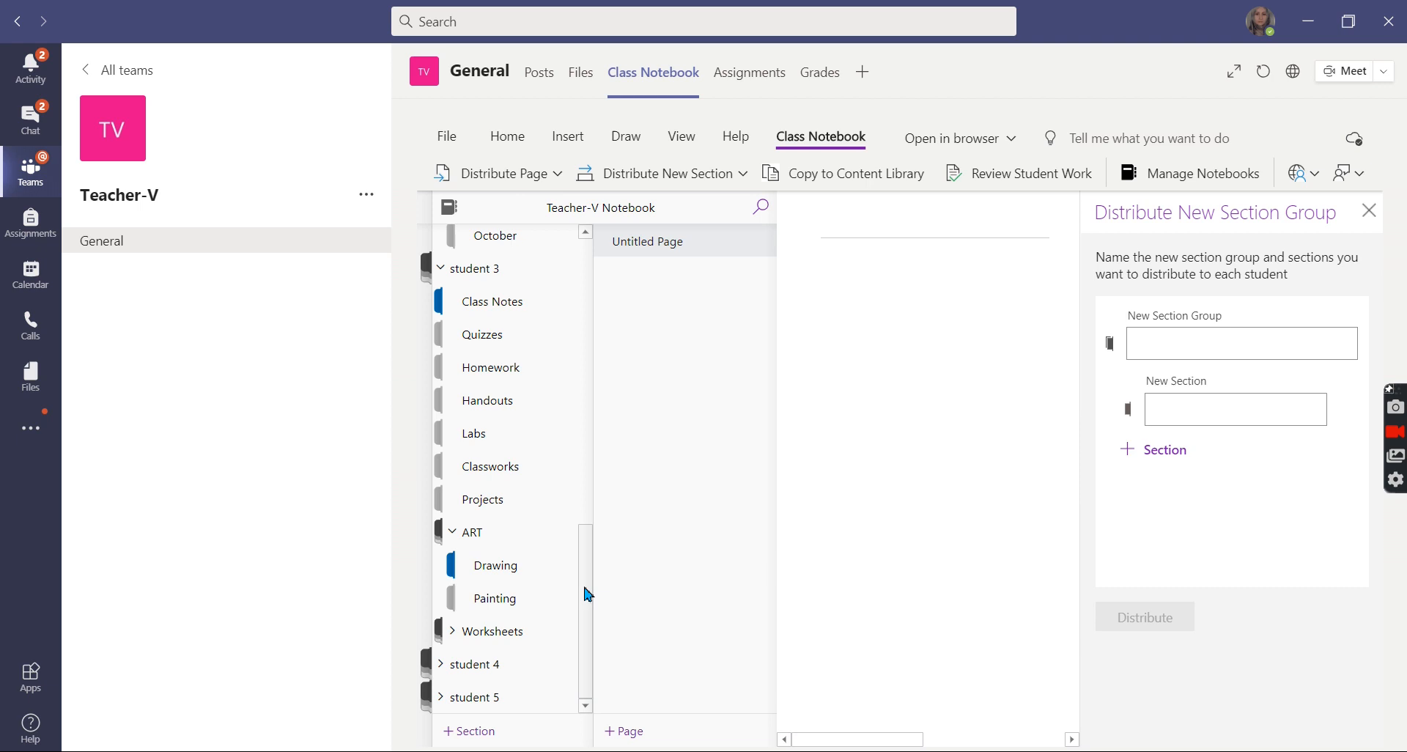
pyautogui.click(453, 532)
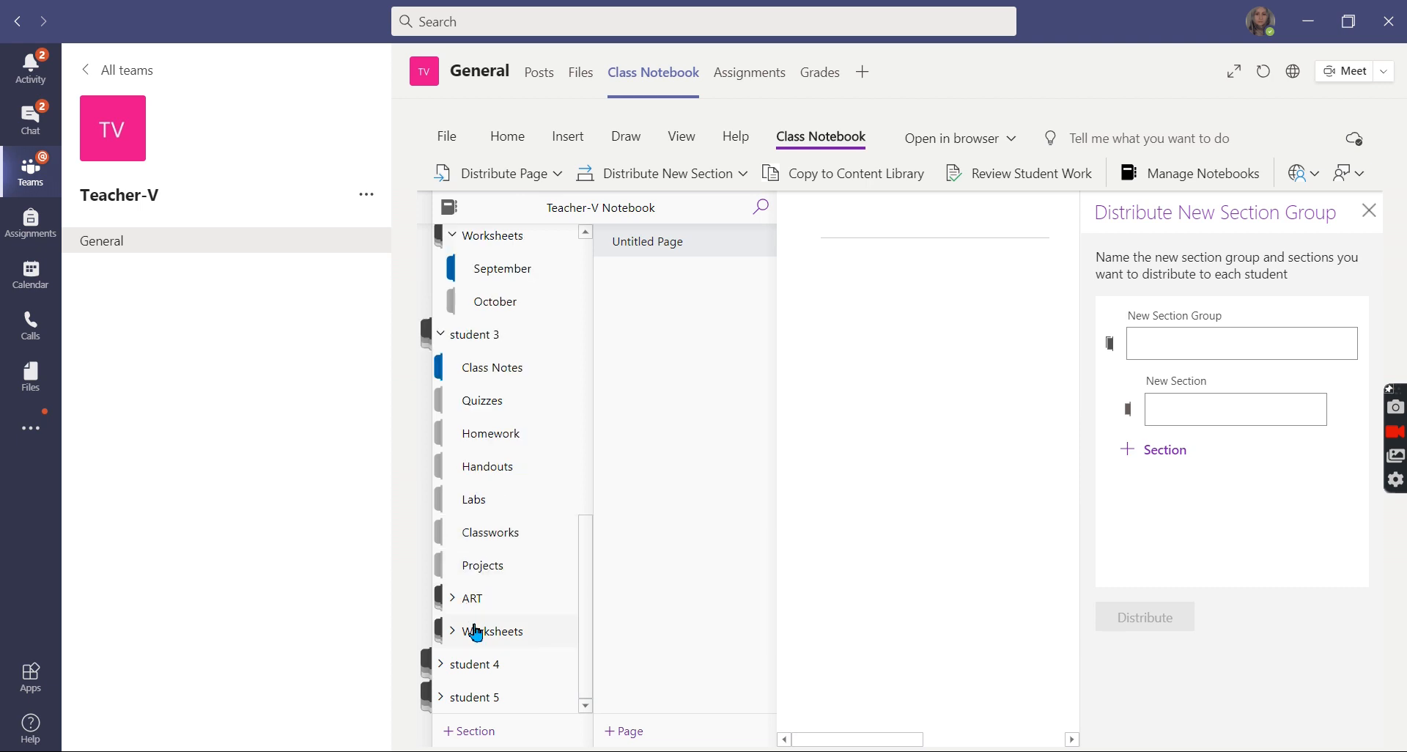
pyautogui.scroll(10, 465, 437)
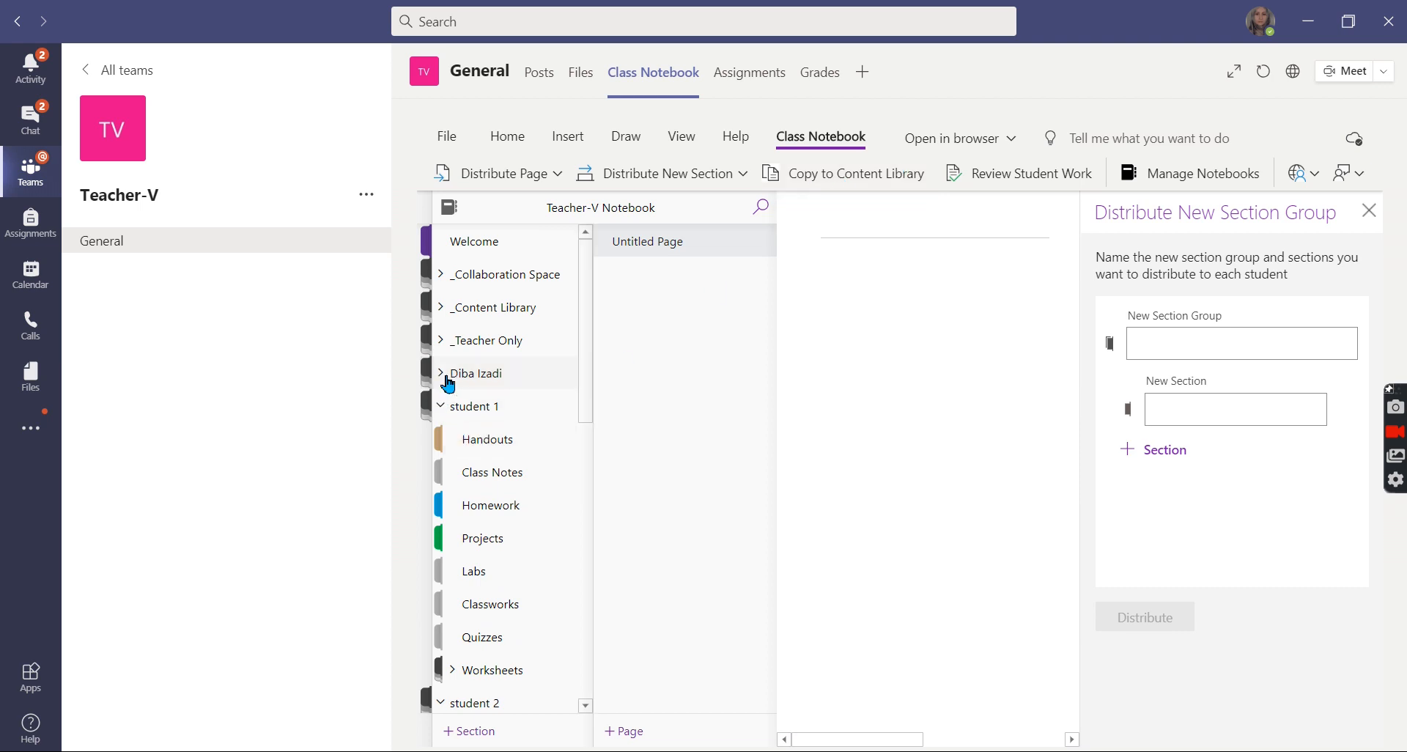
pyautogui.click(449, 347)
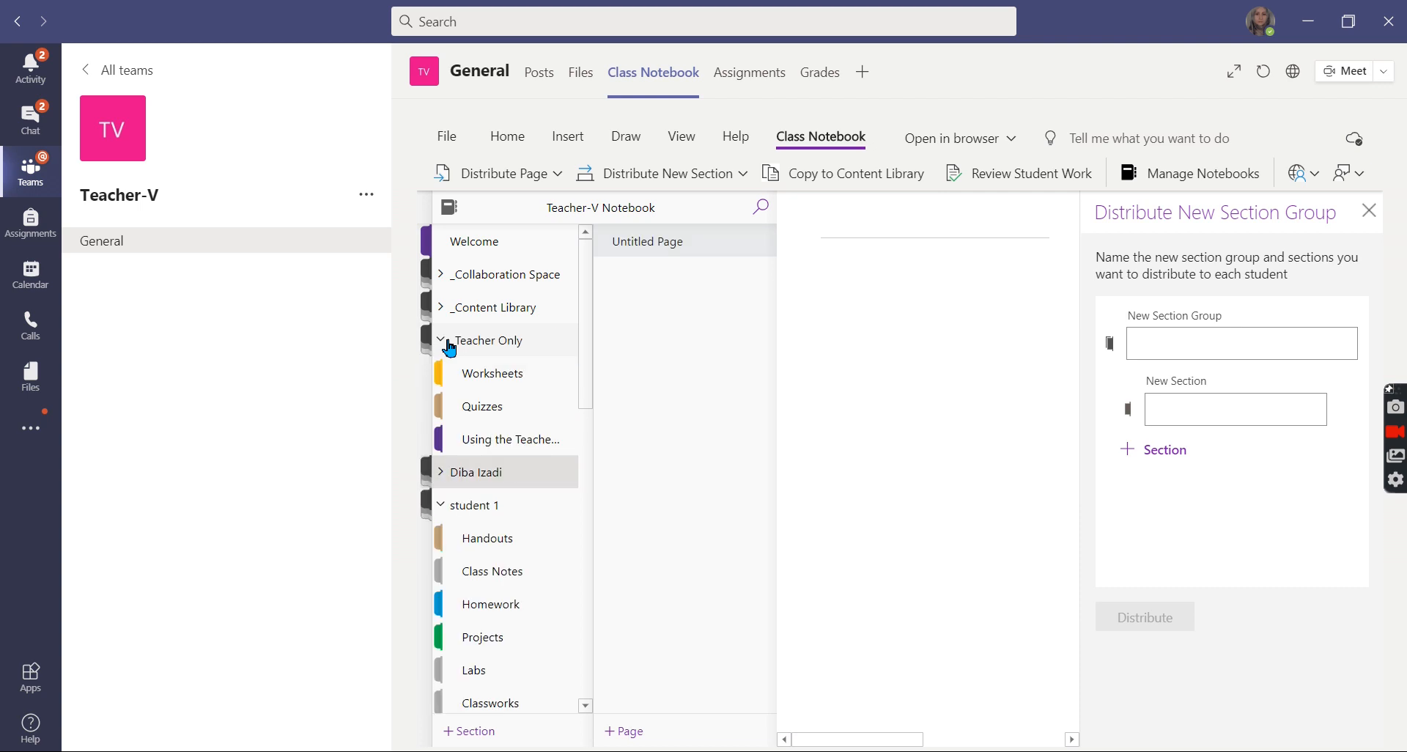
pyautogui.click(498, 375)
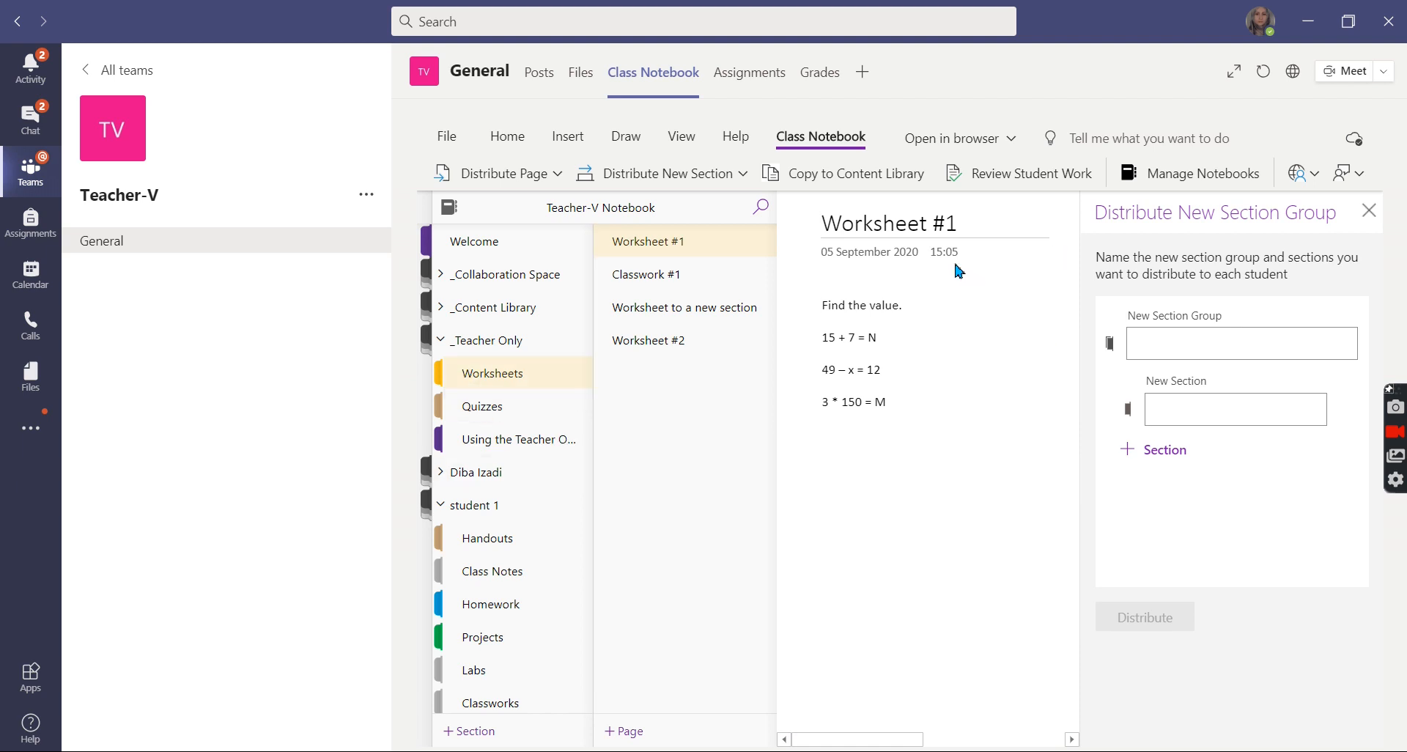
# Step: Start Copy to Content Library in place of Distribute New Section Group and expand the notebook's _Content Library group
pyautogui.click(847, 183)
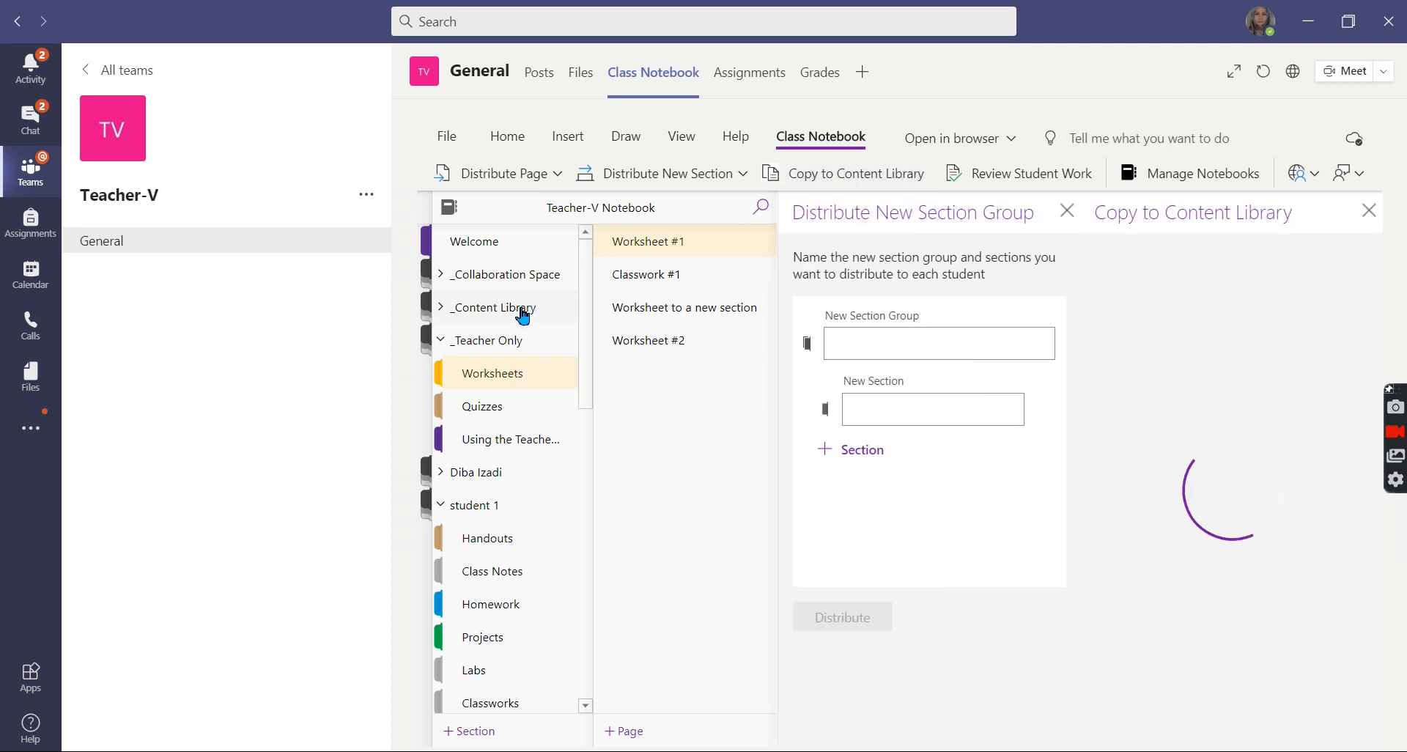
pyautogui.click(1067, 213)
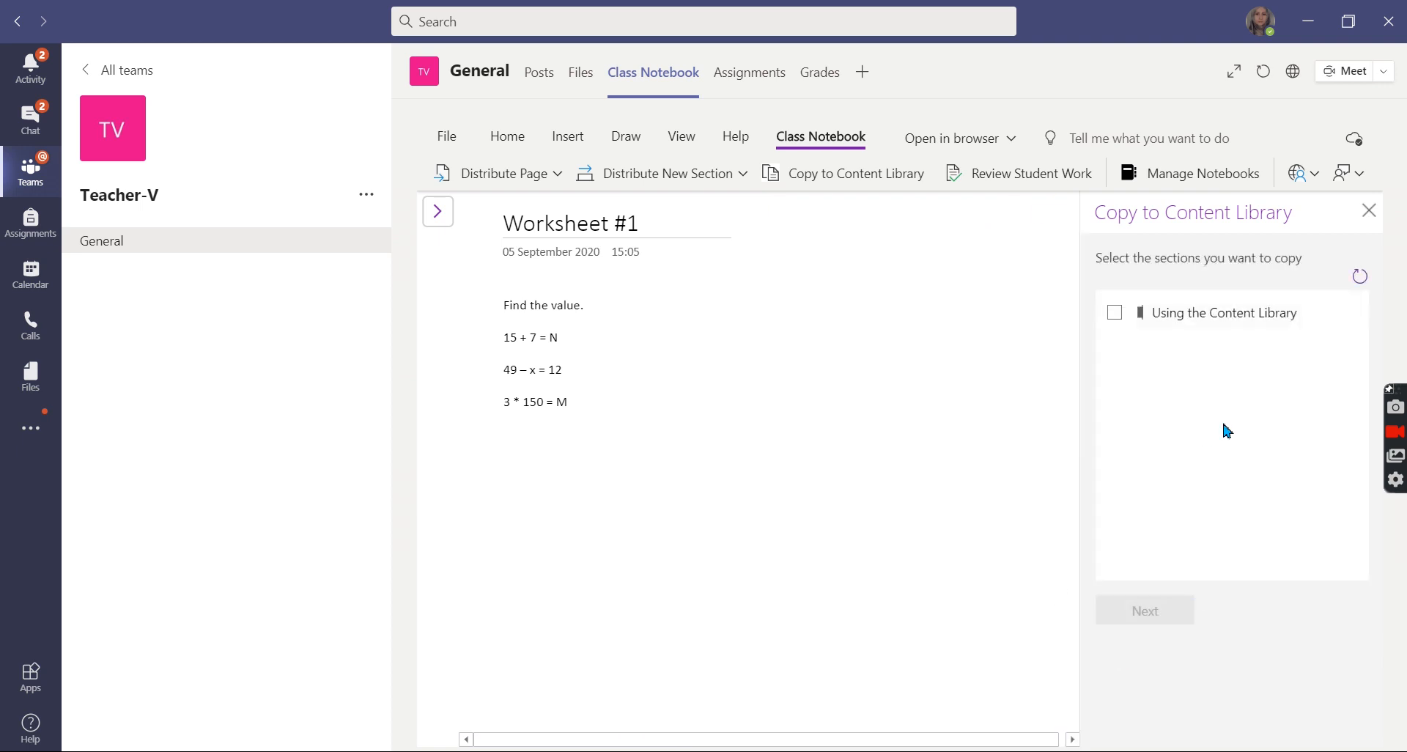
pyautogui.click(448, 223)
pyautogui.click(441, 308)
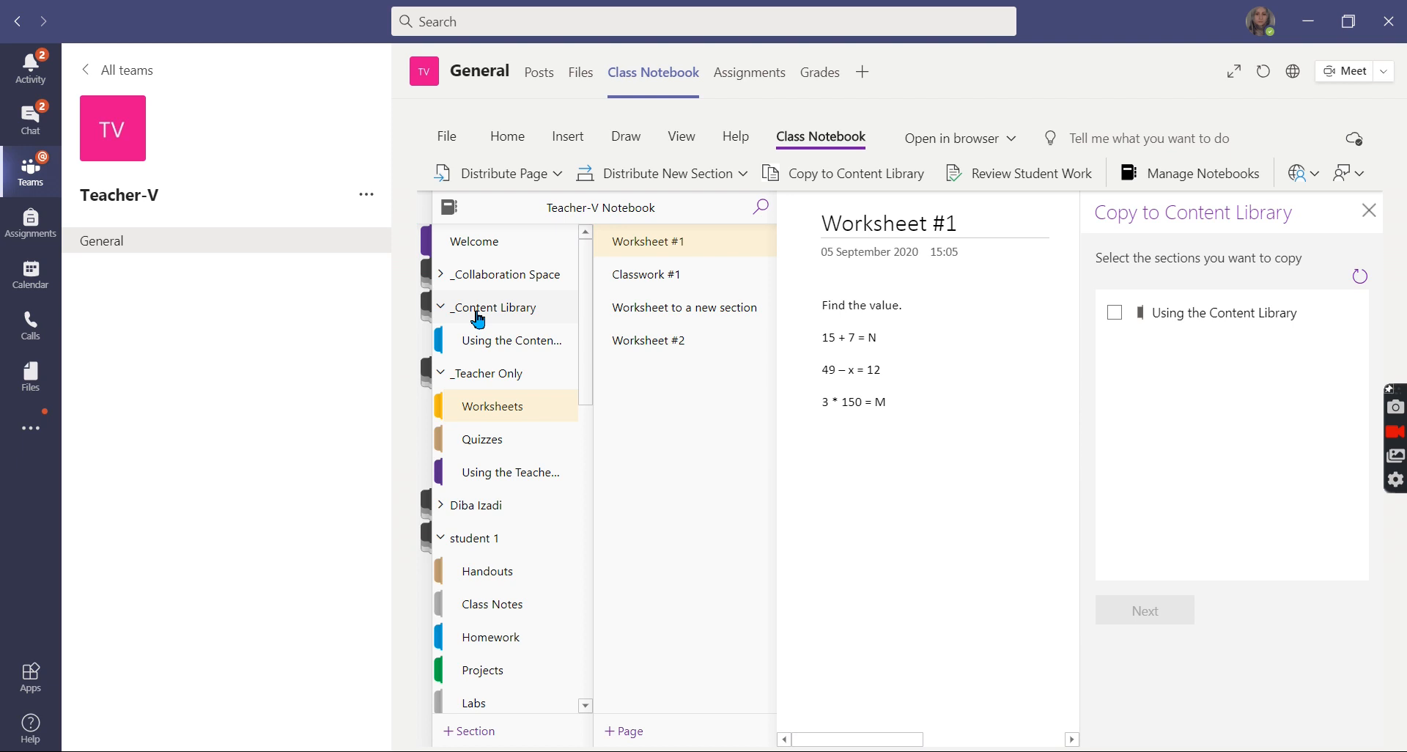
# Step: Select the Using the Content Library section for copying, and dismiss the copy without proceeding to return to the notebook's section list
pyautogui.click(1114, 312)
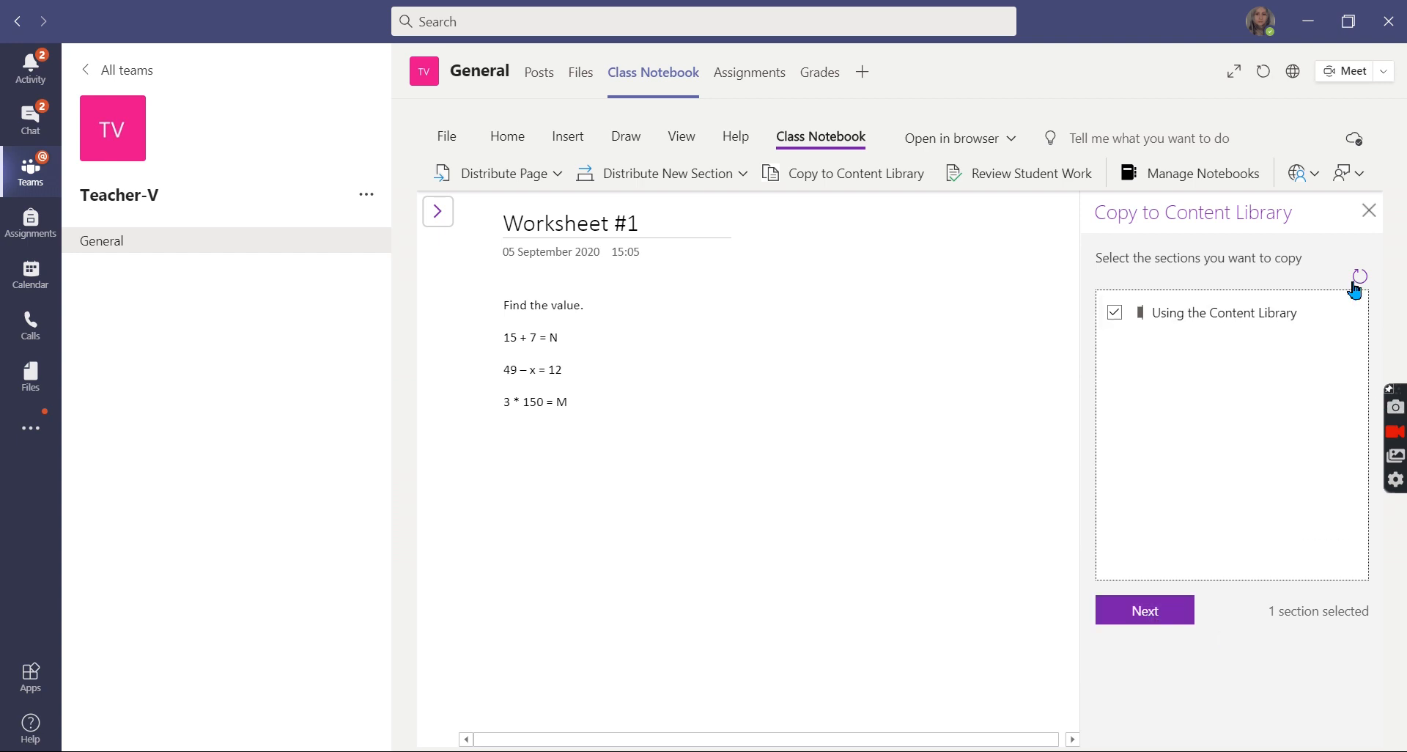
pyautogui.click(1367, 214)
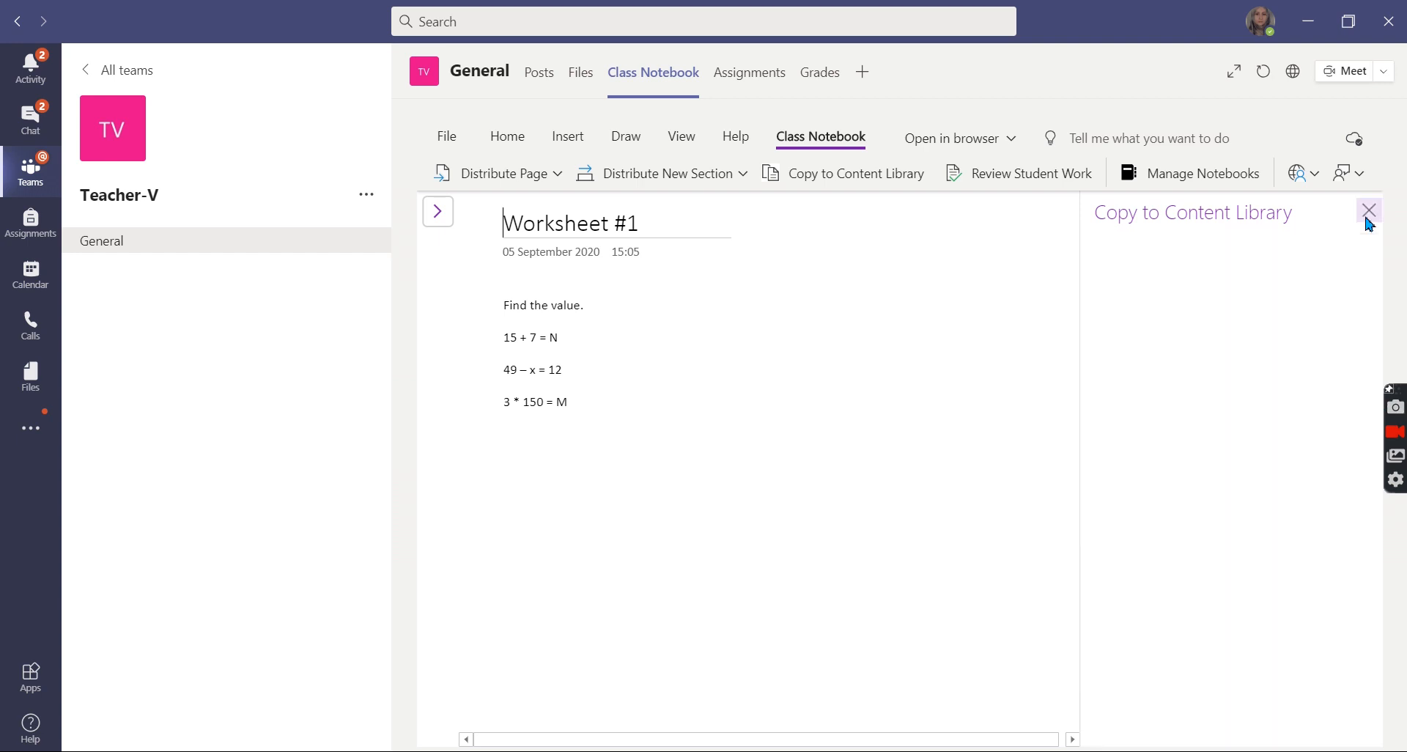
pyautogui.click(439, 214)
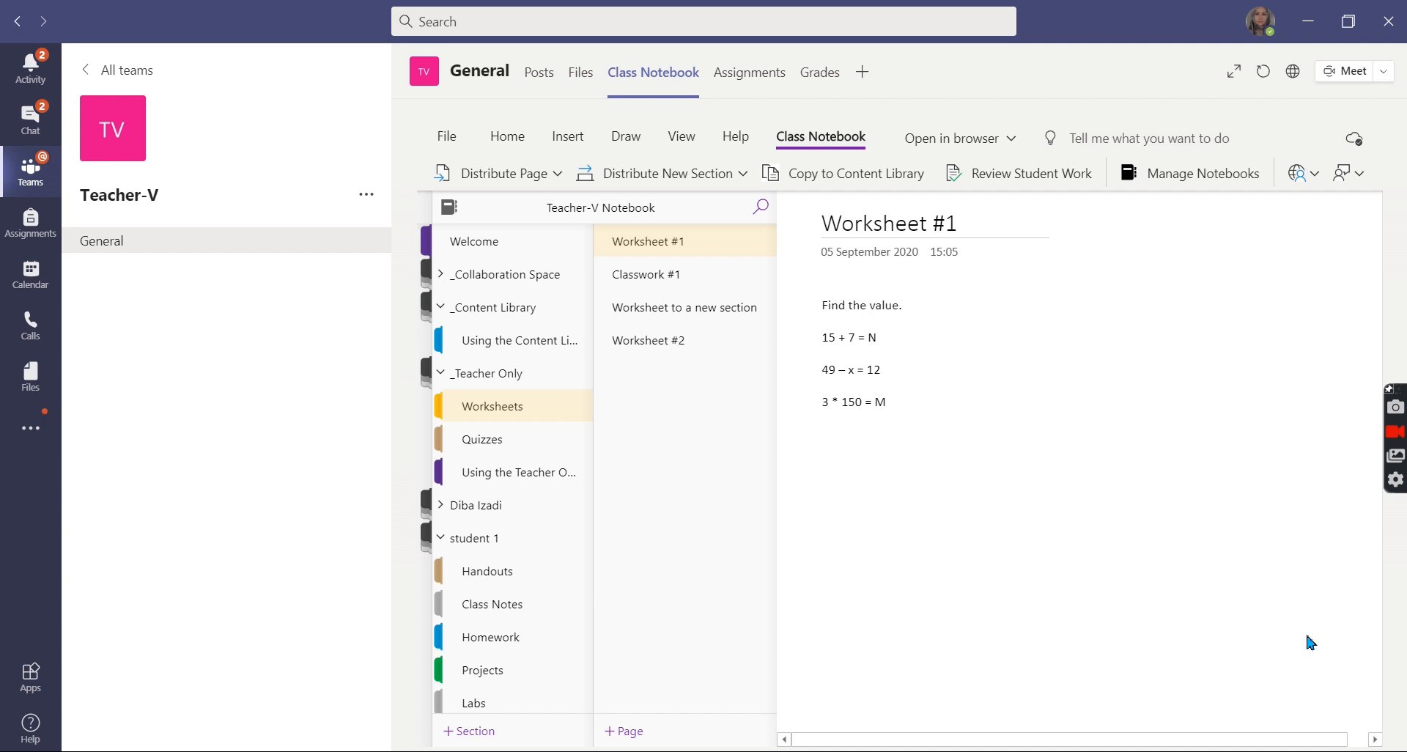